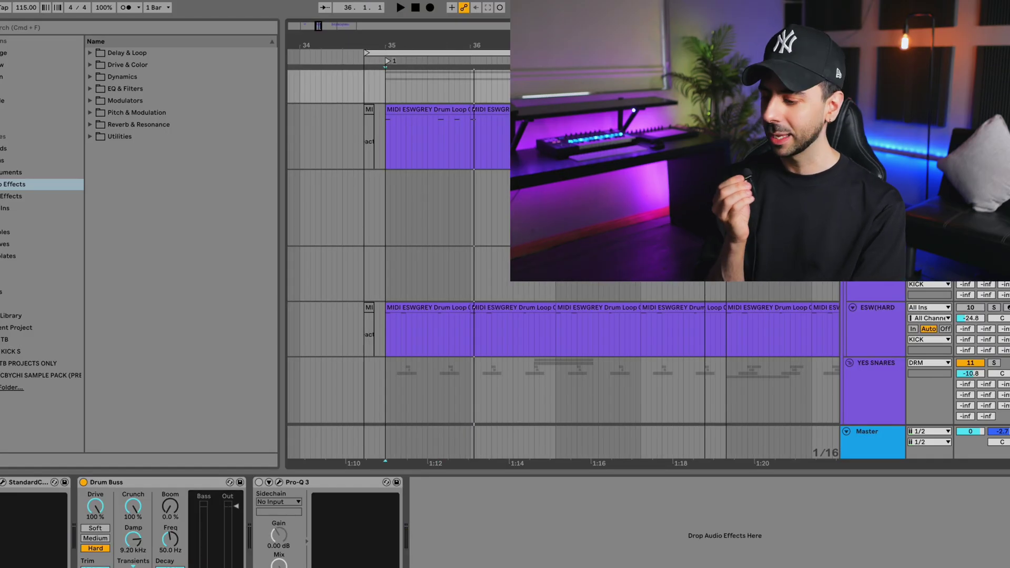
Select the track holding the KICKS ESW ECHO V 8 drum rack, audition it, and examine its Pro-Q 3 EQ curve
click(876, 110)
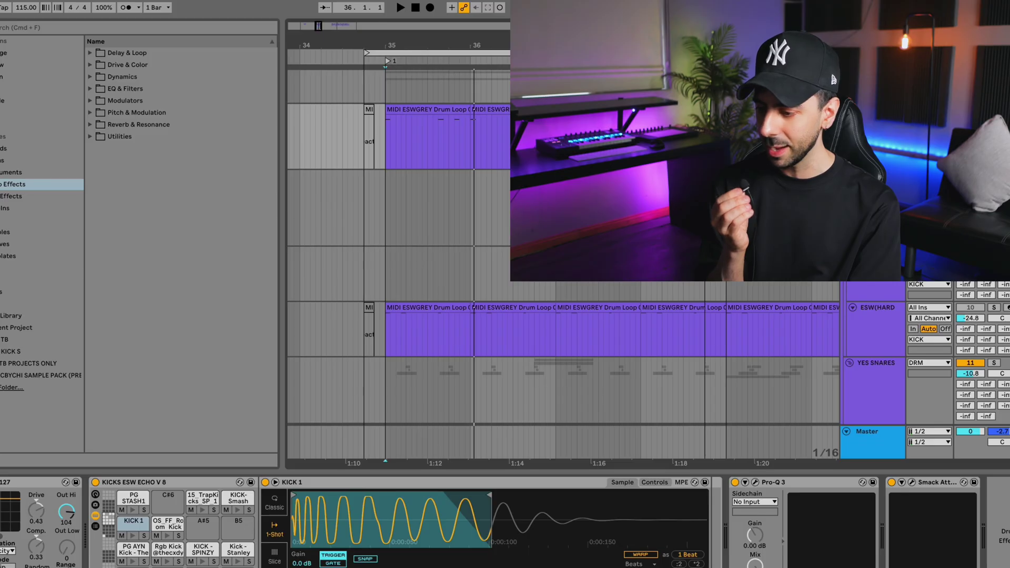
key(space)
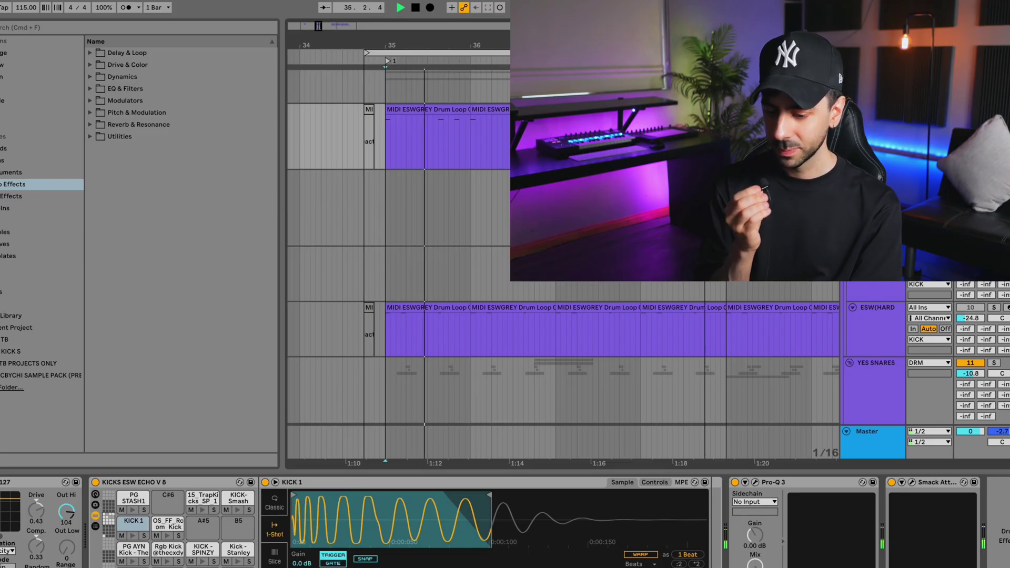
key(space)
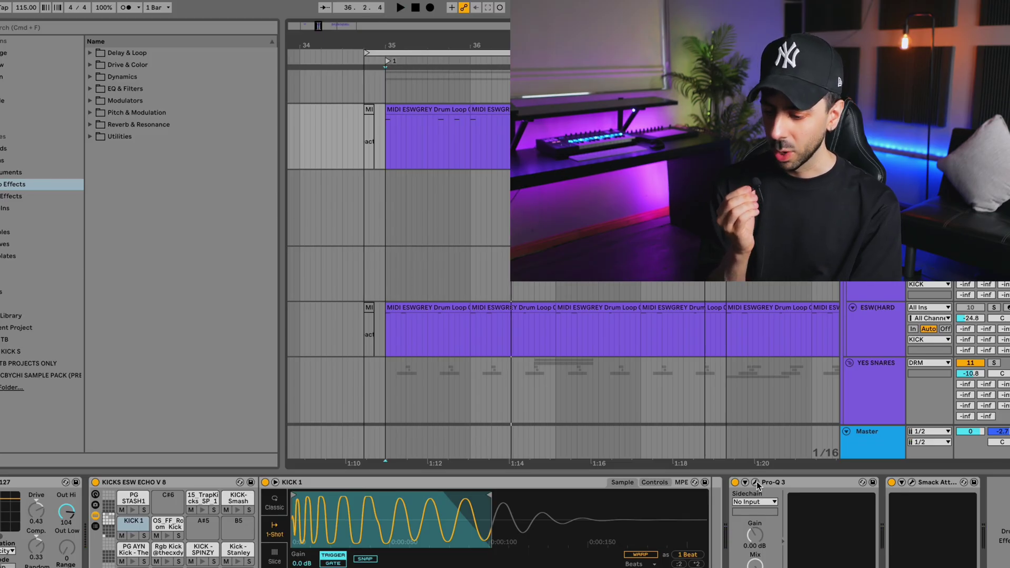
click(756, 482)
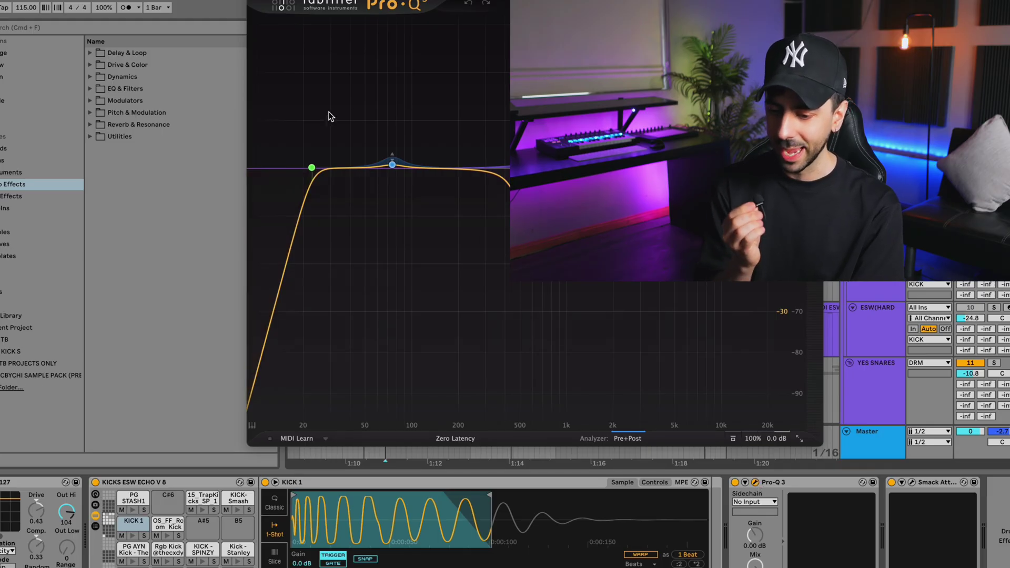
mouse_move(404, 167)
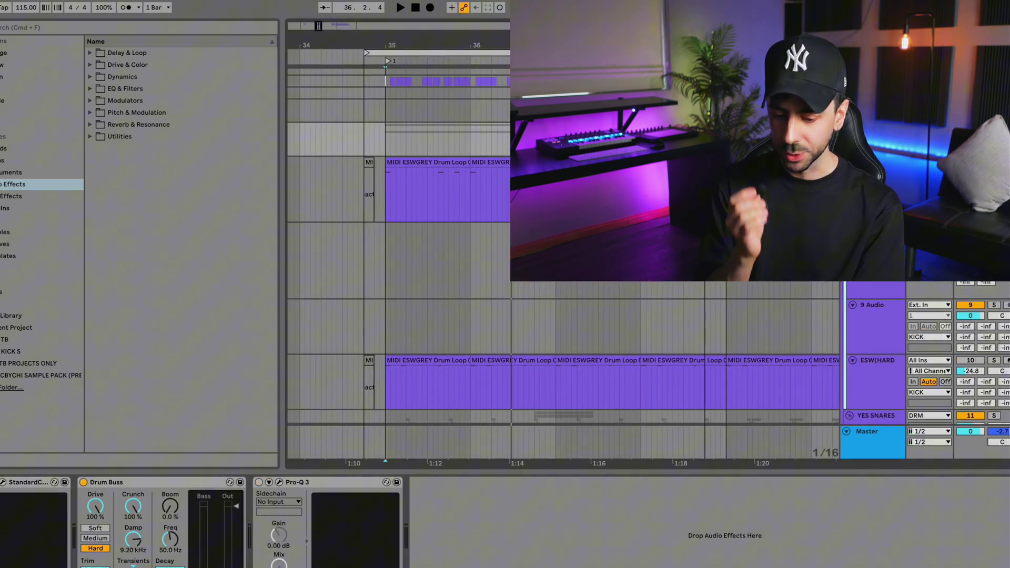
Inspect the StandardCLIP settings on the KICK group while playing the kick, and close the plug-in view
click(2, 484)
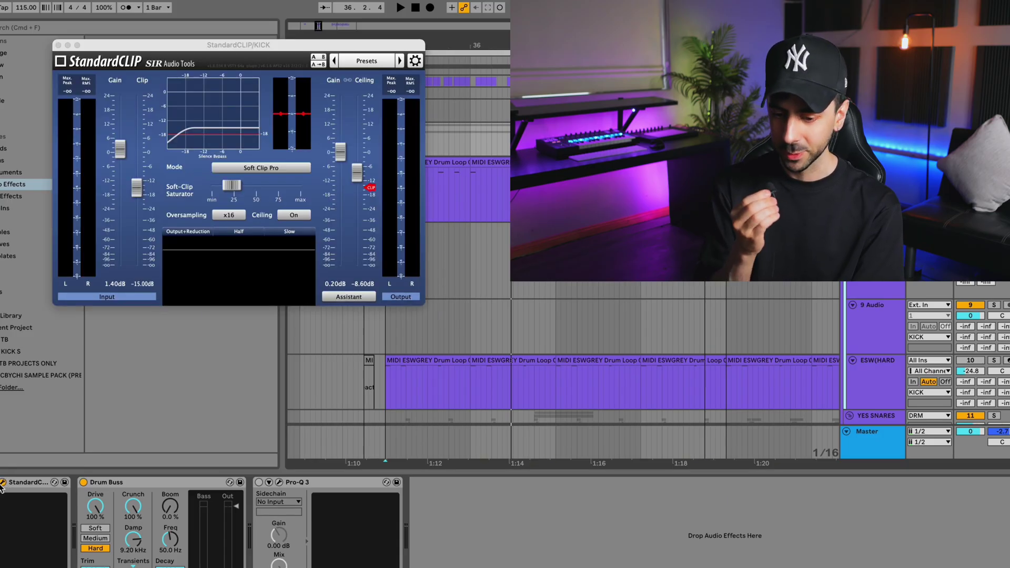
key(space)
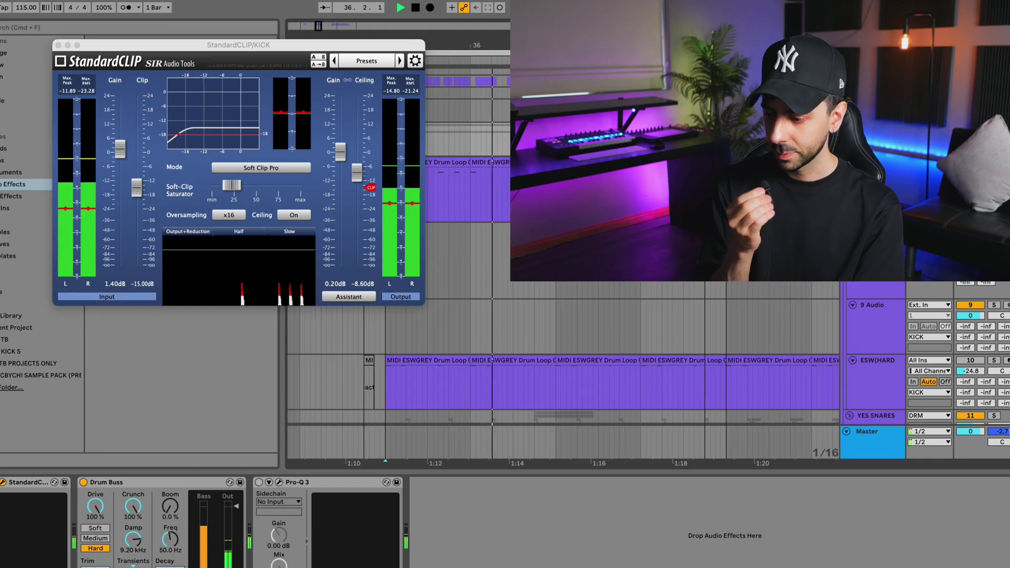
key(space)
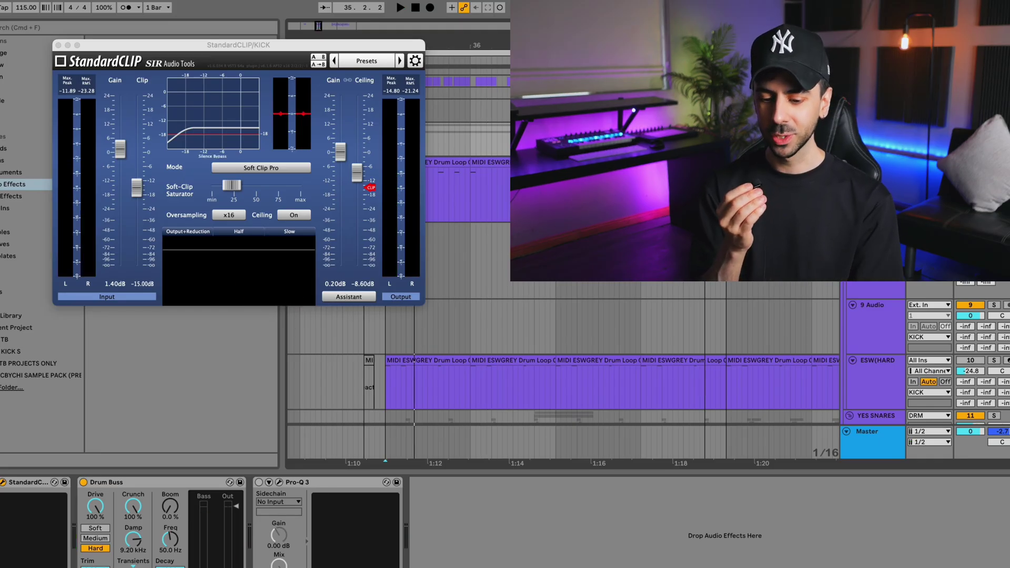
key(super+alt+p)
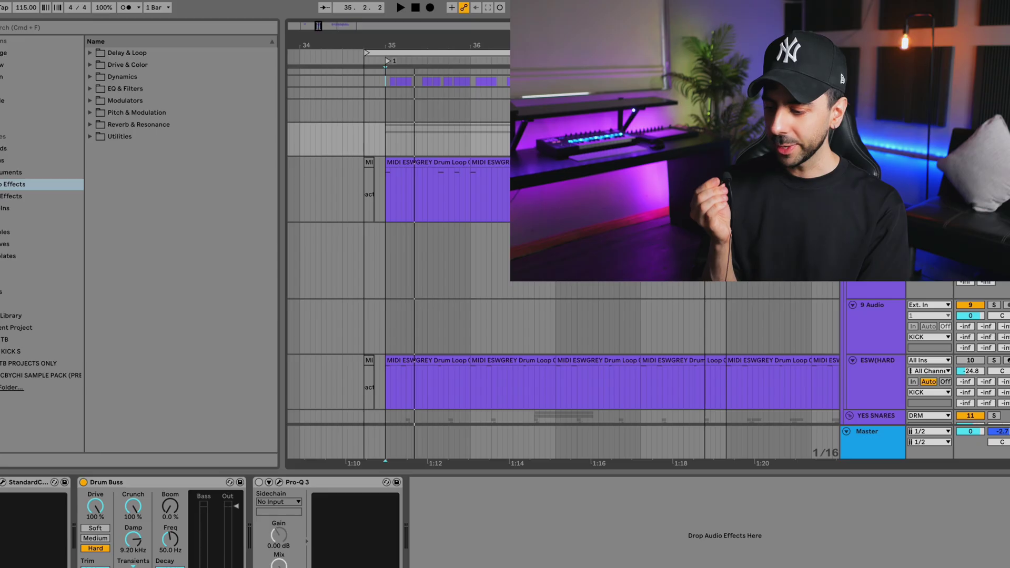
Fold the kick group, bring the YES SNARES group's layers into view, and play them back
click(850, 128)
click(874, 141)
scroll(874, 141, down, 2)
scroll(873, 141, up, 2)
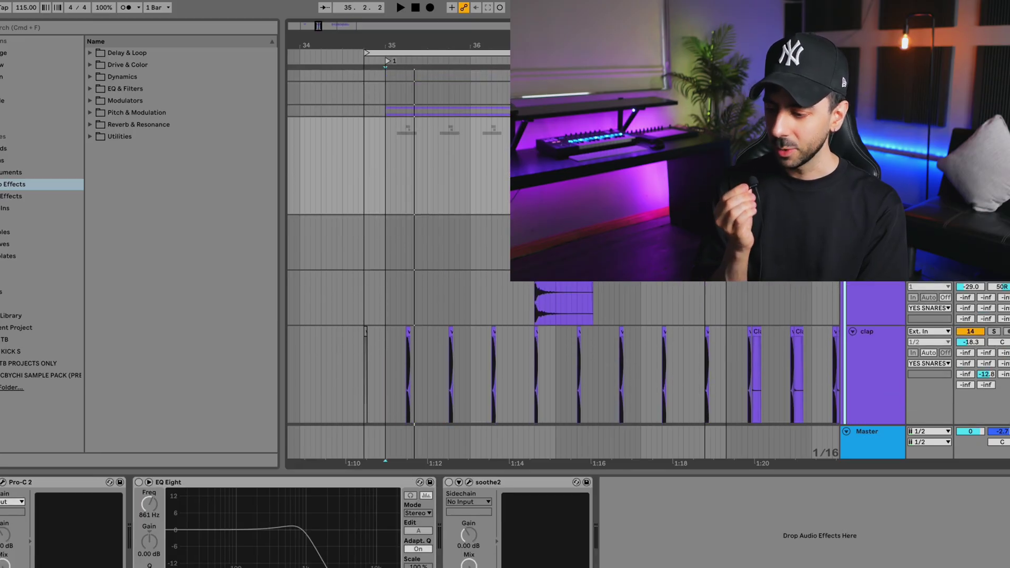
scroll(563, 342, down, 3)
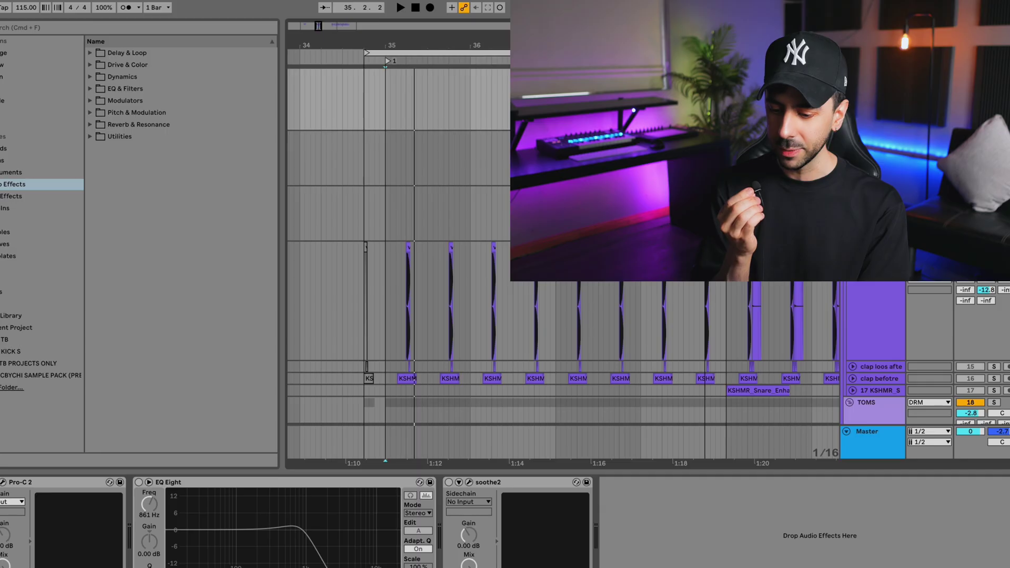
key(space)
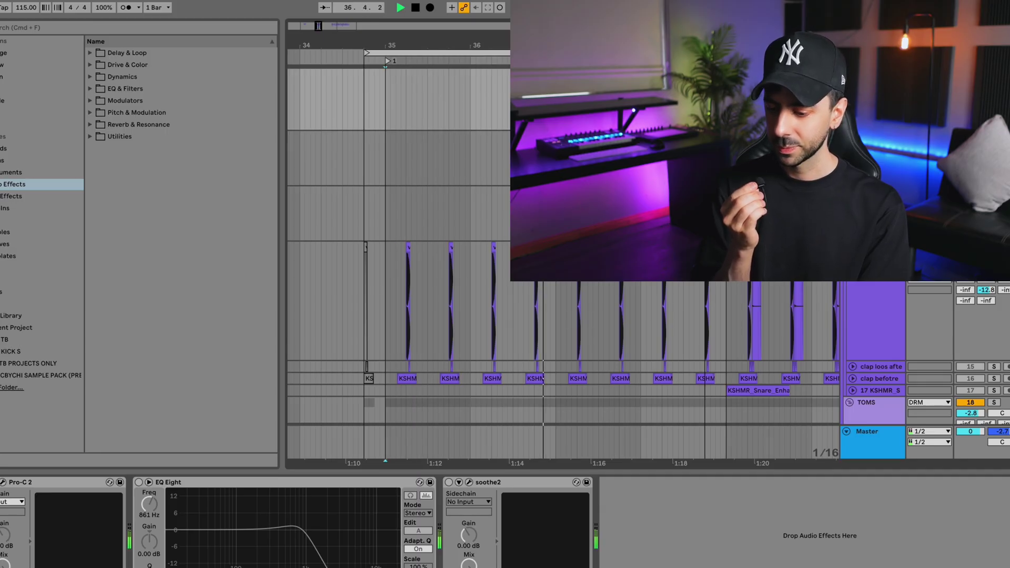
key(space)
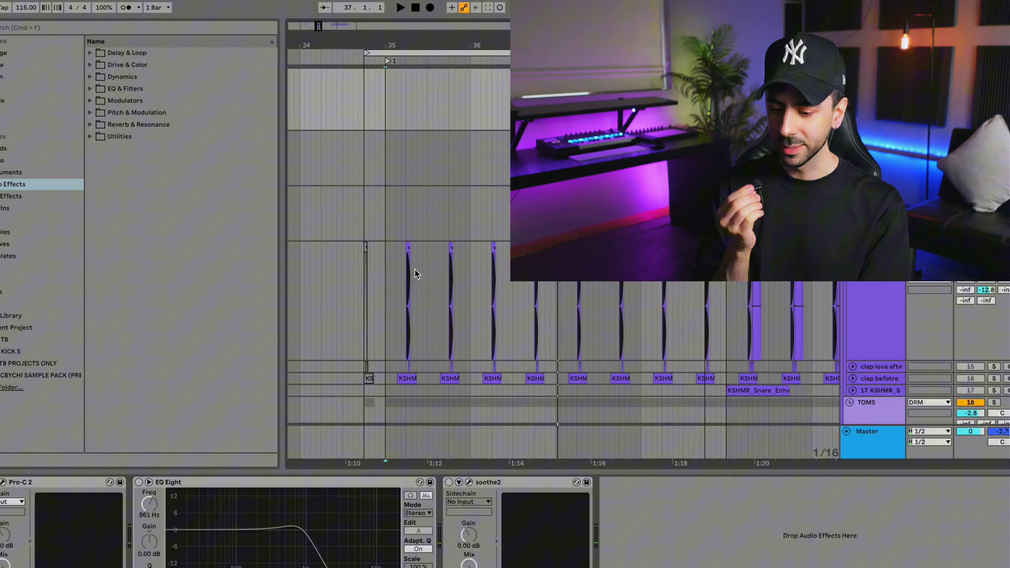
Inspect the Smack Attack and soothe2 settings on the clap track, closing each plug-in after viewing
scroll(393, 261, up, 10)
scroll(393, 261, left, 2)
scroll(393, 261, down, 1)
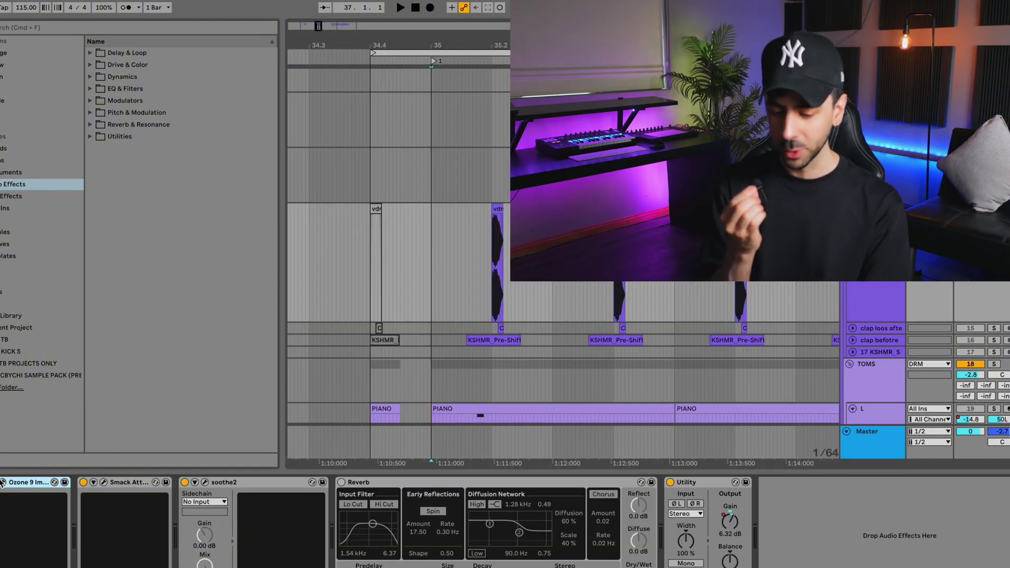
click(103, 483)
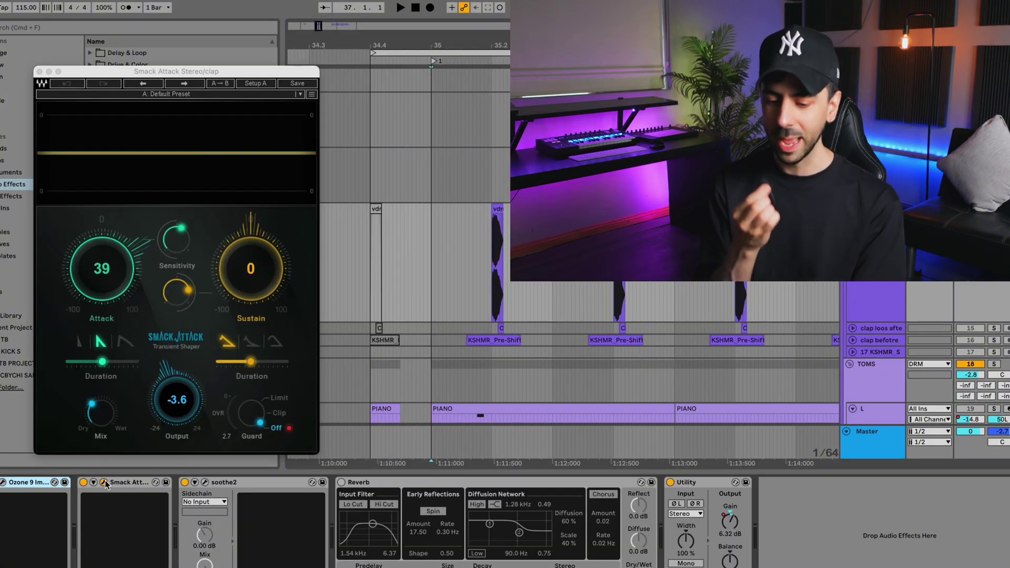
click(105, 482)
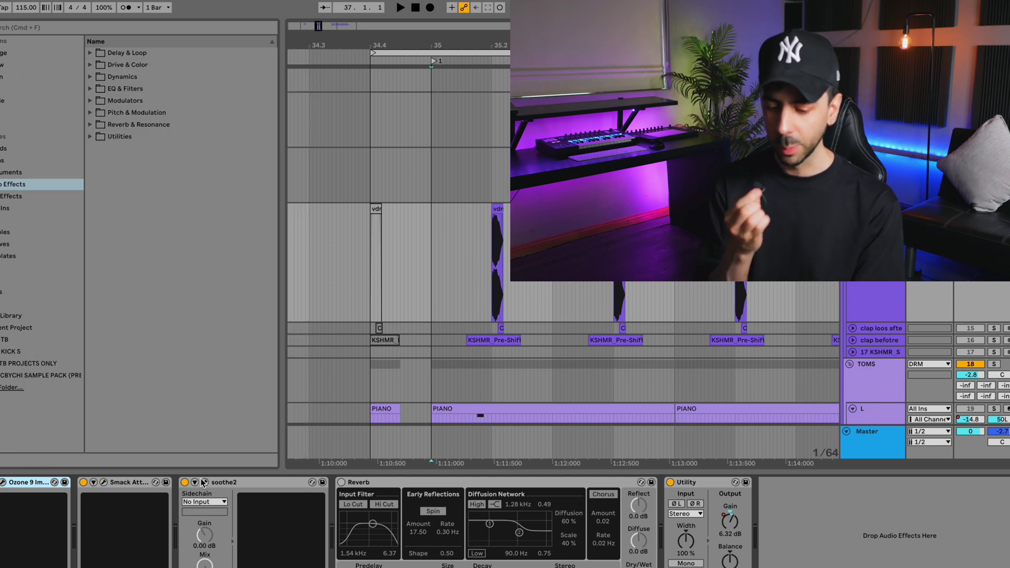
click(204, 482)
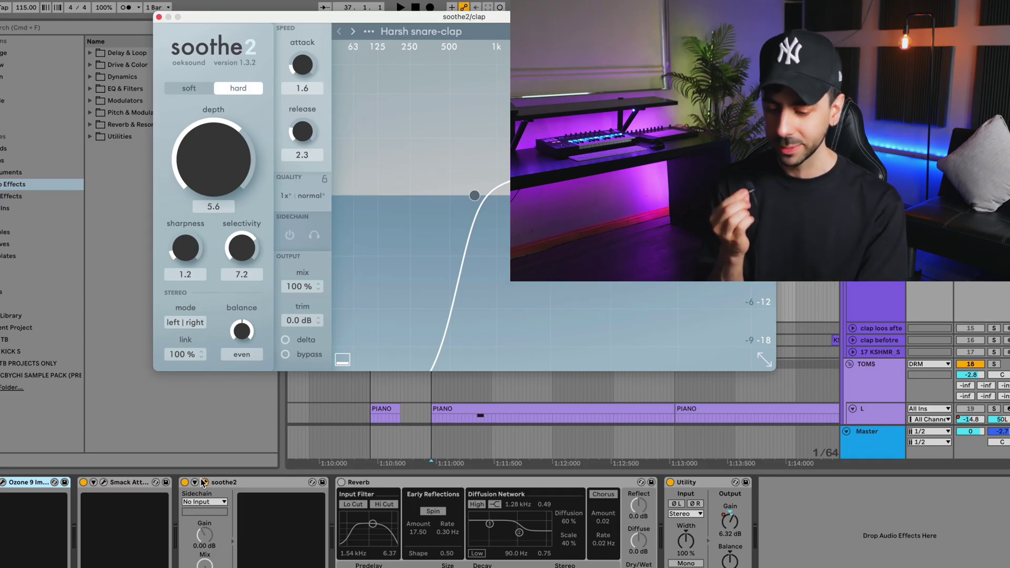
click(204, 483)
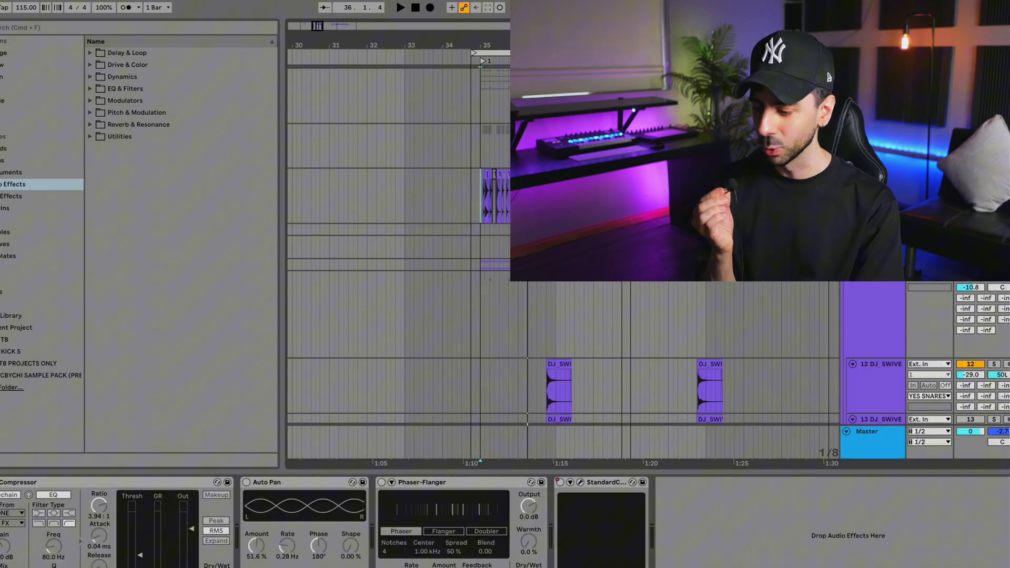
Solo the percussion track containing the Triangle clips and audition it from bar 35
key(s)
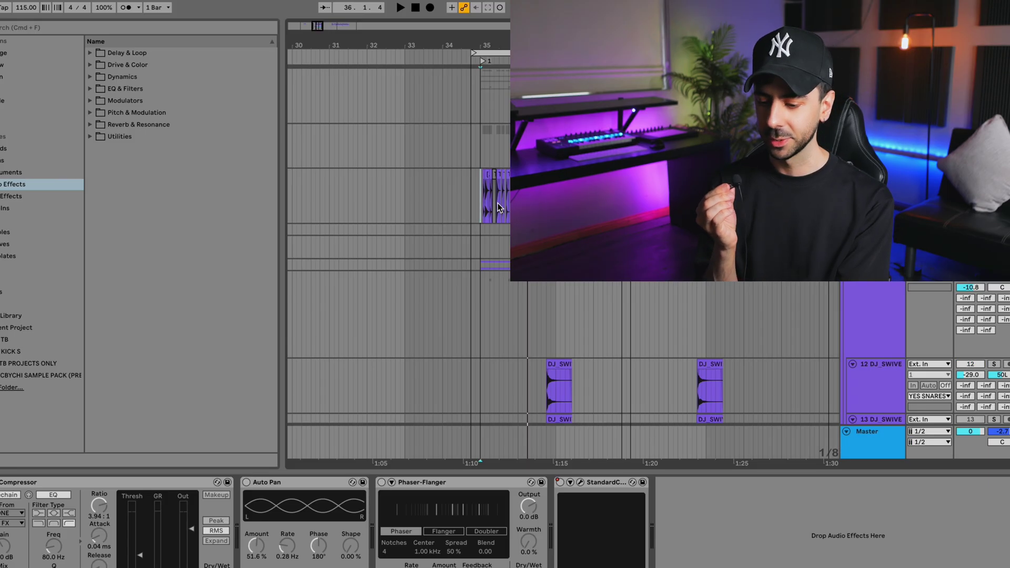
scroll(497, 203, up, 8)
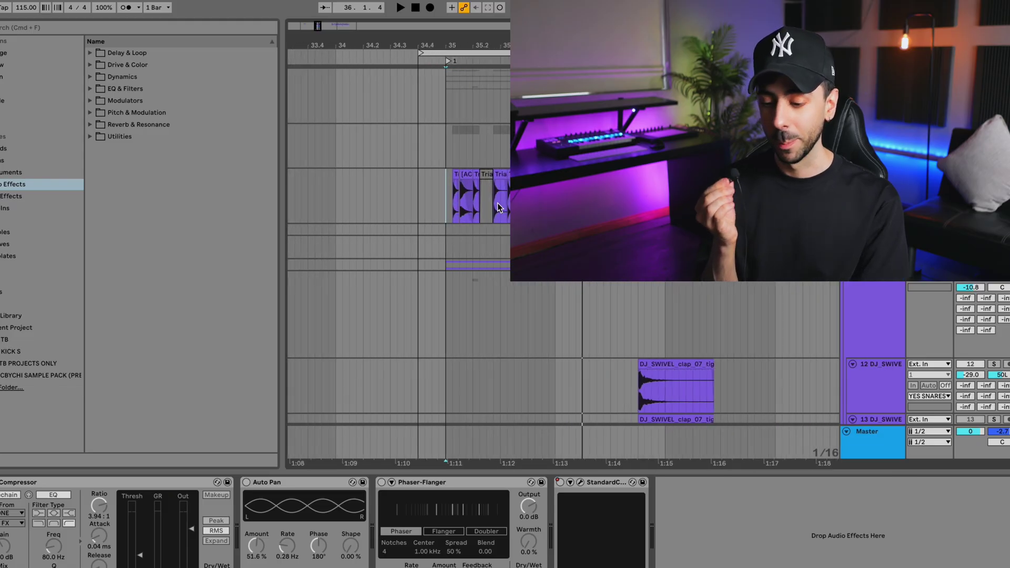
scroll(498, 203, down, 2)
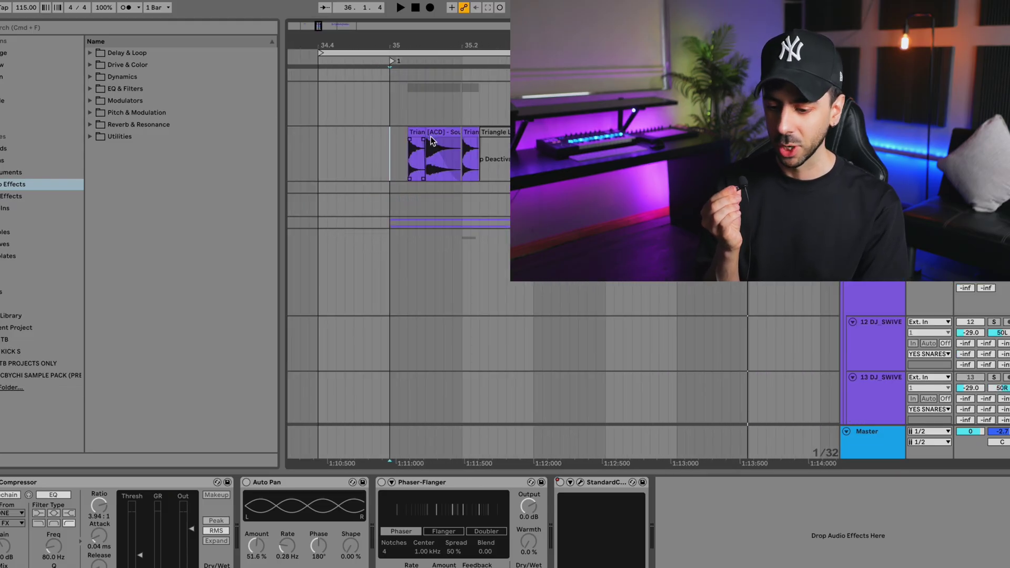
click(399, 153)
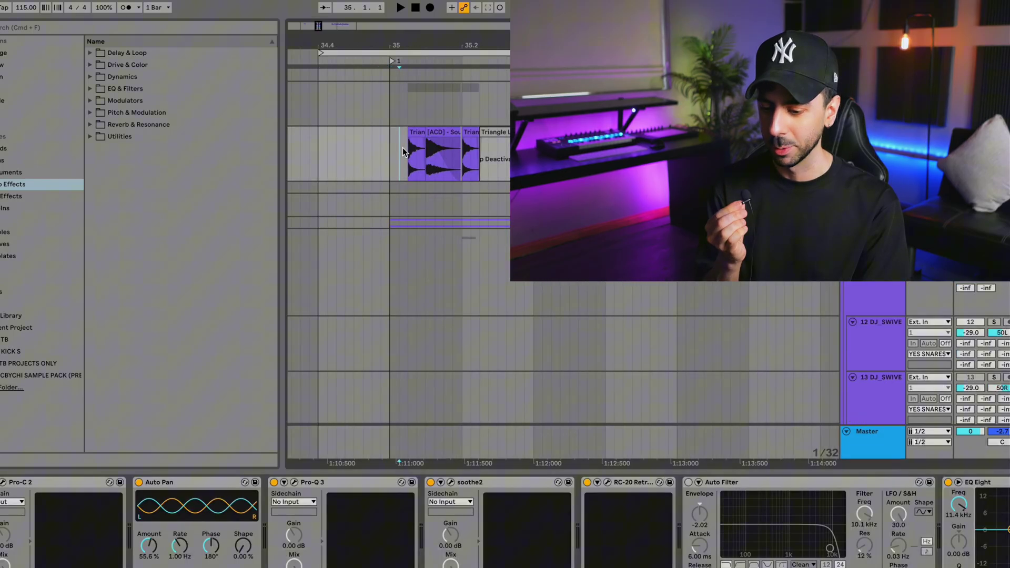
click(387, 153)
key(space)
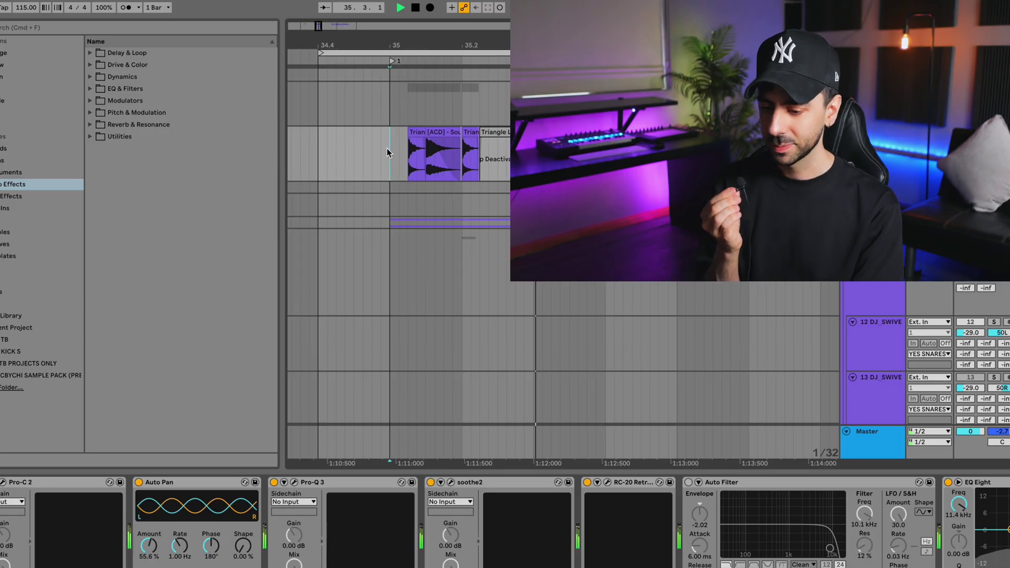
scroll(387, 153, down, 3)
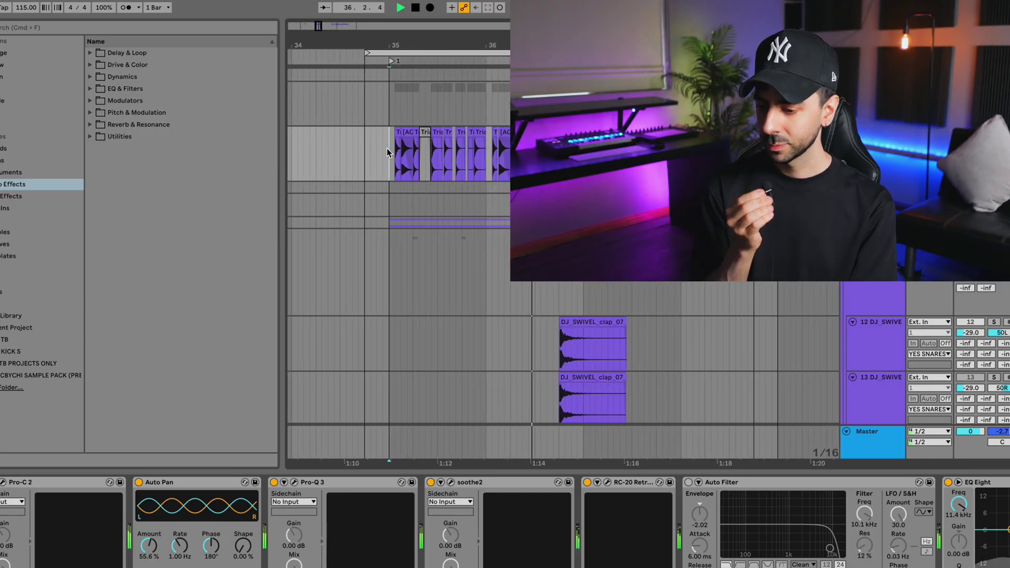
key(space)
scroll(386, 152, up, 3)
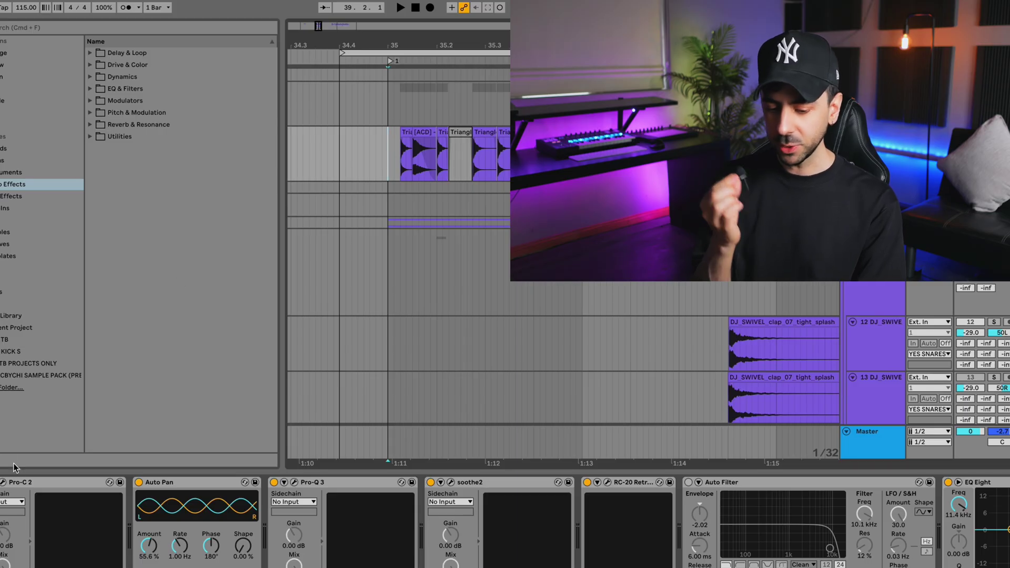
Examine the Pro-C 2 compressor and Pro-Q 3 EQ settings on the Triangle percussion track
click(3, 483)
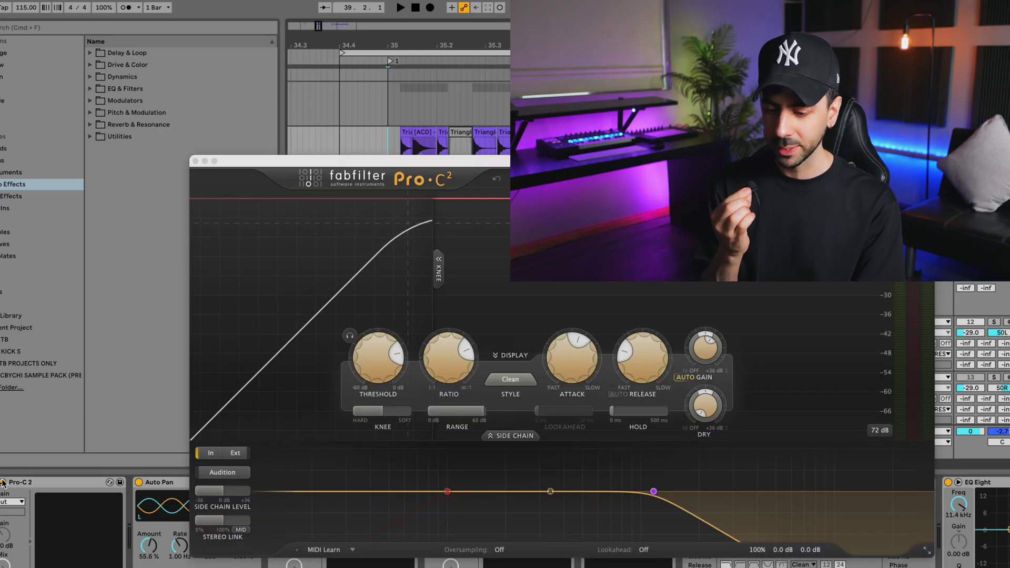
click(3, 483)
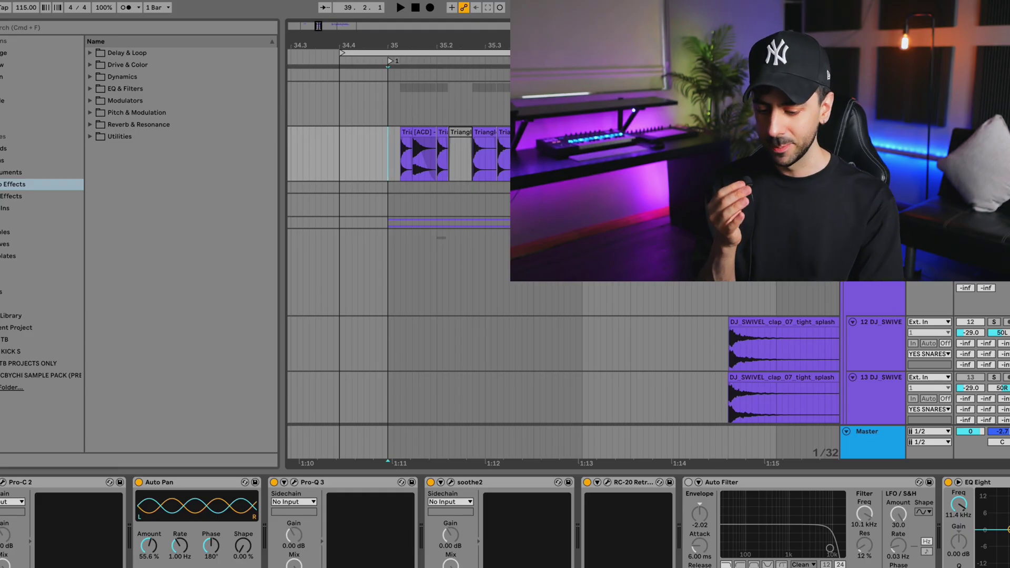
click(293, 482)
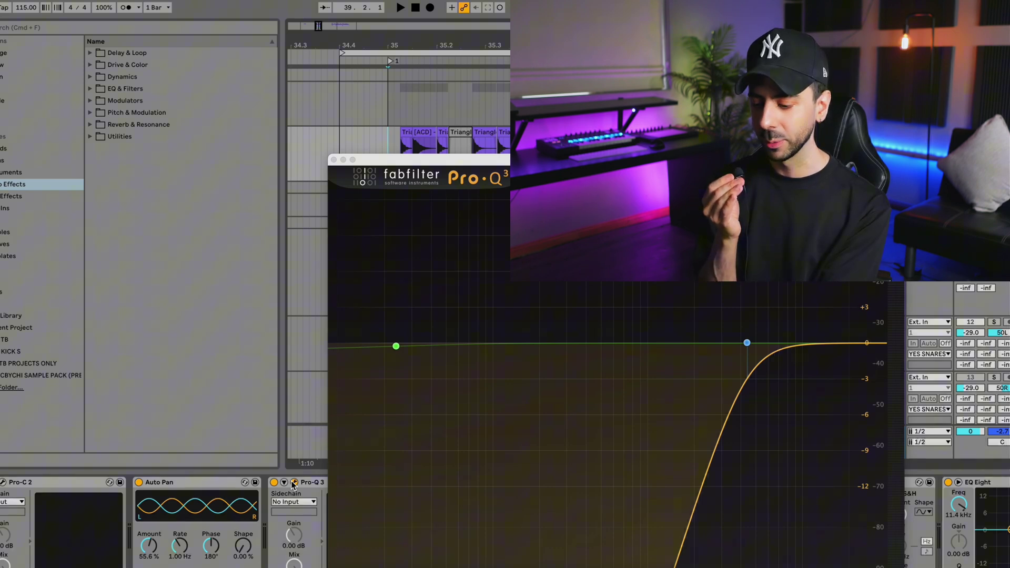
click(293, 482)
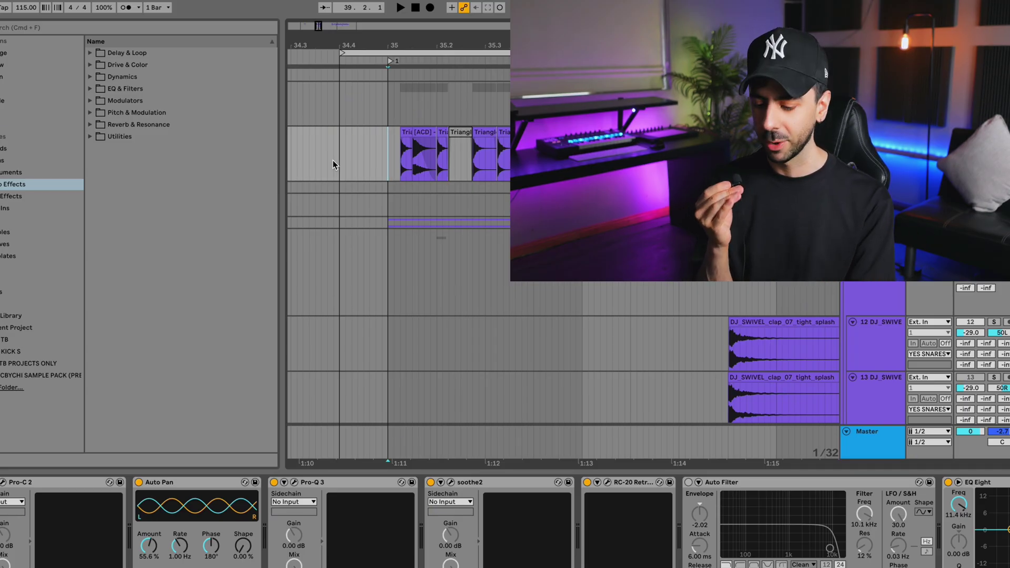
Examine the RC-20 effect settings and the EQ Eight curve on the Triangle percussion track
click(606, 483)
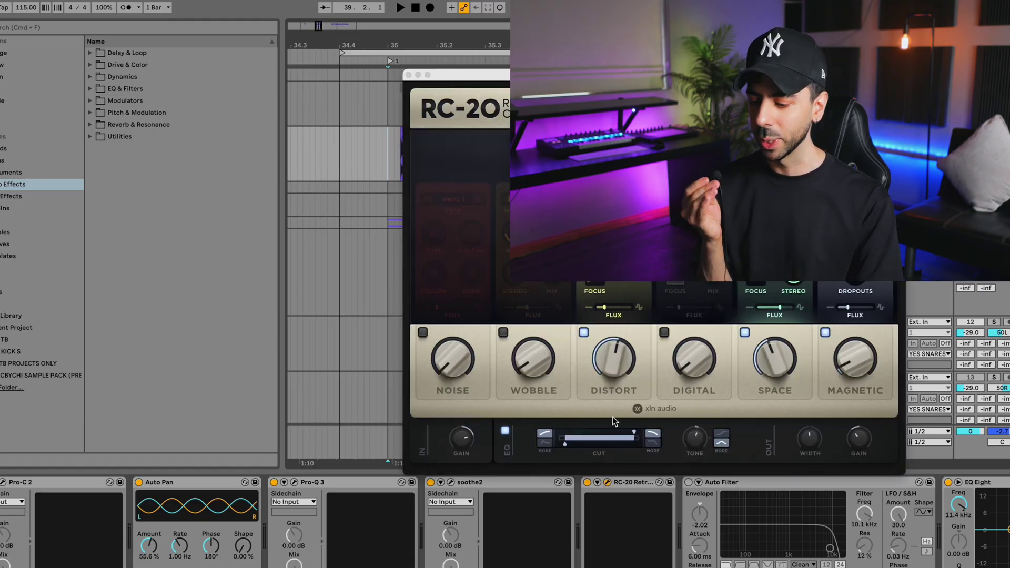
click(409, 75)
scroll(776, 532, right, 5)
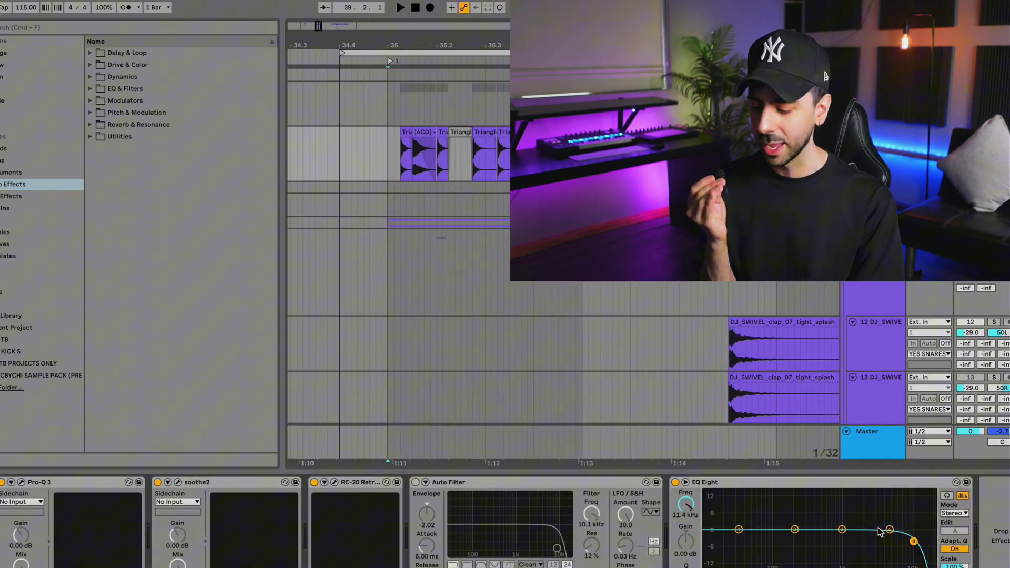
Play the arrangement and select the 16 MR_HUDS track in the PERC group to view its effects
scroll(625, 276, down, 5)
scroll(625, 276, down, 2)
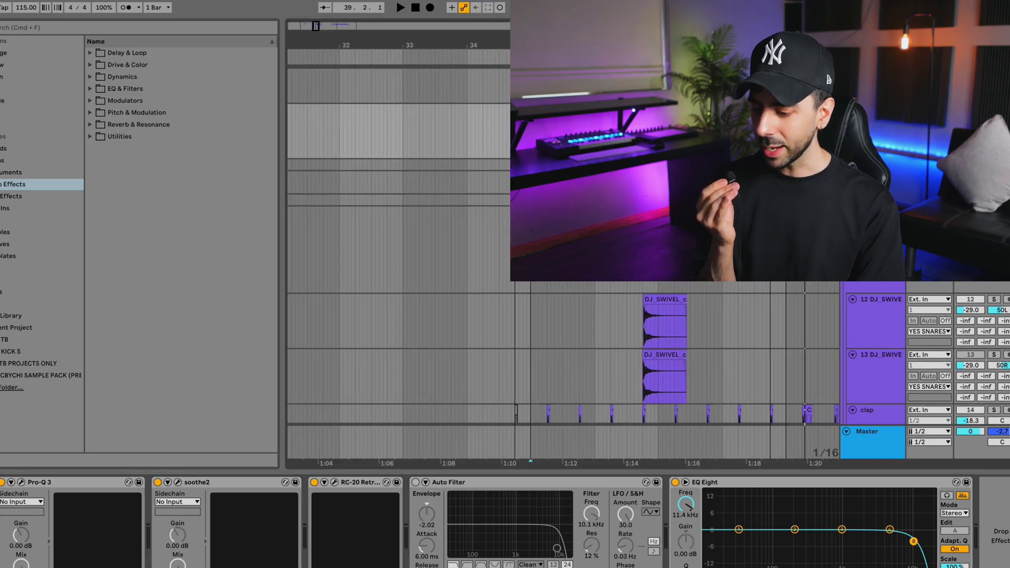
scroll(625, 276, down, 2)
scroll(625, 277, down, 5)
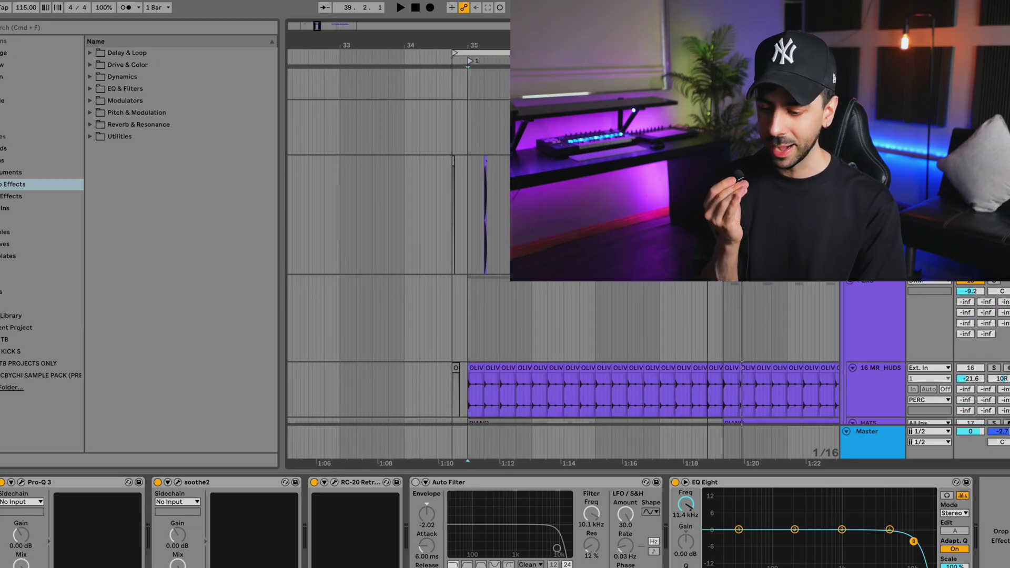
scroll(625, 276, down, 5)
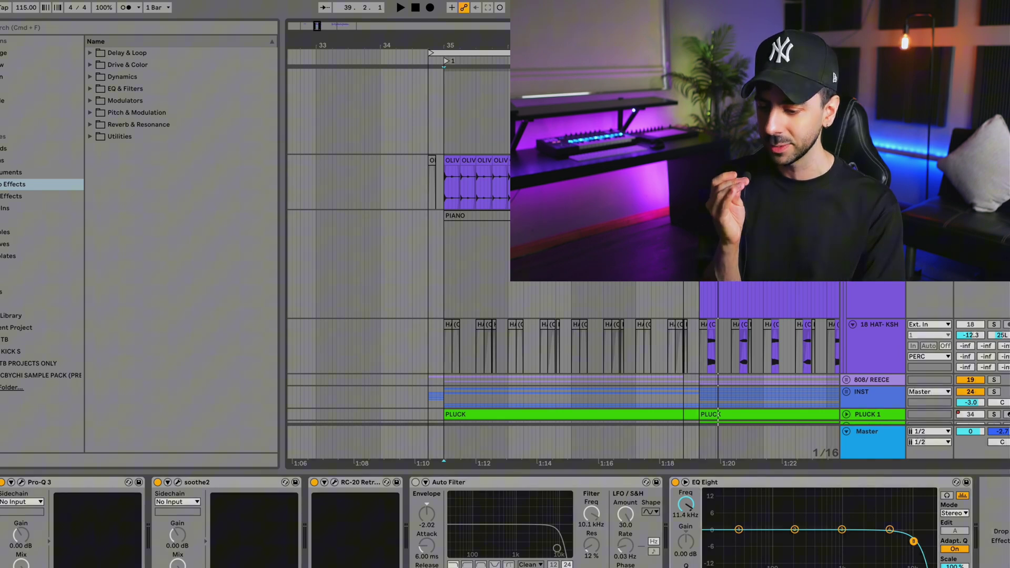
key(space)
click(873, 160)
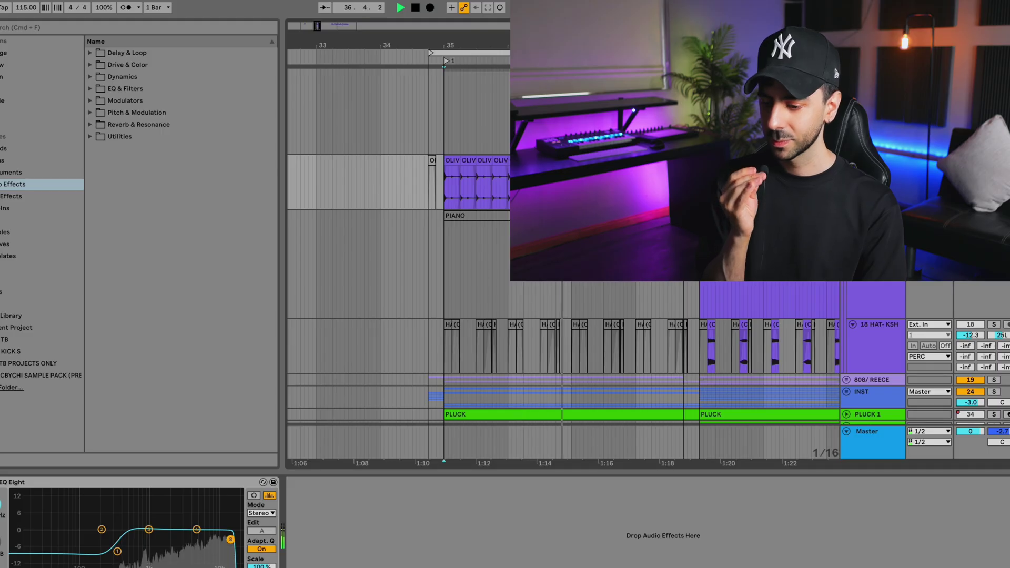
Stop the current playback and audition the HATS track with the Gyalchester hi-hat sample from bar 39
key(space)
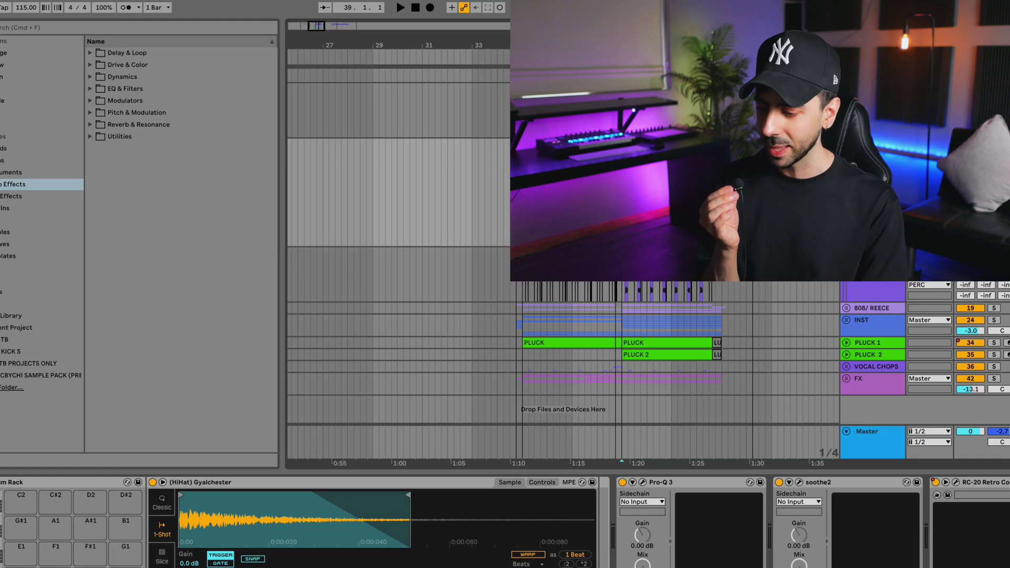
key(0)
key(space)
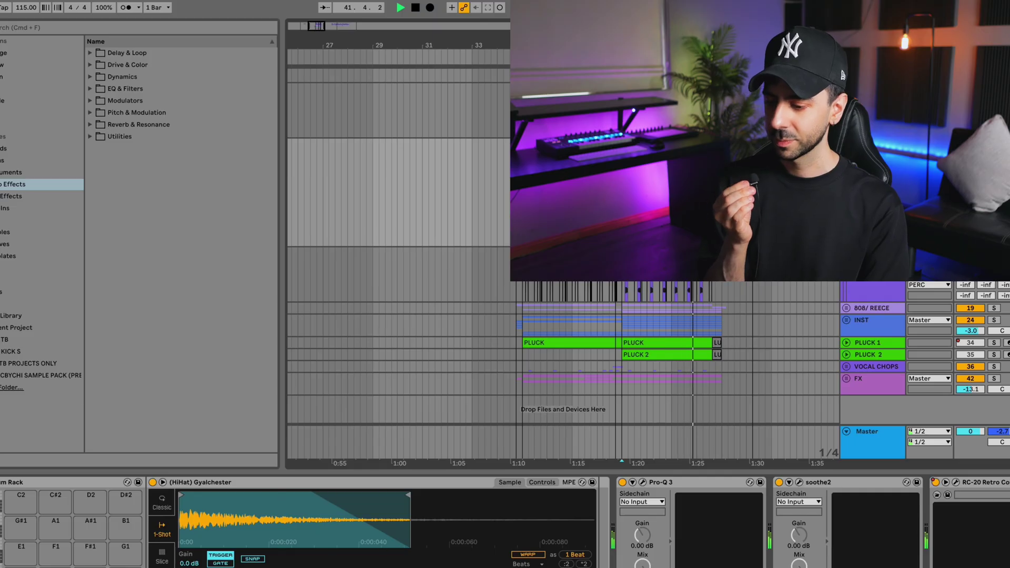
key(space)
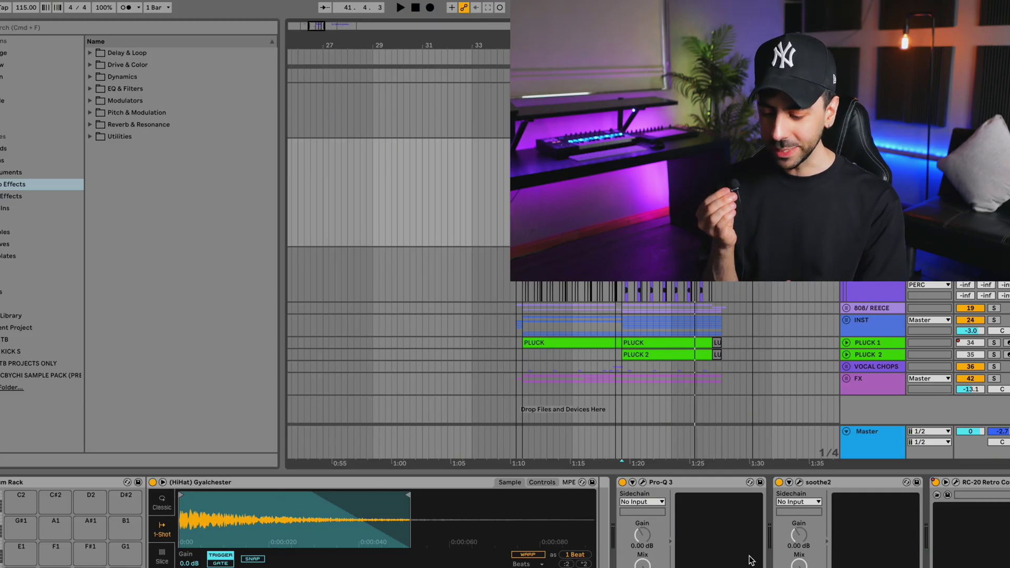
Examine the device chain of the HATS track and the low-cut band in its Pro-Q 3 equalizer
scroll(751, 561, right, 5)
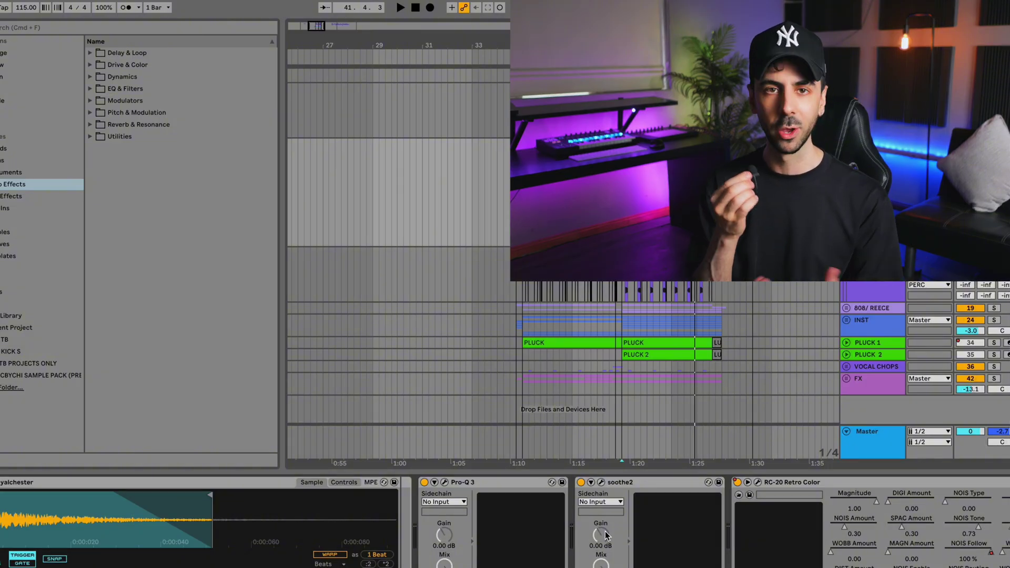
scroll(428, 505, left, 5)
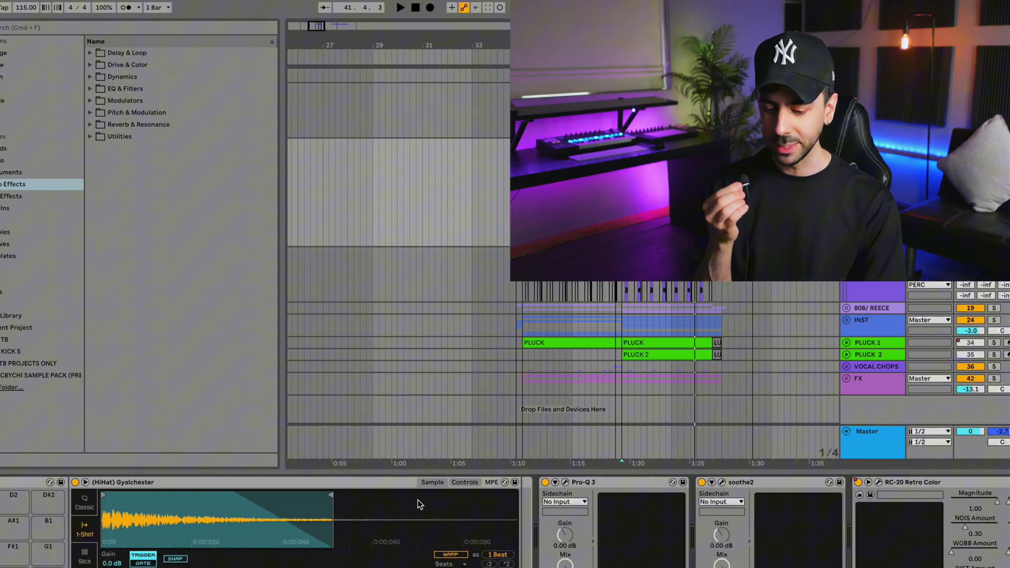
click(565, 482)
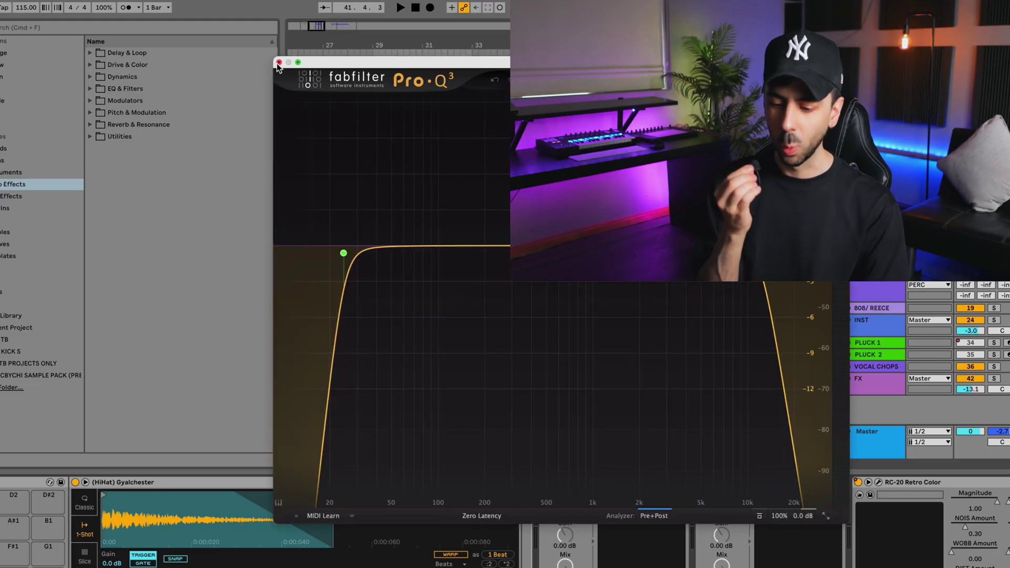
click(343, 253)
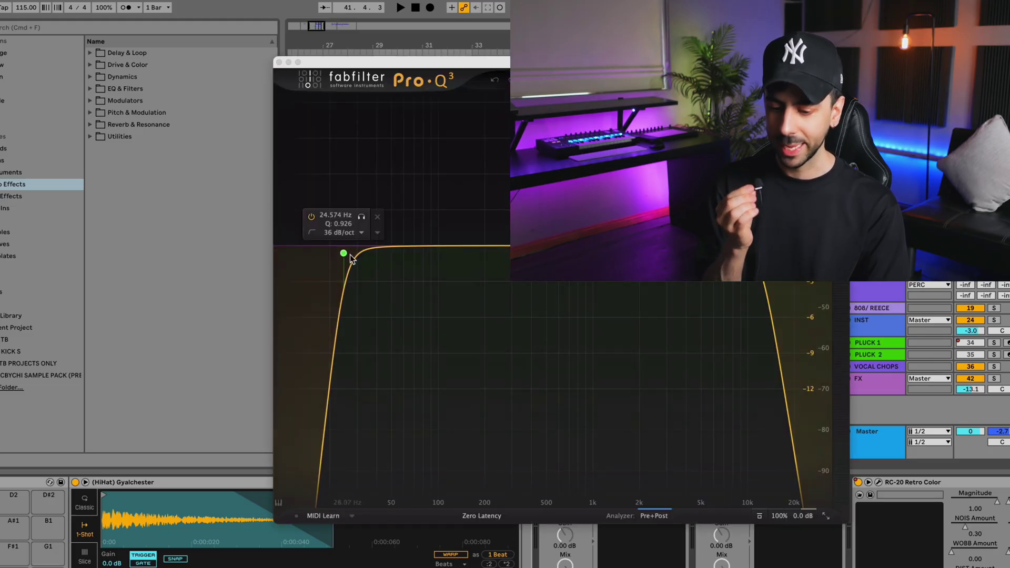
click(279, 62)
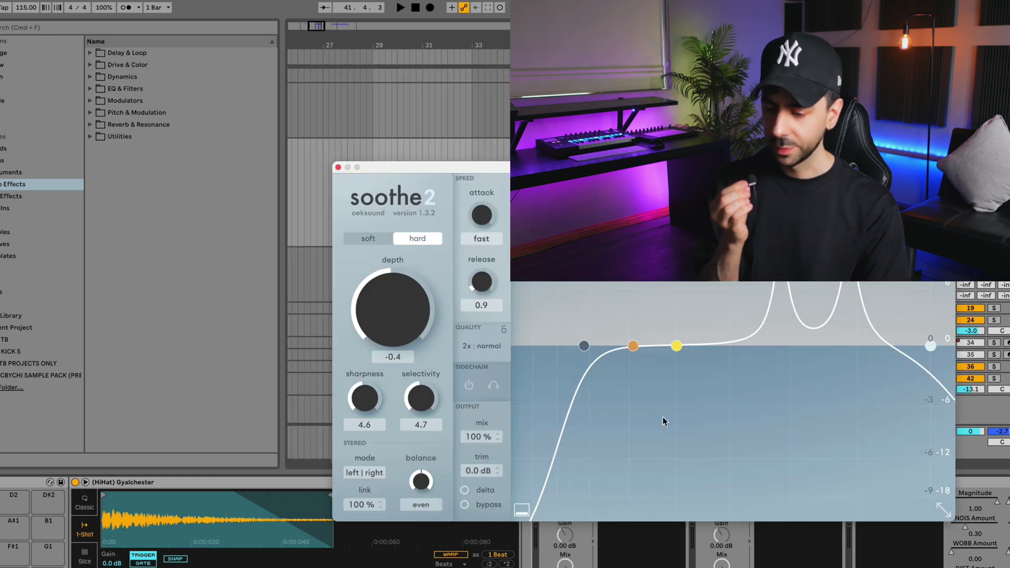
Review the soothe2 and RC-20 Retro Color settings on the HATS track
click(338, 168)
click(879, 482)
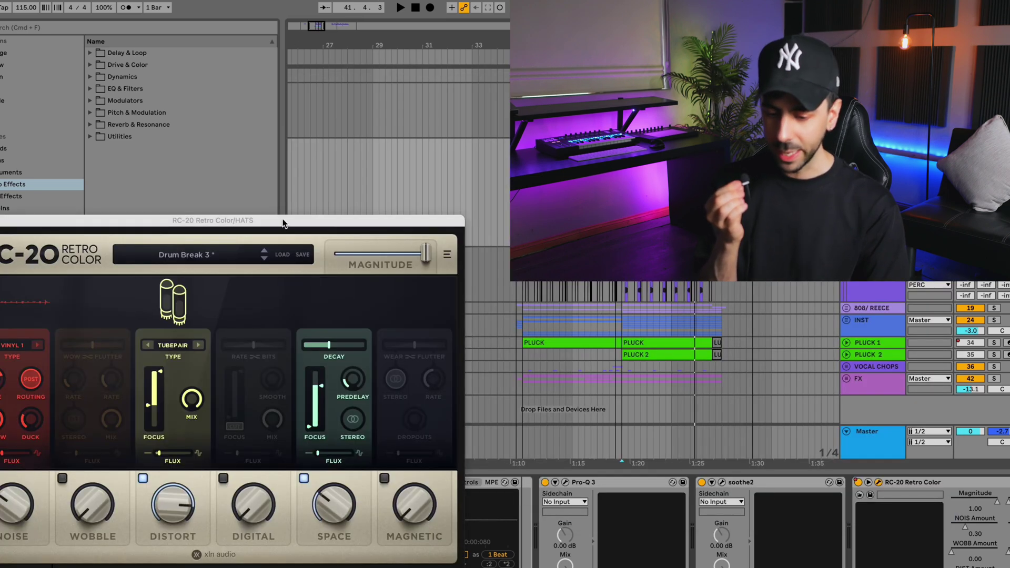
drag(284, 221, 386, 129)
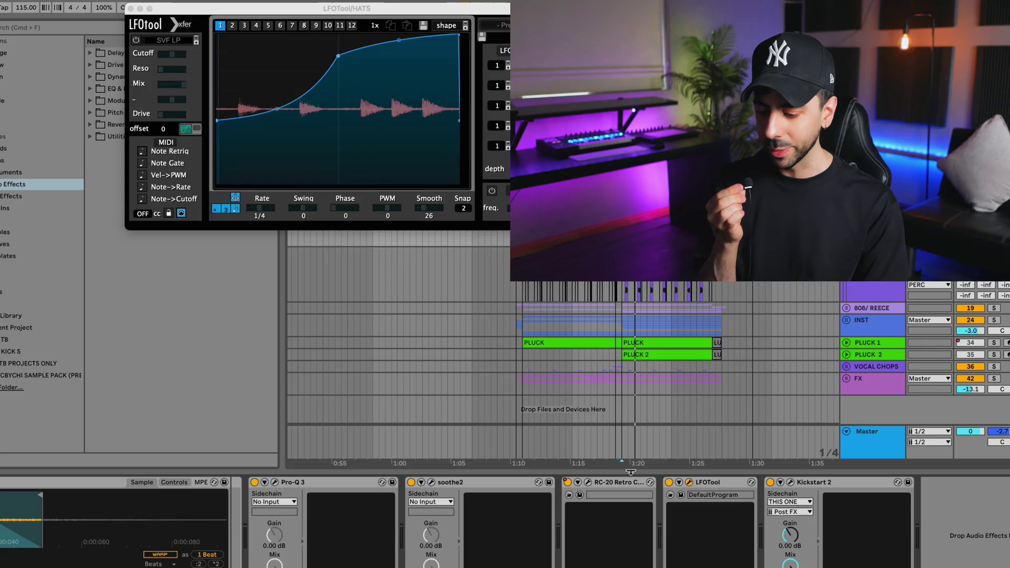
Audition the HATS track while toggling LFOTool, and open Kickstart 2 in the same chain to review it
click(669, 482)
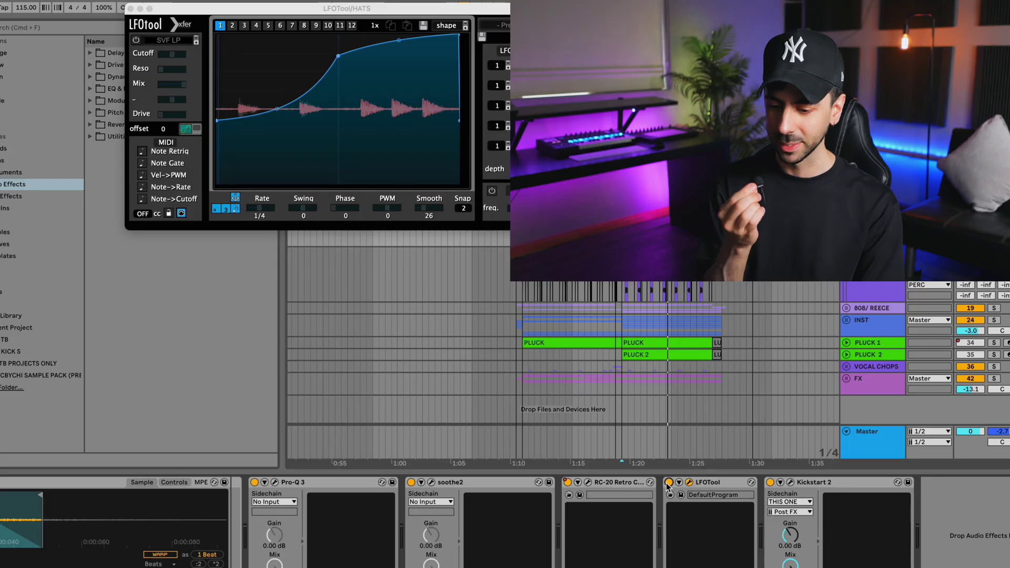
key(space)
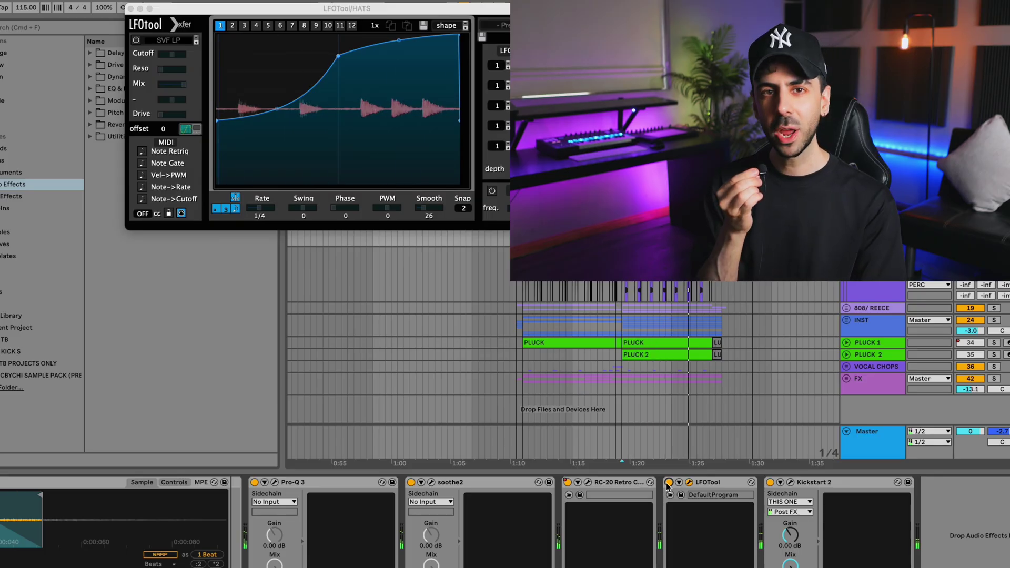
key(space)
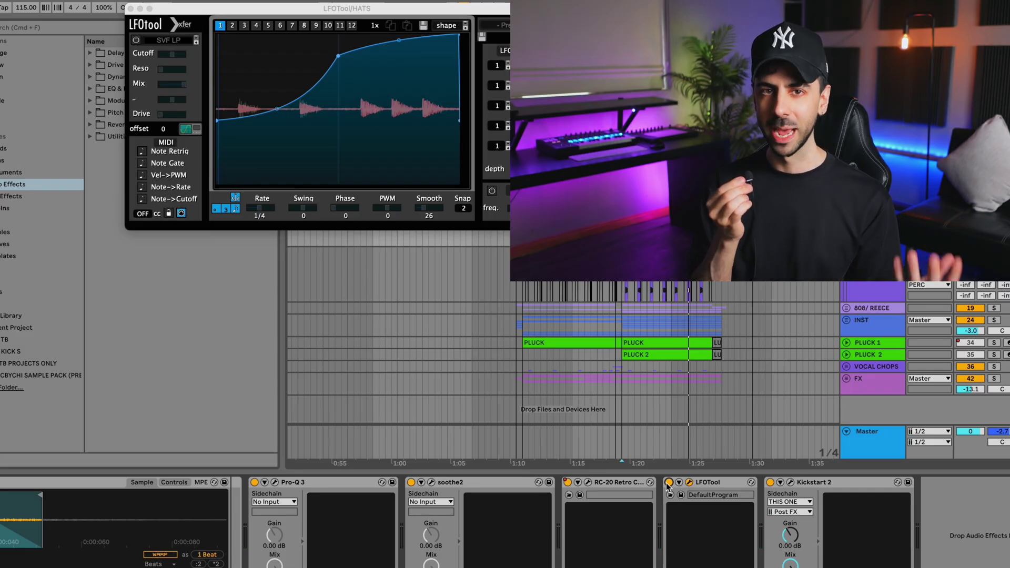
click(689, 483)
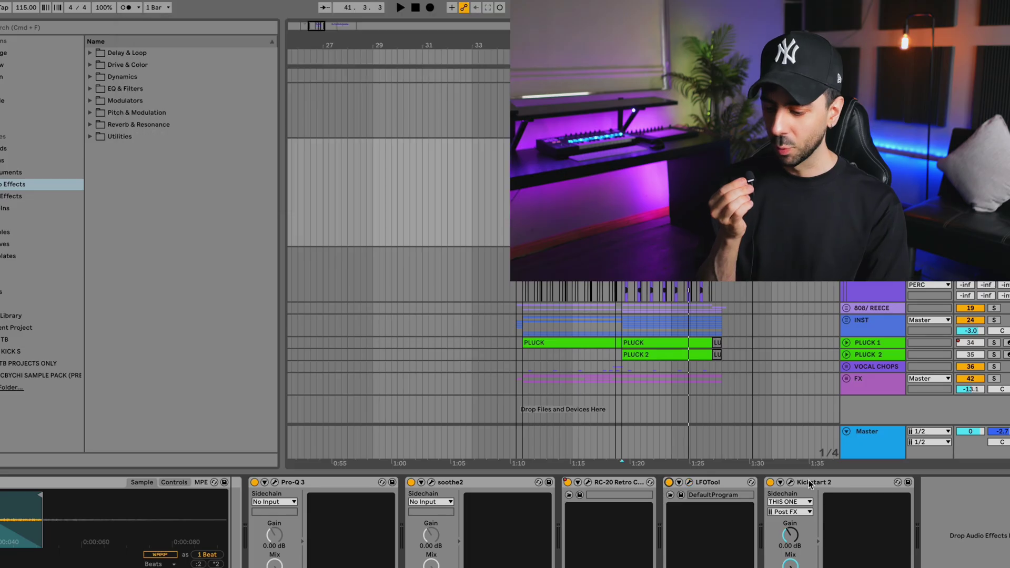
click(791, 483)
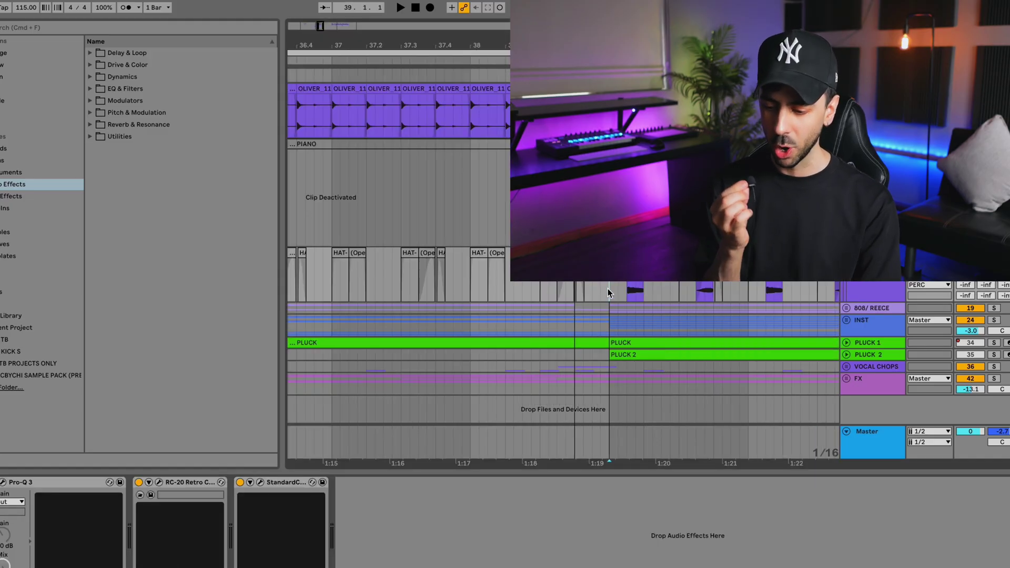
Audition the KSHMR open hi-hat track from bar 39 and examine its RC-20, Pro-Q 3 and StandardCLIP settings
key(space)
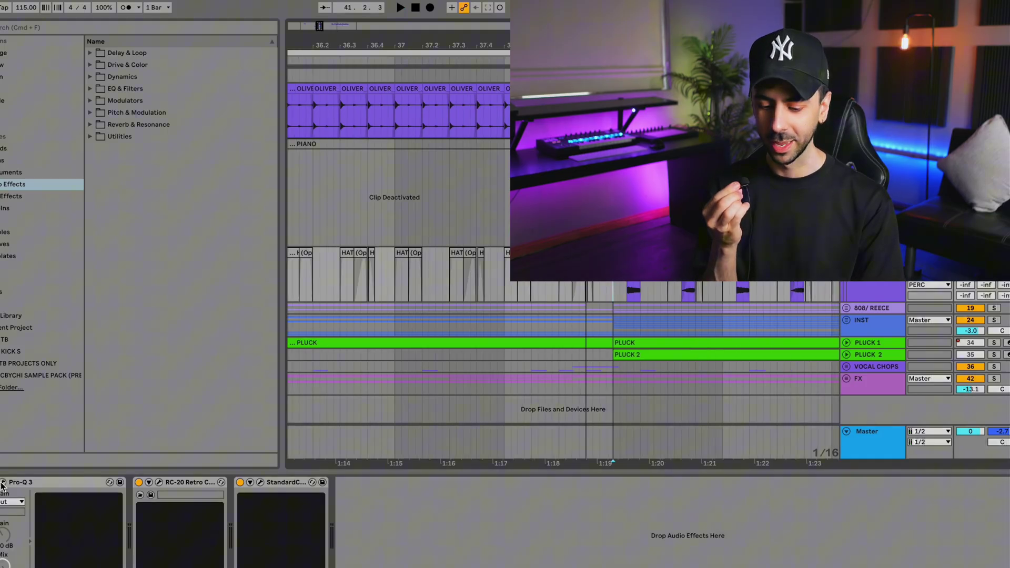
click(158, 481)
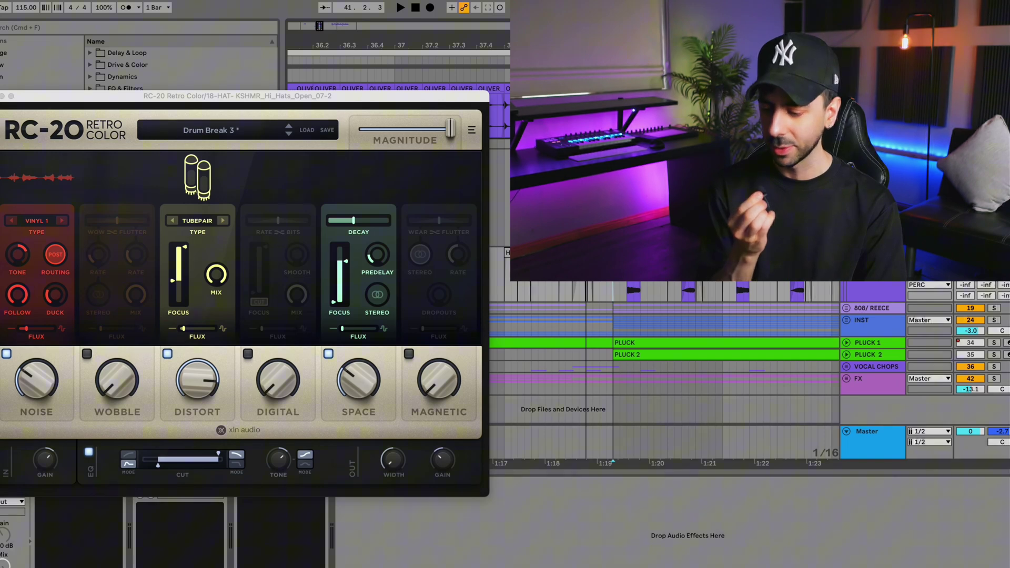
key(super+w)
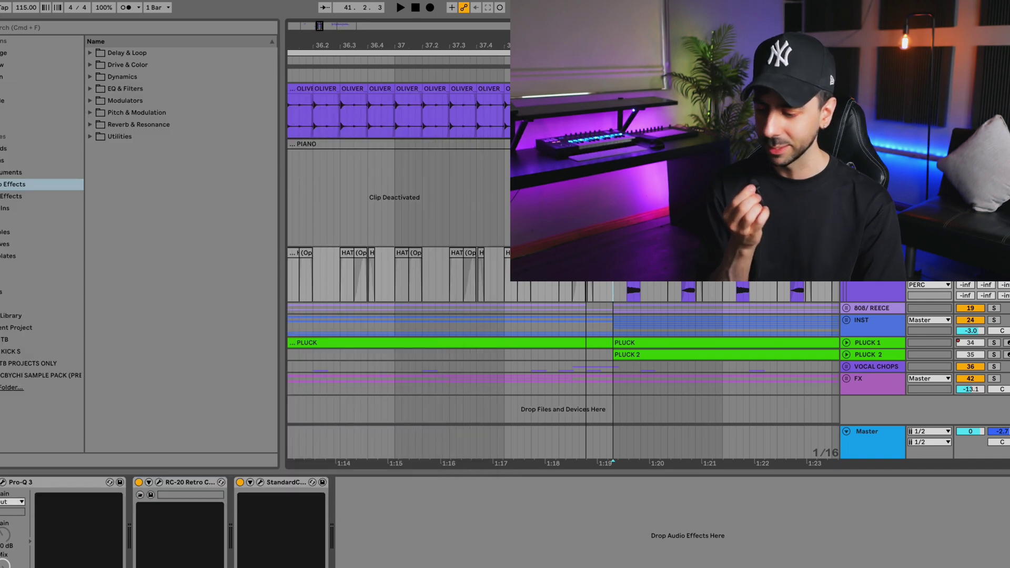
click(2, 480)
click(259, 481)
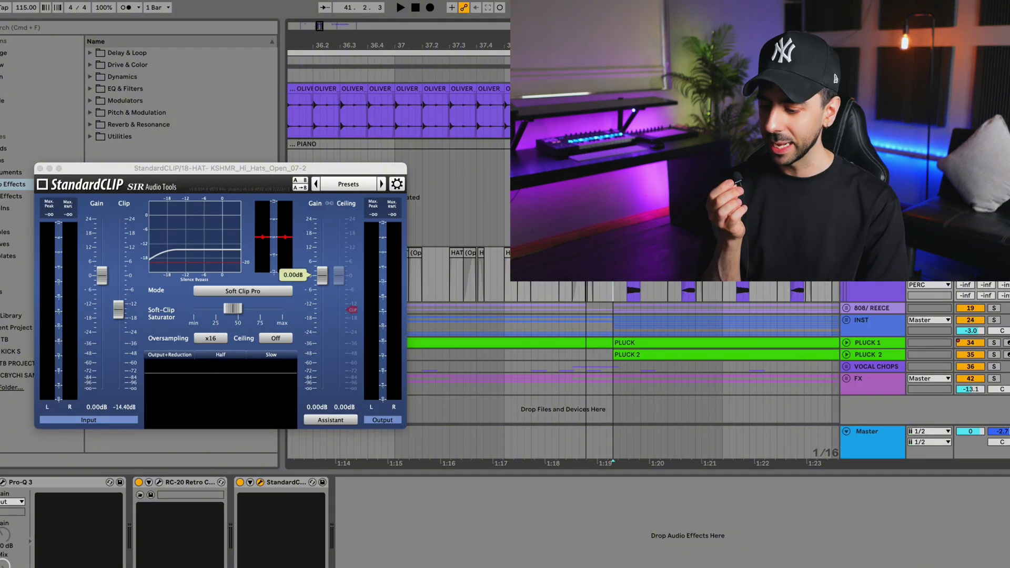
Select the percussion group row above the Triangle track at bar 35 and audition it
scroll(684, 316, up, 10)
scroll(684, 316, down, 3)
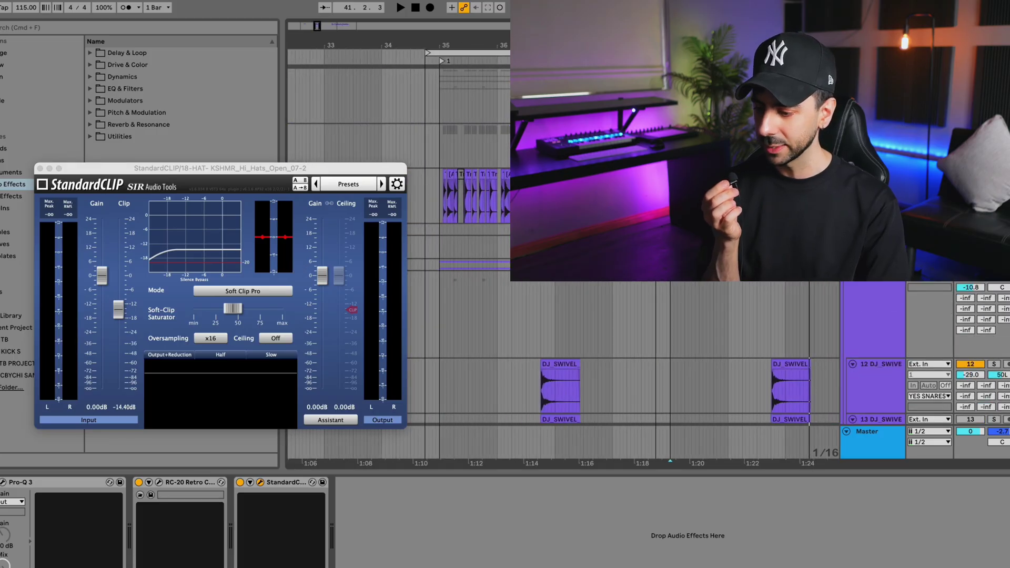
click(437, 140)
key(space)
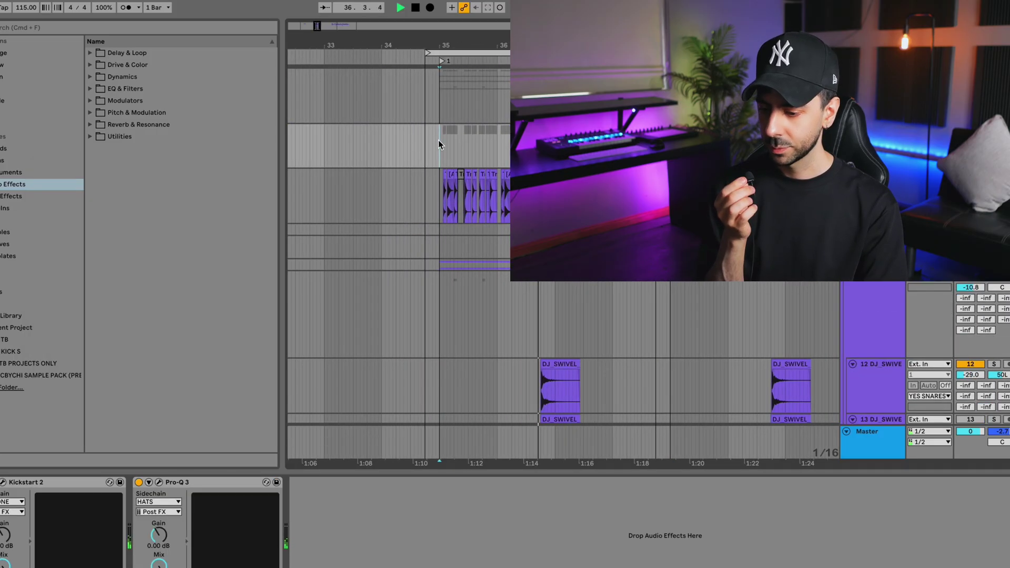
key(space)
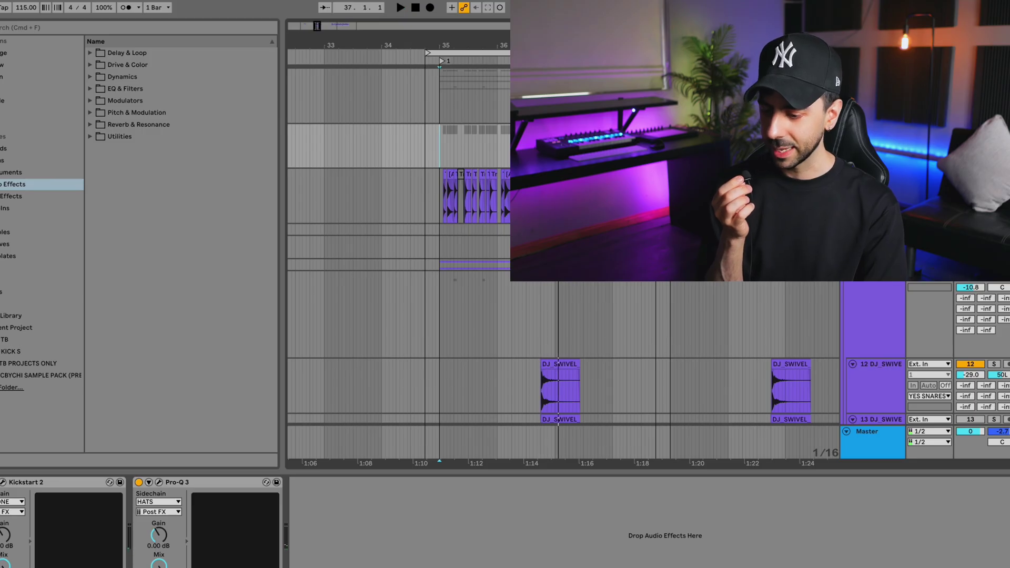
Play from bar 39 and examine the Pro-Q 3 and TR5 Classic Clipper in the chain containing Drum Buss
key(space)
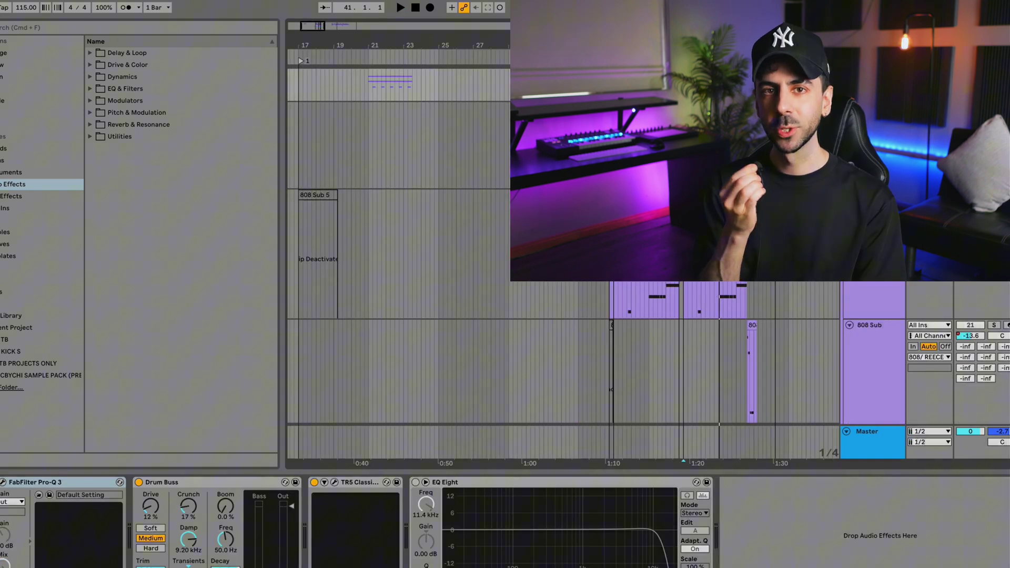
click(3, 482)
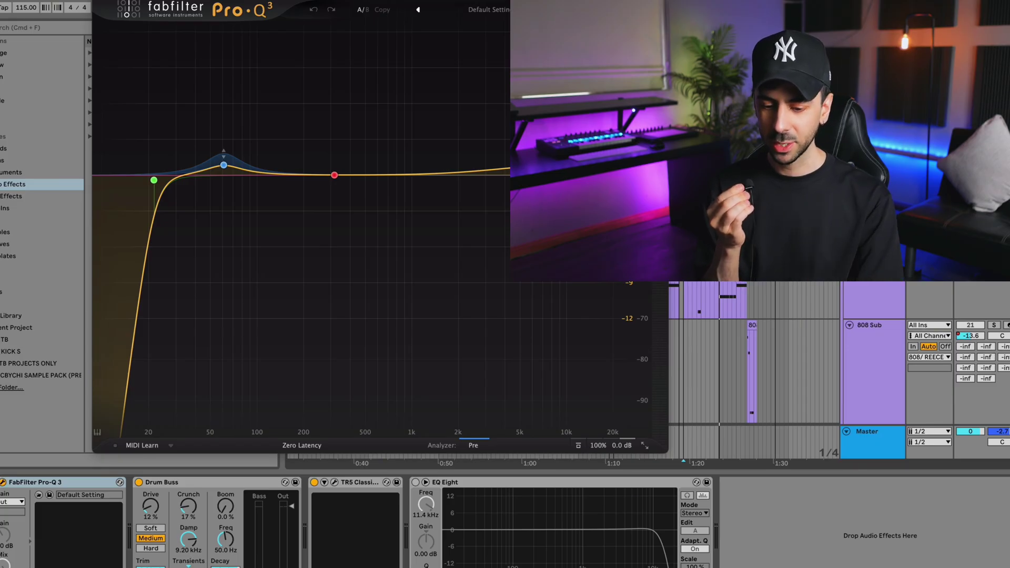
mouse_move(154, 180)
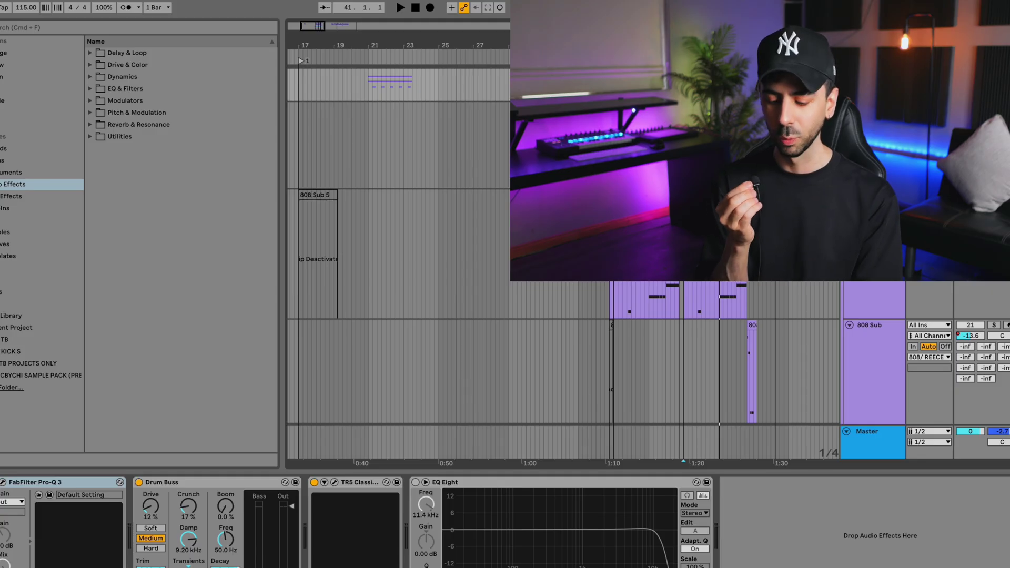
click(334, 482)
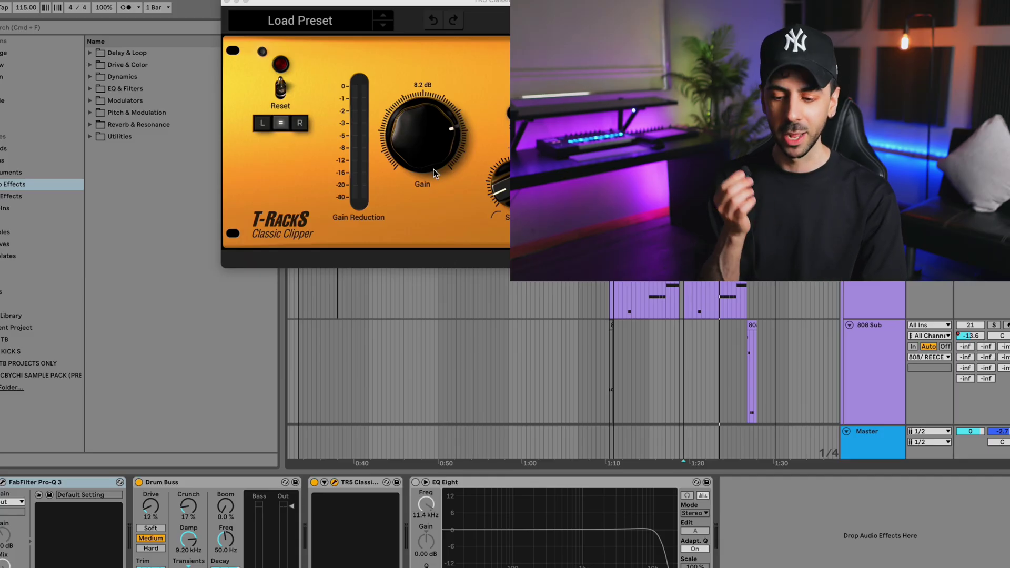
click(226, 2)
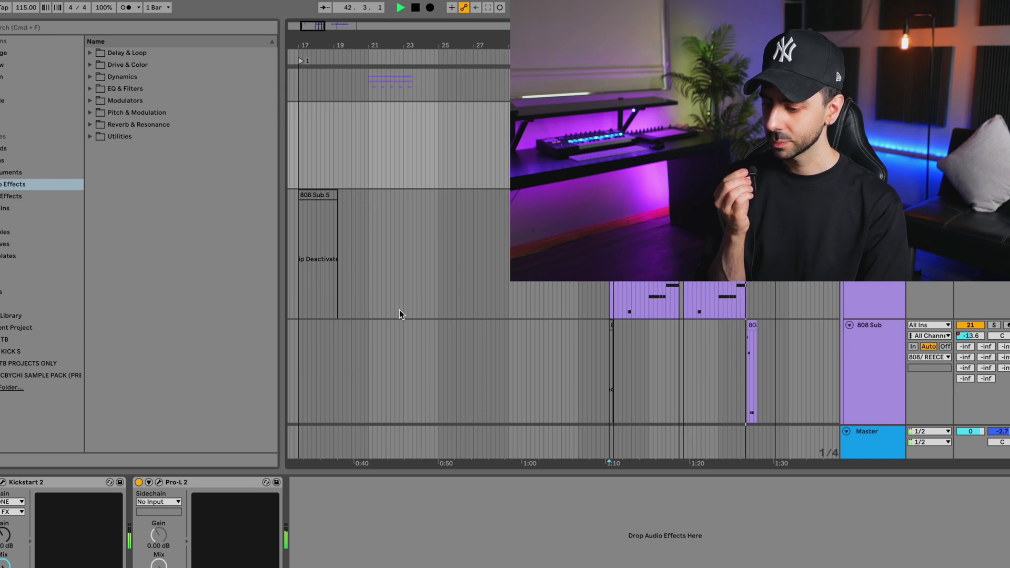
Audition the 808 part from bar 35
key(space)
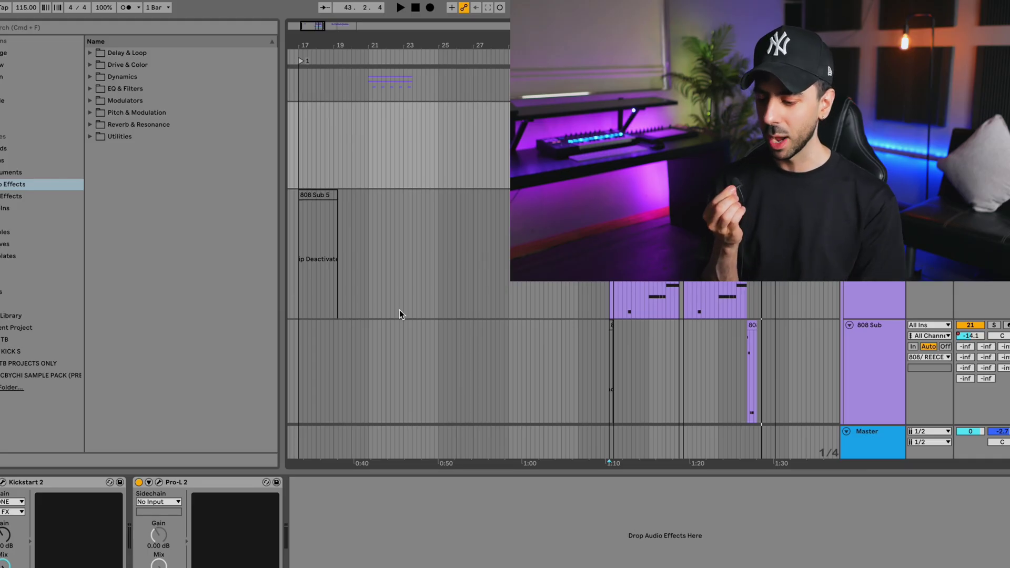
scroll(400, 314, down, 2)
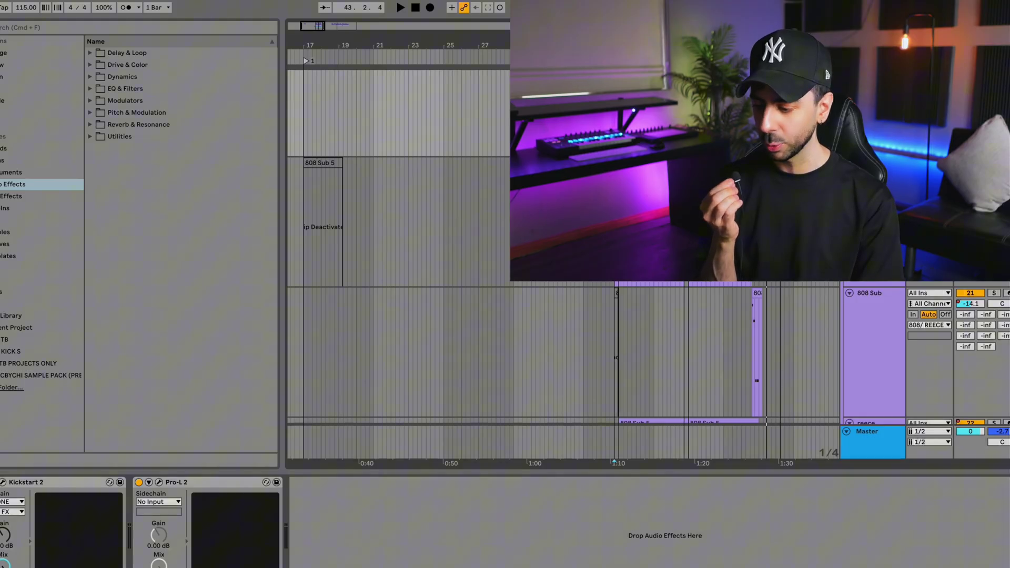
key(space)
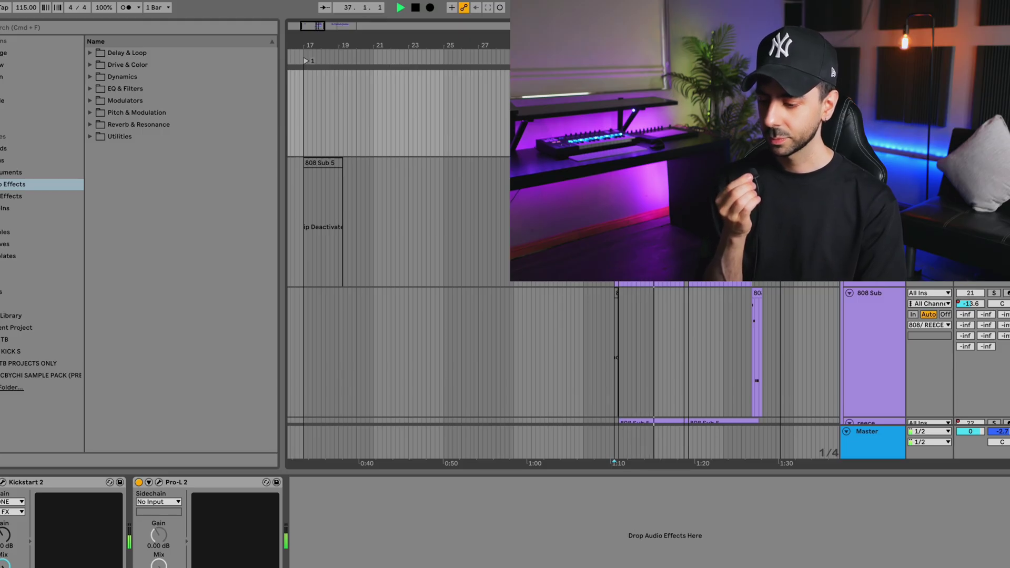
key(space)
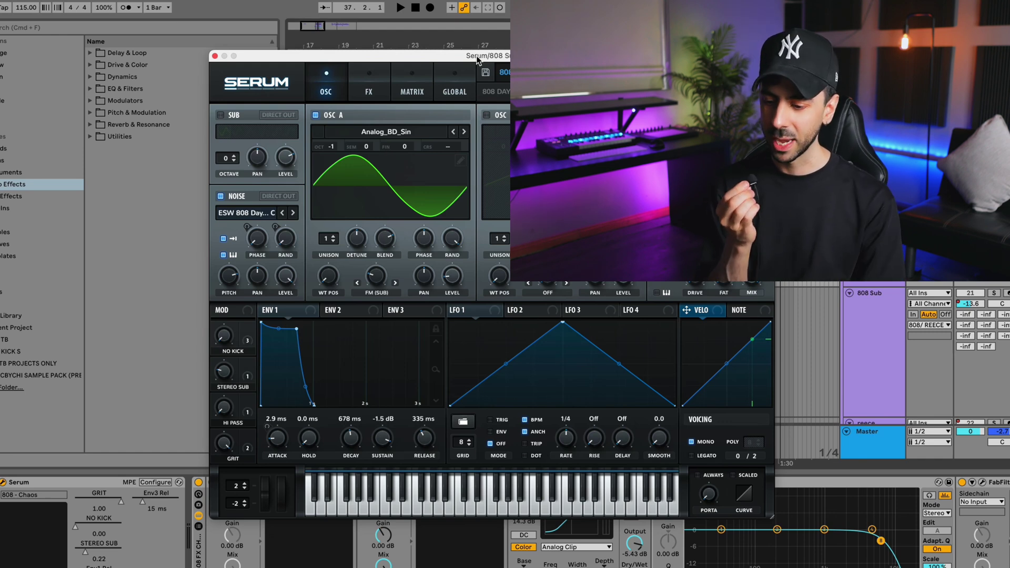
Examine the Serum 808 - Chaos patch and the sidechained Pro-Q 3 curve on the 808 Sub track
drag(476, 57, 382, 25)
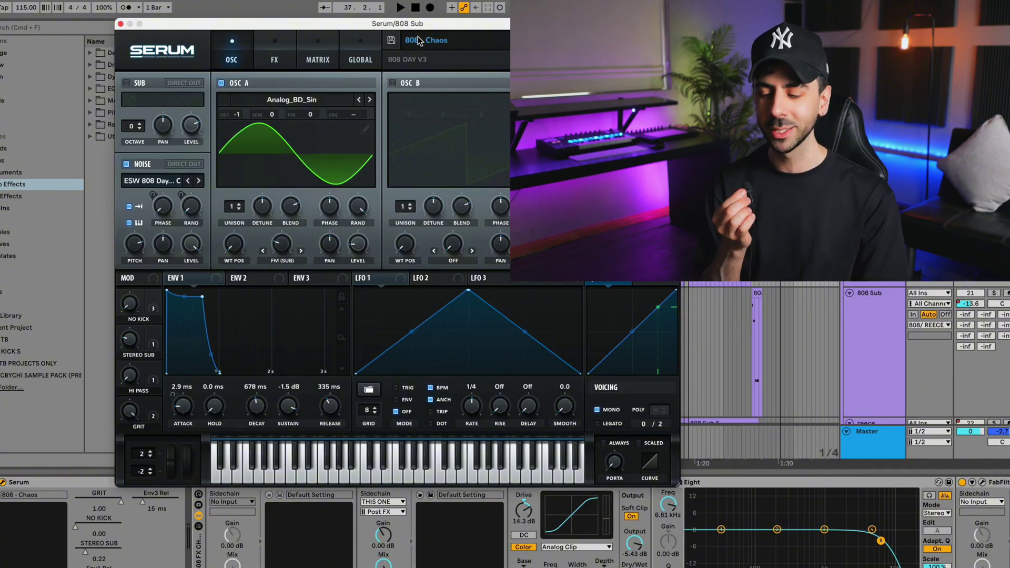
click(120, 24)
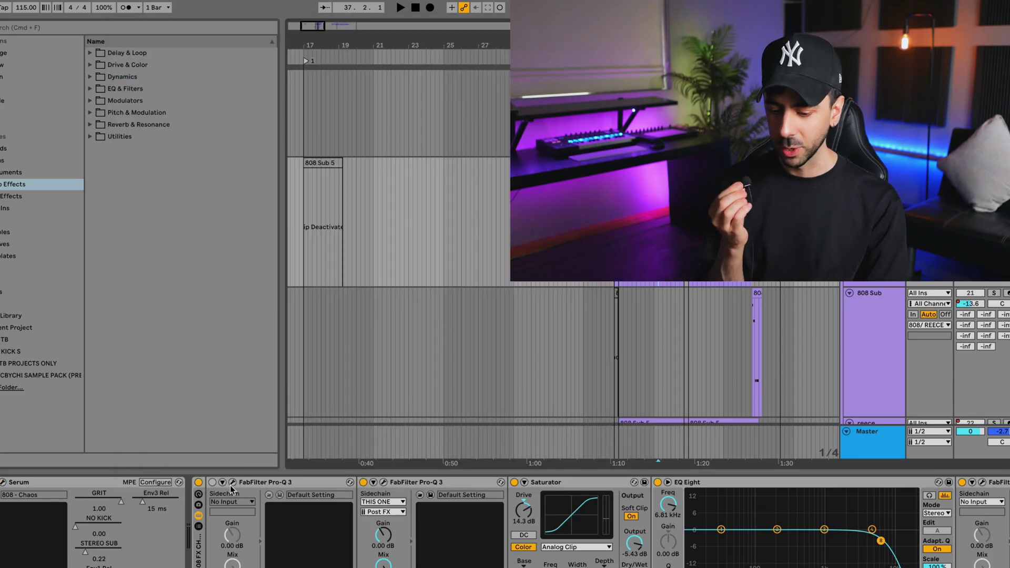
click(421, 495)
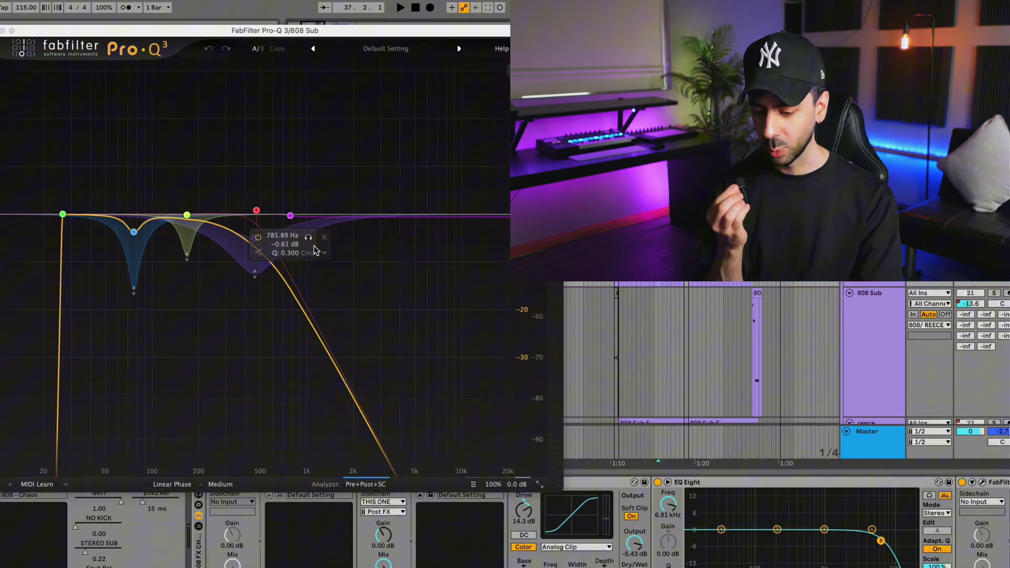
drag(184, 30, 181, 0)
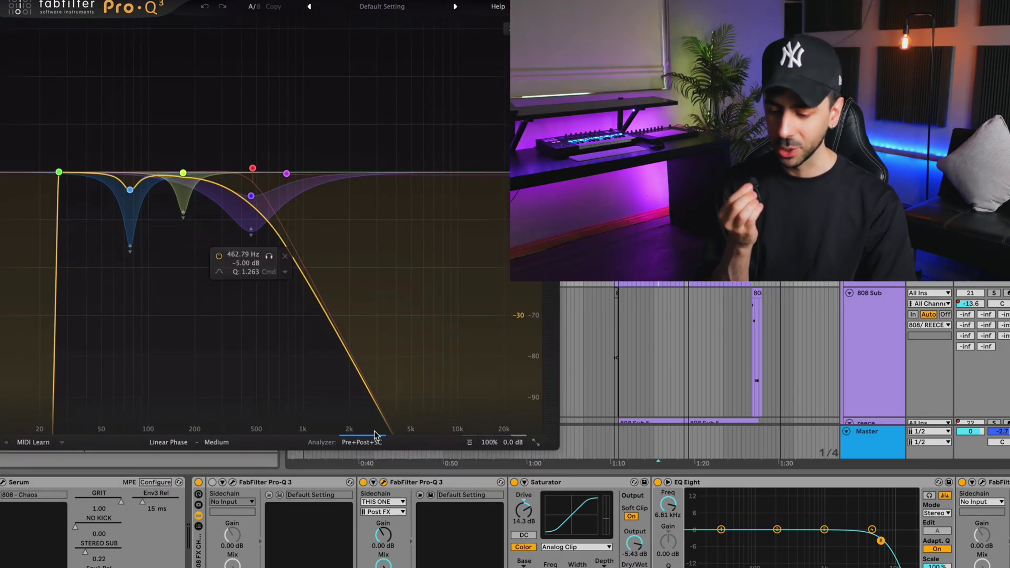
Check that the 808 Sub's Pro-Q 3 is sidechained to THIS ONE, examine its low-frequency dip, and close the EQ
click(376, 503)
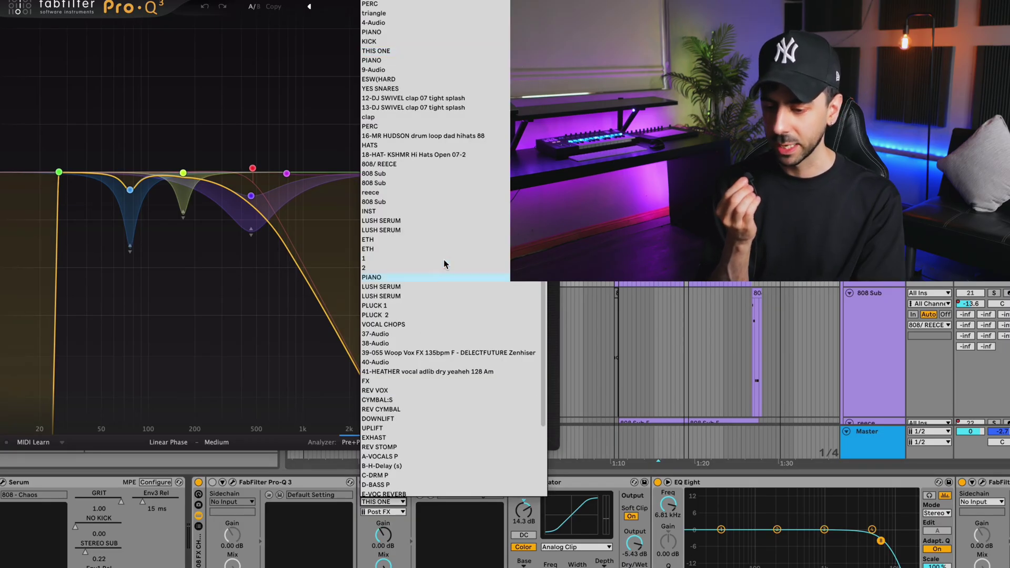
click(406, 57)
mouse_move(125, 252)
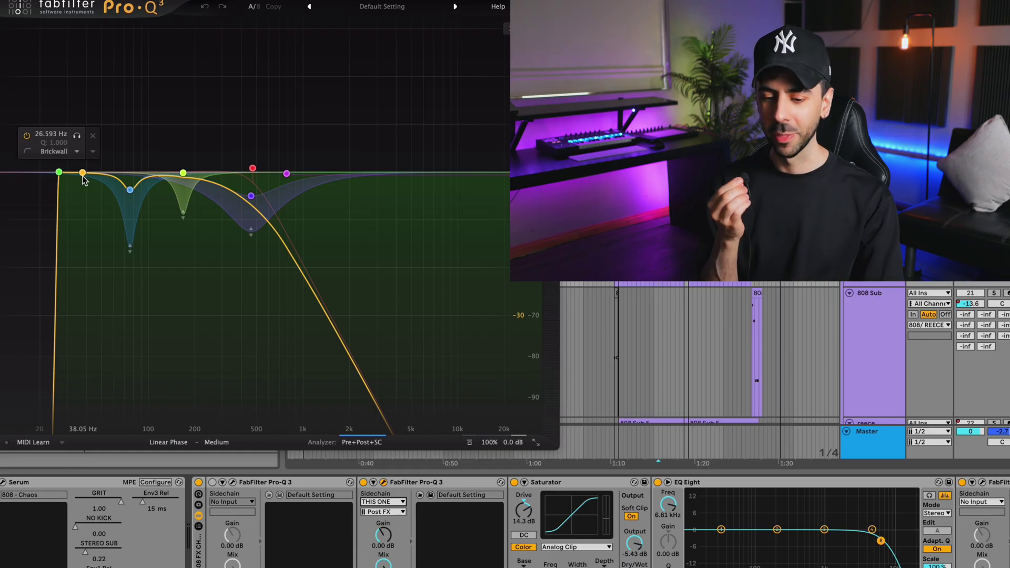
key(super+alt+p)
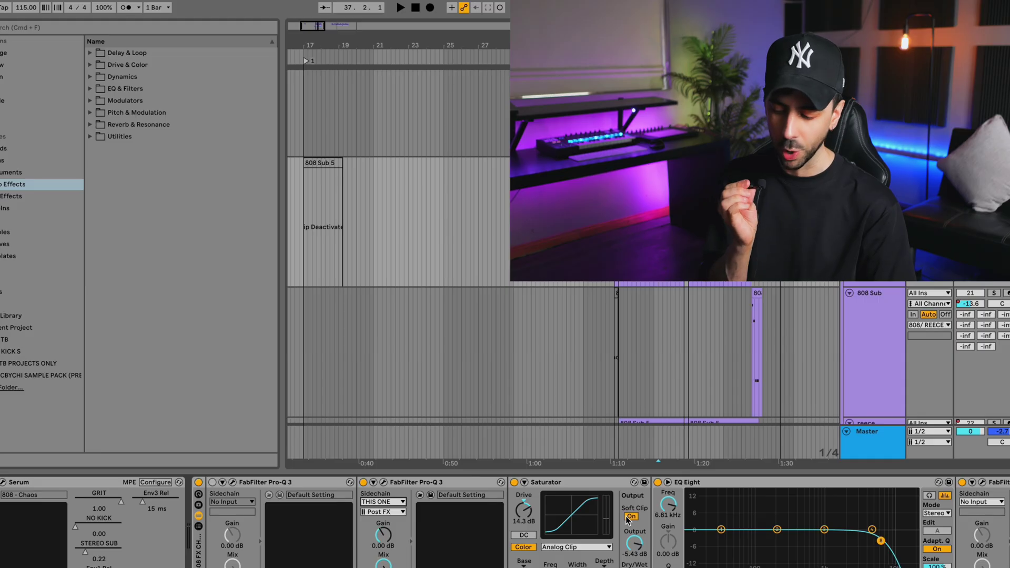
Examine the rest of the 808 Sub chain, including Saturator, EQ Eight, the Pro-MB curve and Limiter
scroll(631, 505, right, 5)
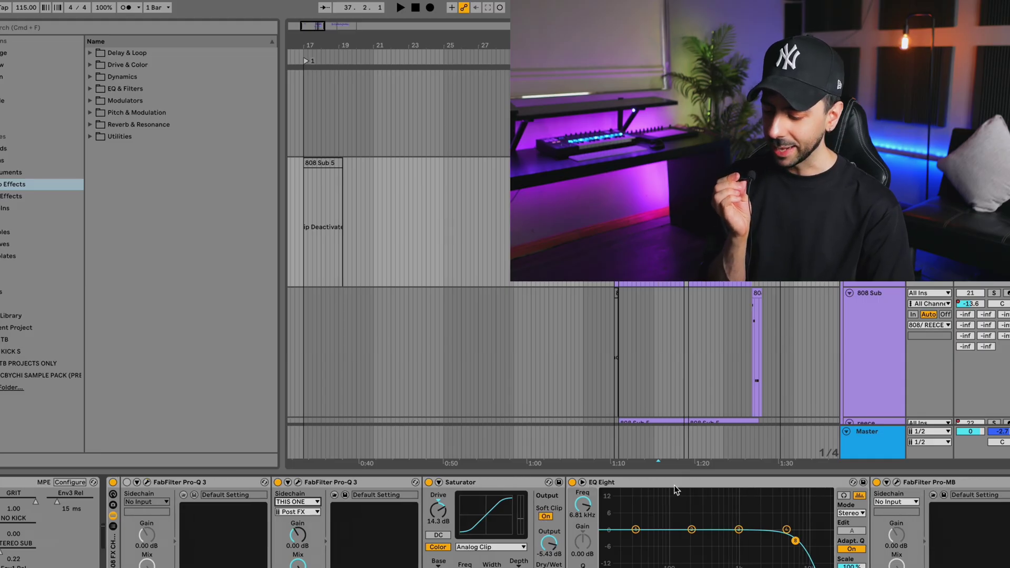
scroll(691, 504, right, 3)
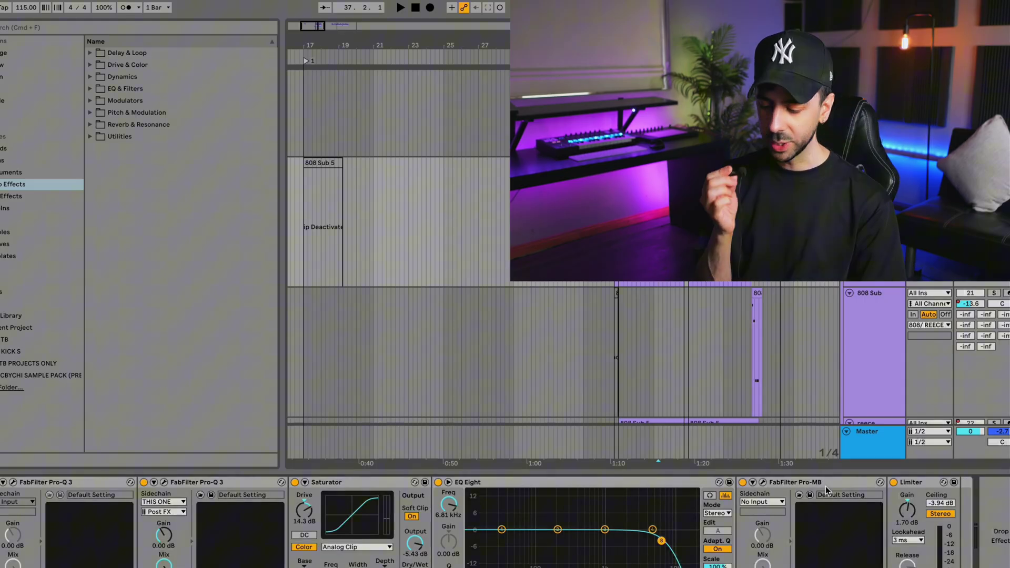
click(762, 484)
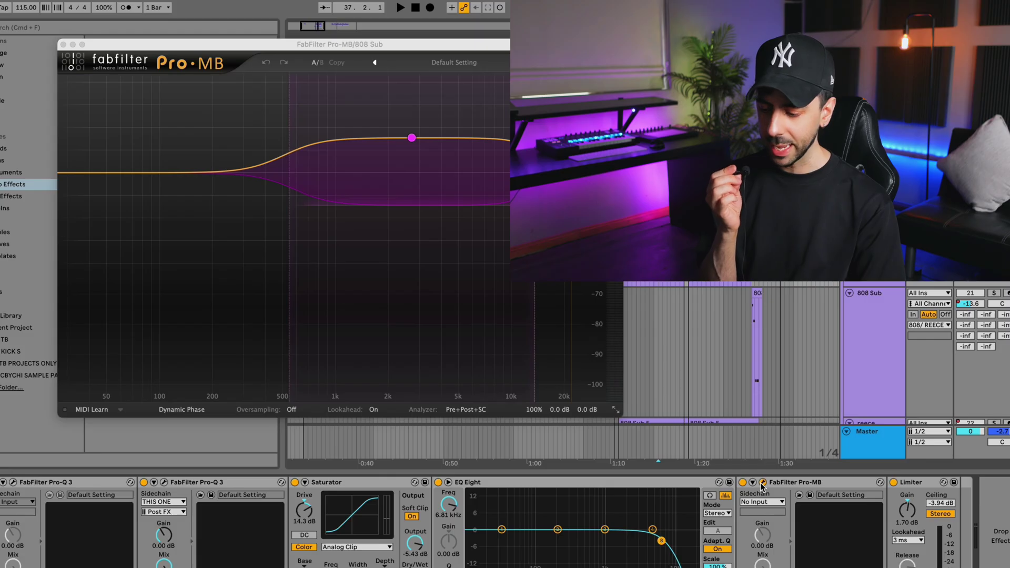
click(896, 514)
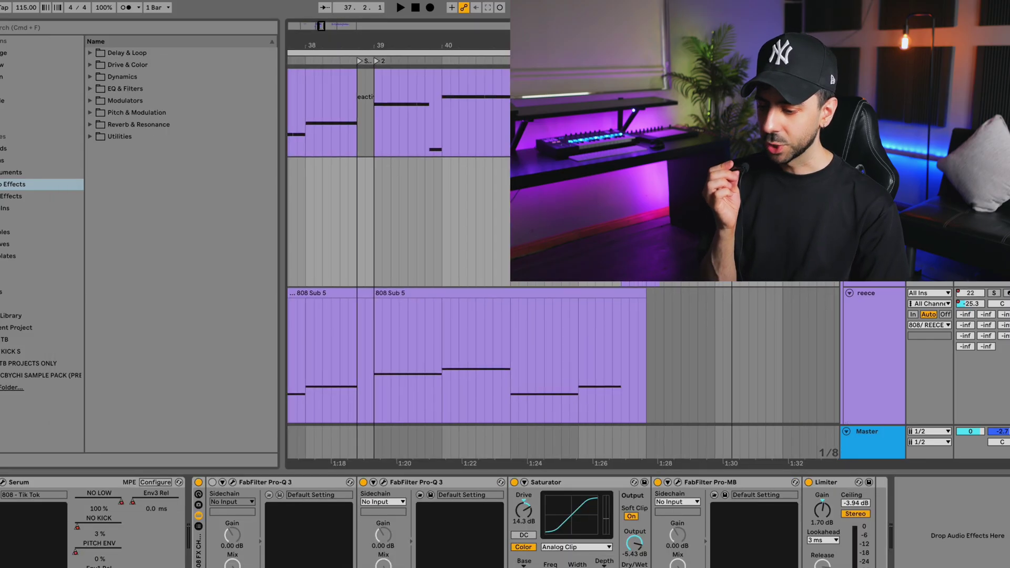
Audition the short 808 Sub clip near bar 42
scroll(563, 246, down, 3)
scroll(564, 246, left, 2)
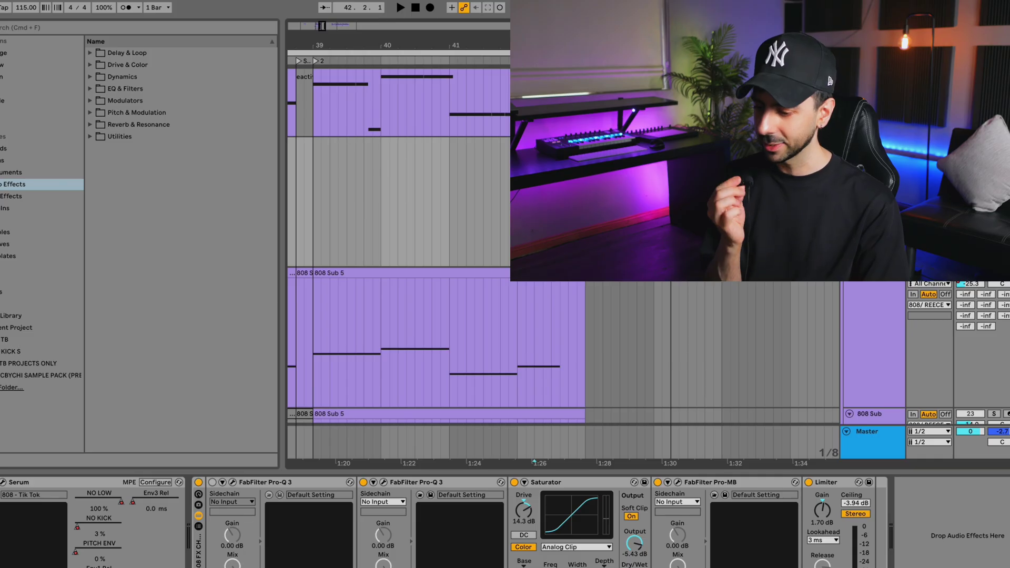
click(534, 462)
key(space)
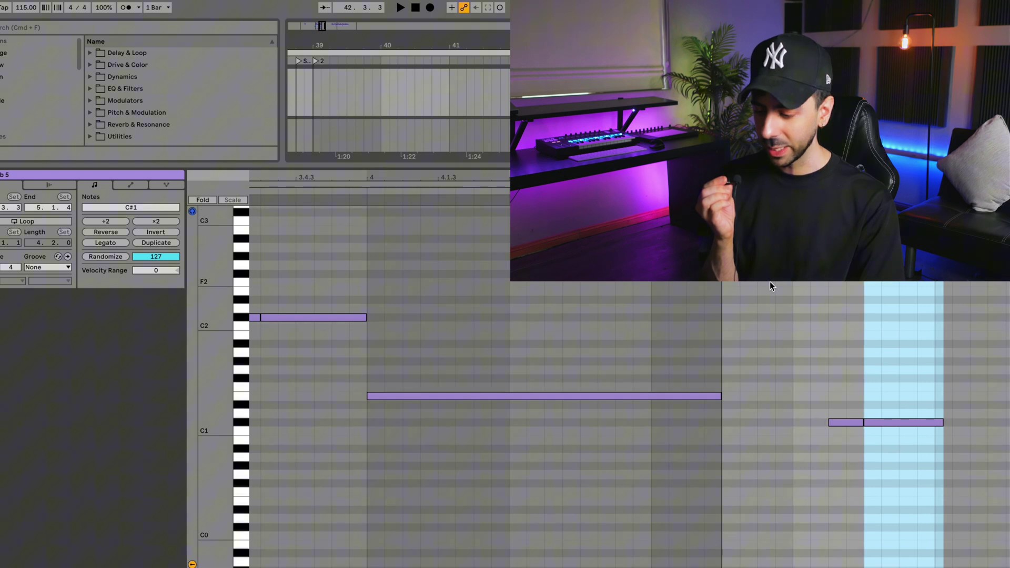
Examine the short 808 Sub clip's notes and show its MIDI Ctrl envelope
scroll(773, 286, up, 2)
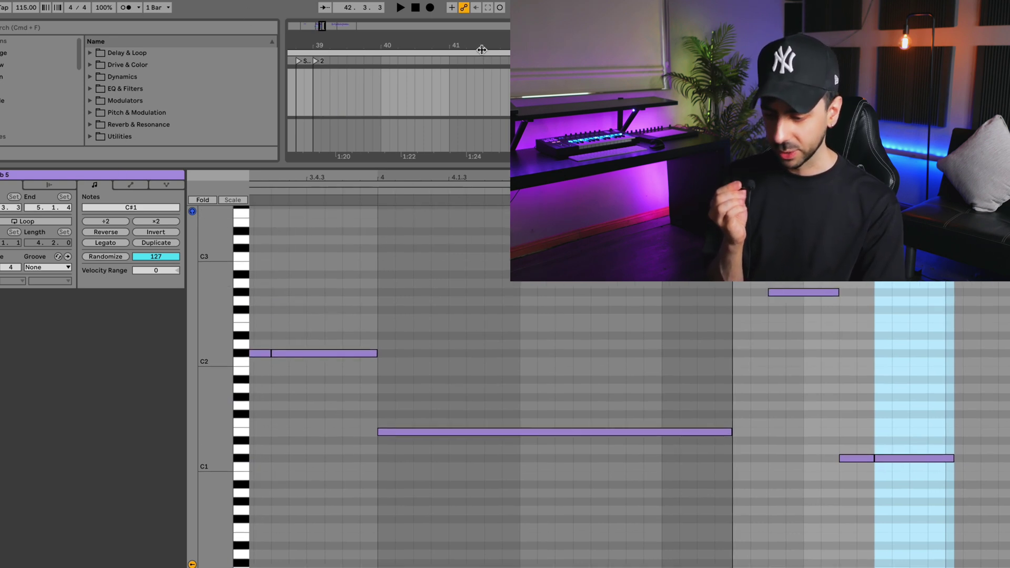
click(125, 183)
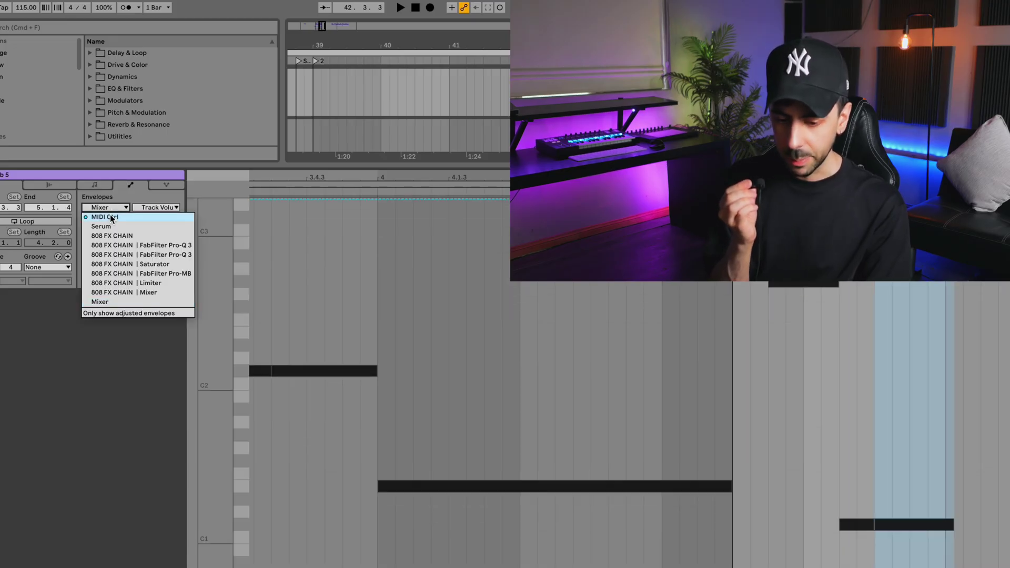
click(112, 218)
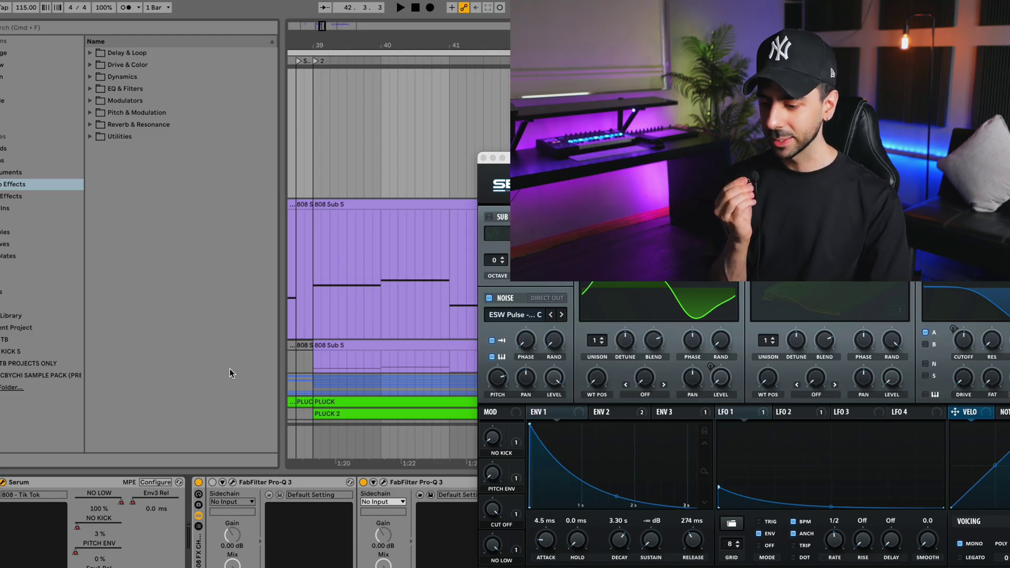
Examine the Serum 808 - Tik Tok patch and its pitch bend range, and close the synth
drag(551, 159, 373, 56)
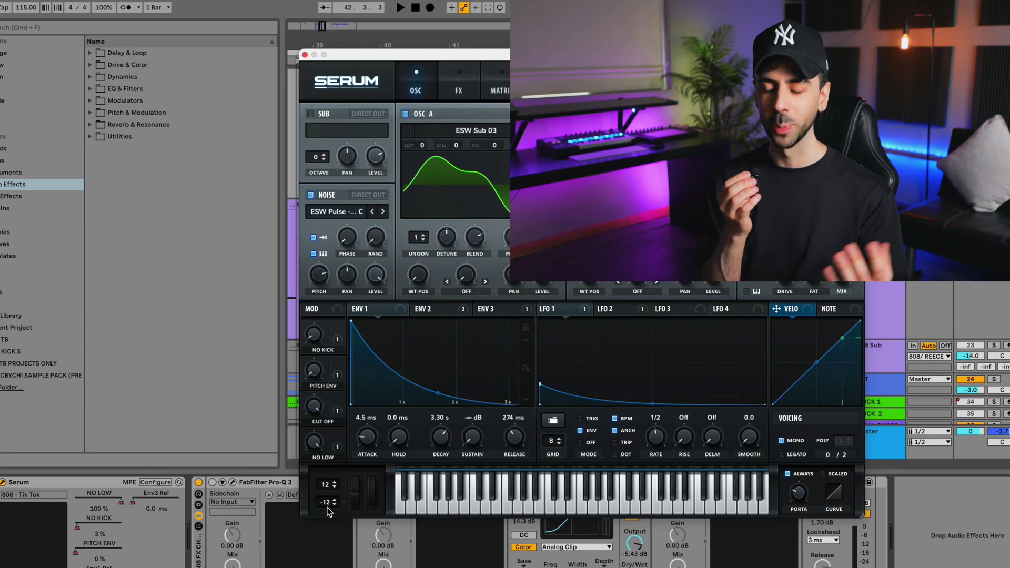
key(super+alt+p)
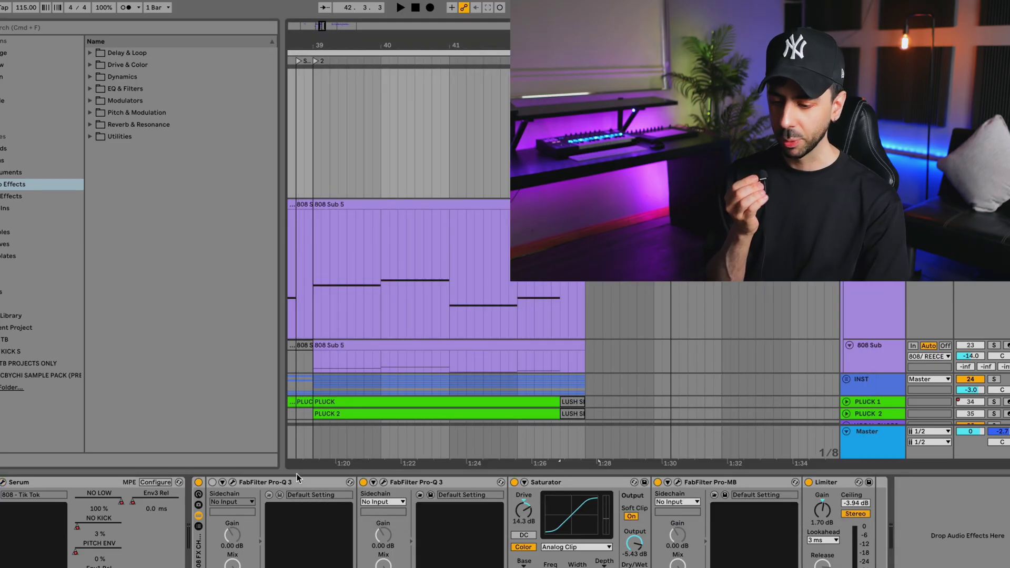
click(4, 483)
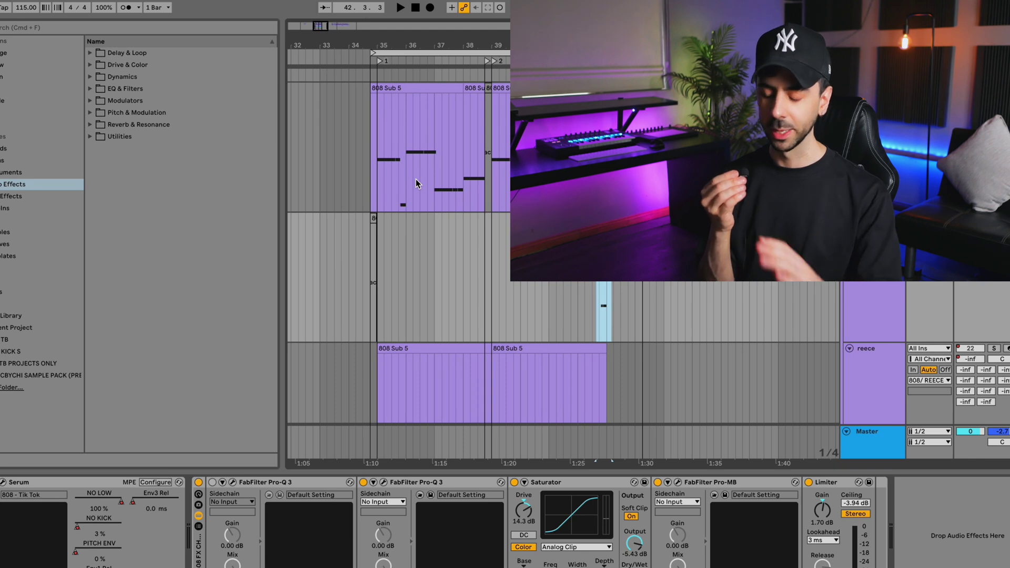
click(3, 483)
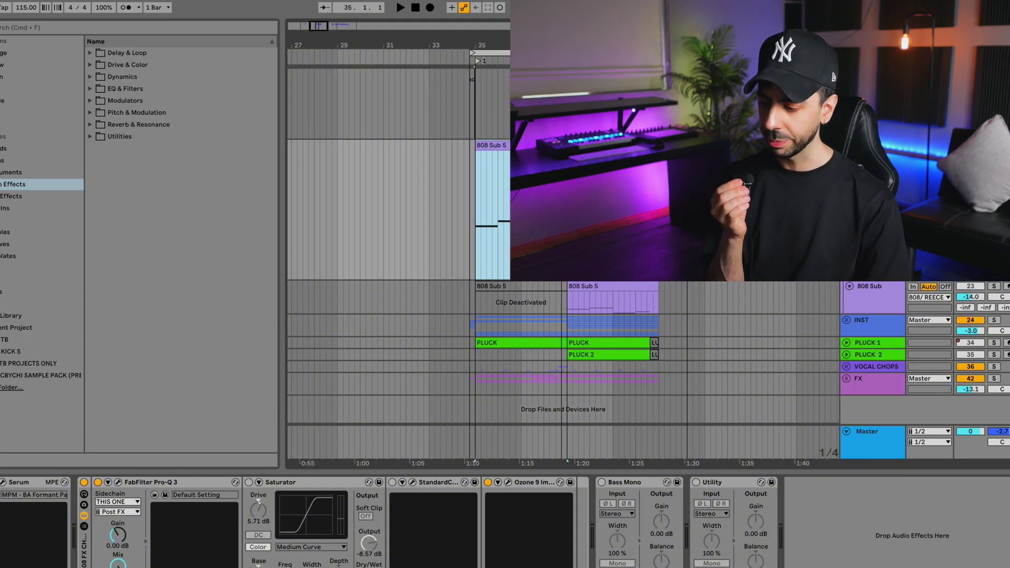
Audition the reece part from bar 35 and examine its sidechained Pro-Q 3 and Ozone 9 Imager
key(space)
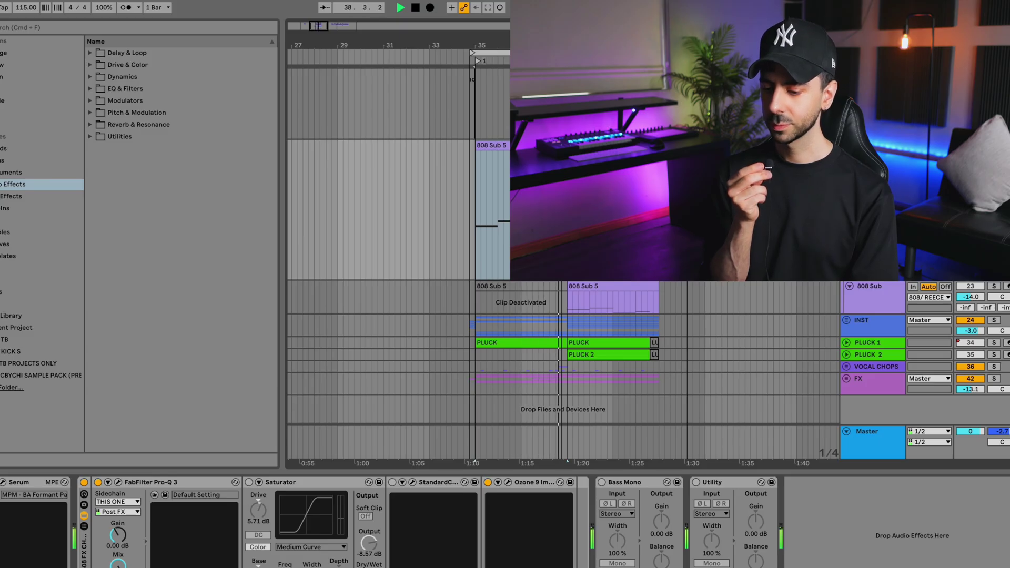
key(space)
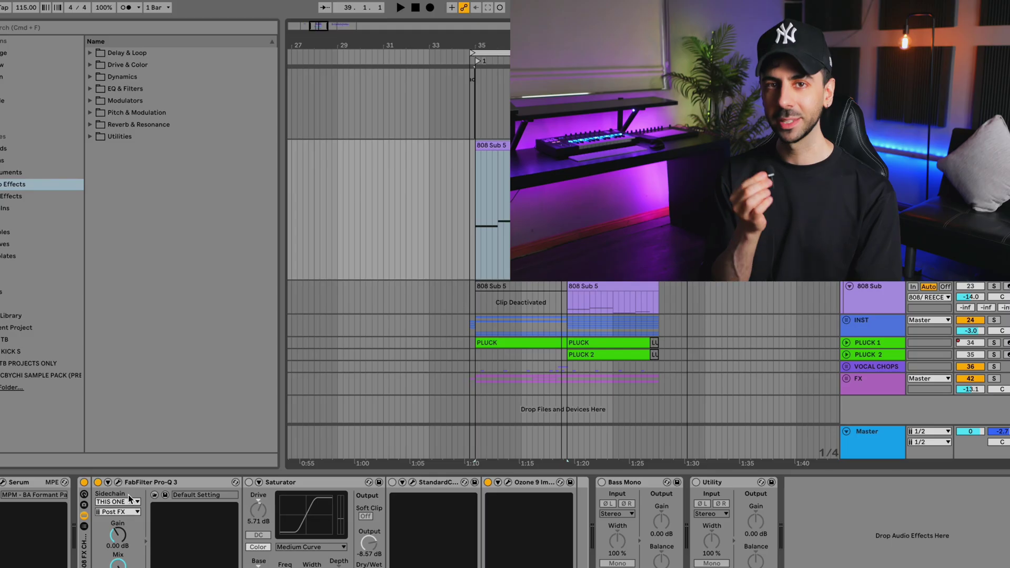
click(118, 482)
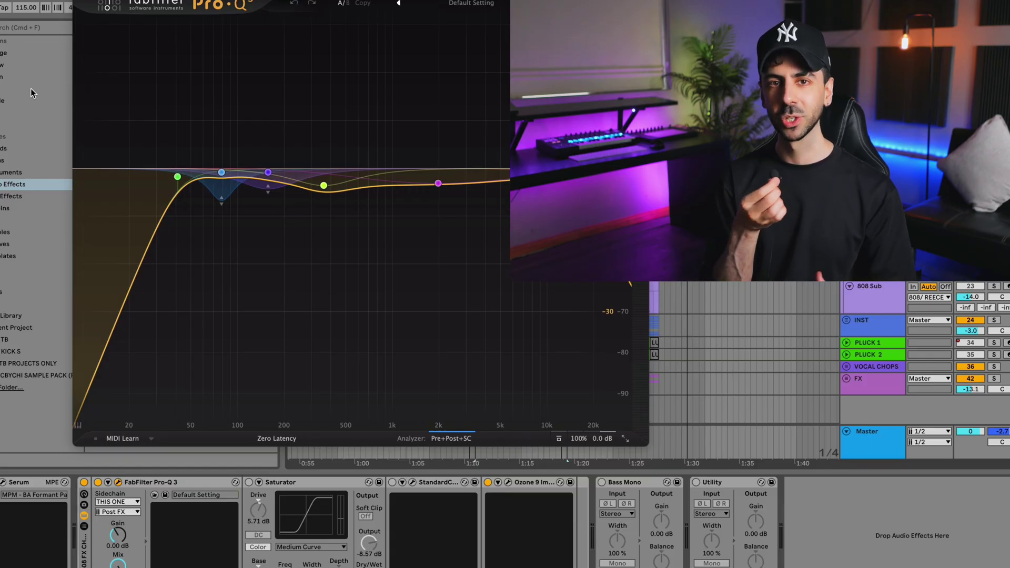
click(508, 482)
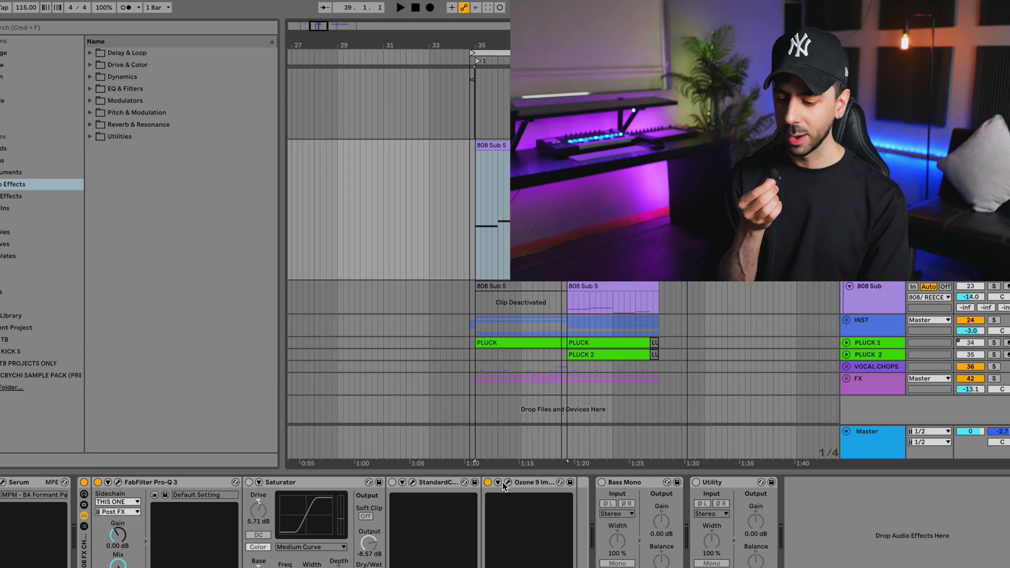
click(506, 482)
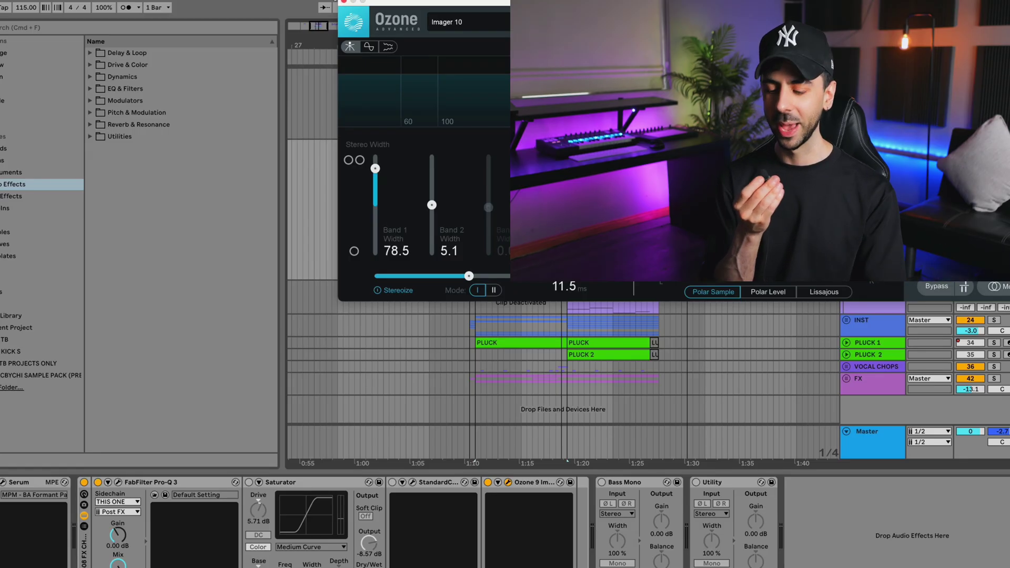
click(344, 2)
Select the 808 Sub clip below the reece track at bar 39 and audition it
click(893, 298)
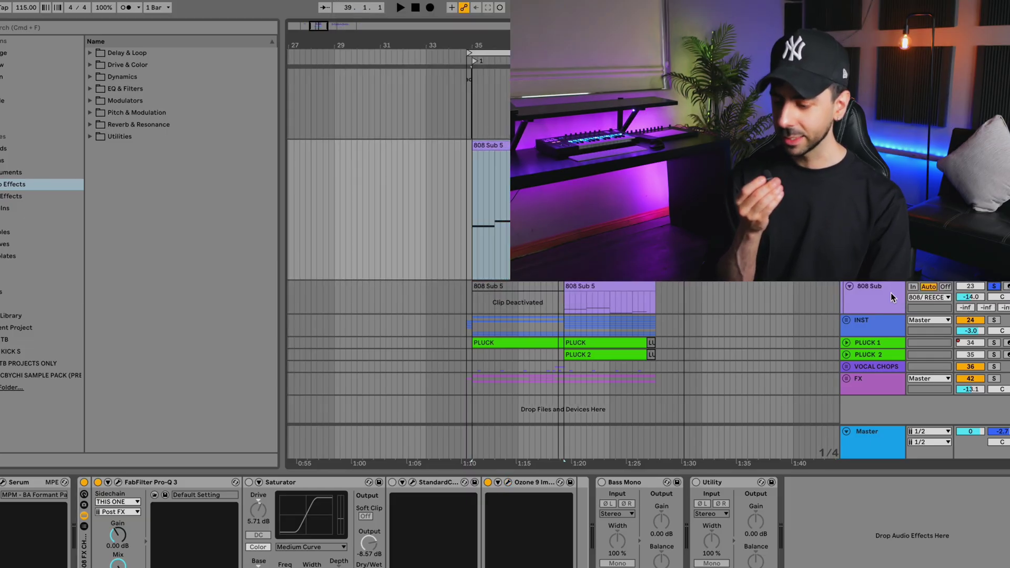
click(573, 286)
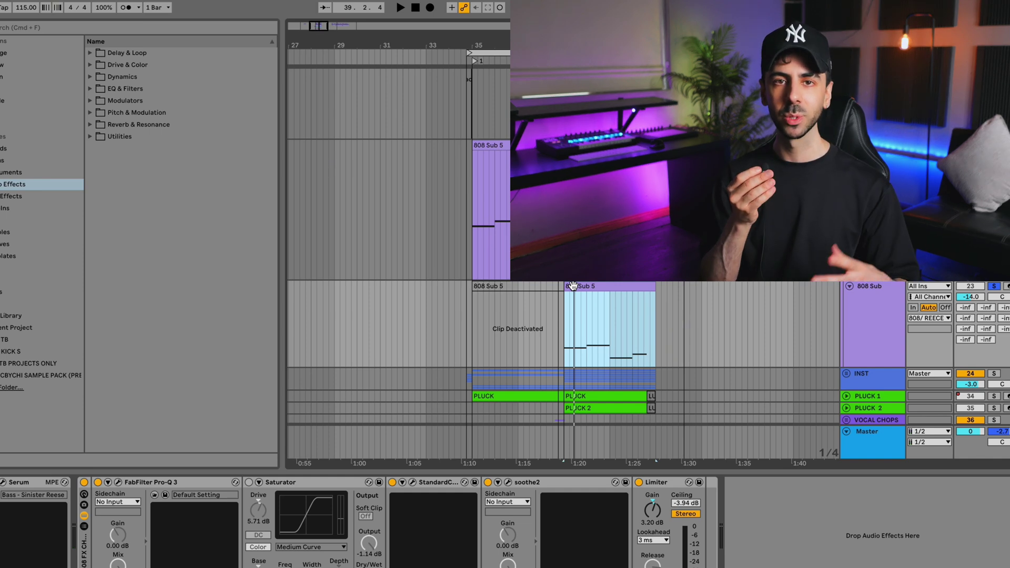
key(space)
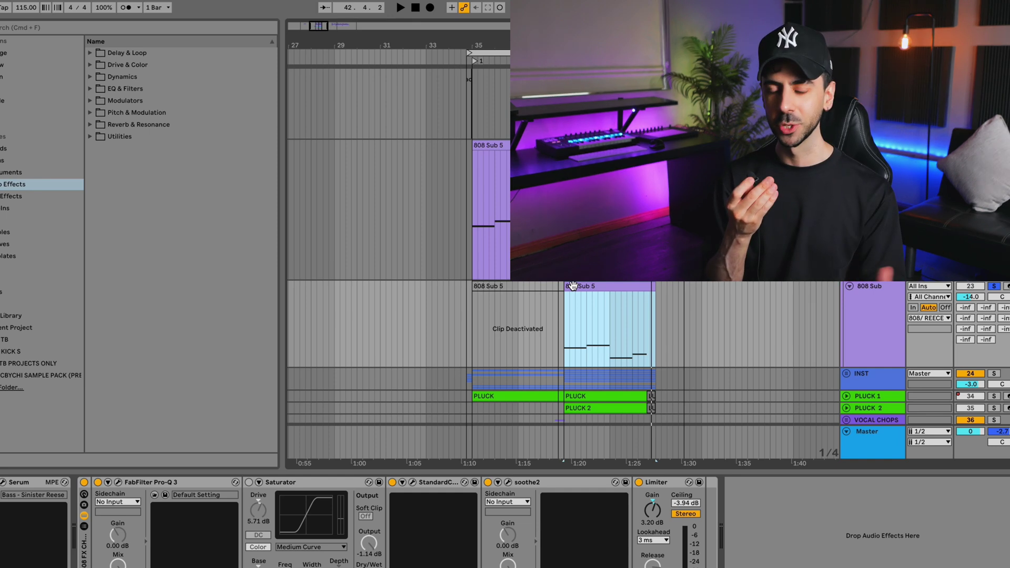
Examine the StandardCLIP and soothe2 settings in the chain with the Sinister Reese Serum patch
click(413, 483)
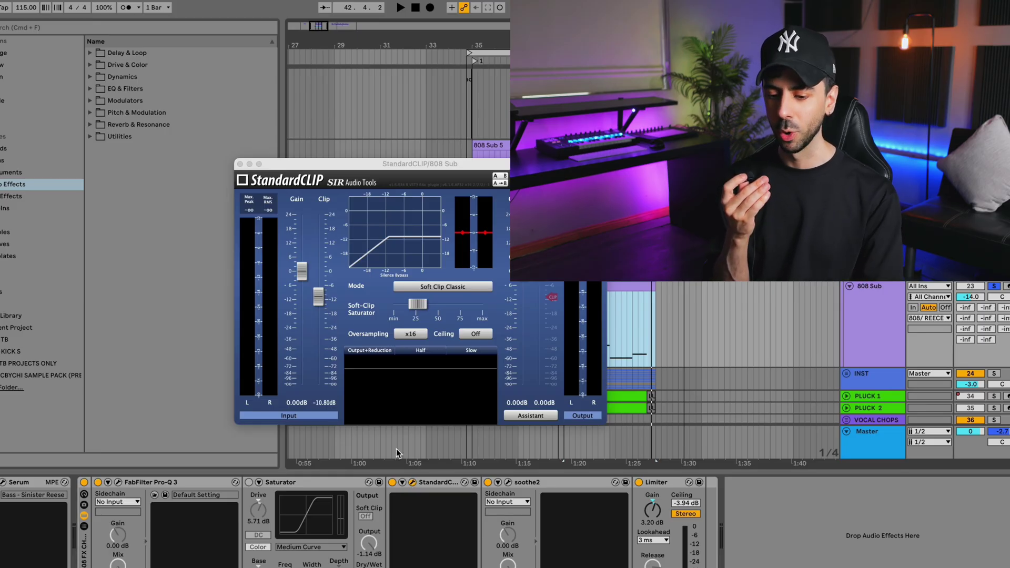
click(509, 483)
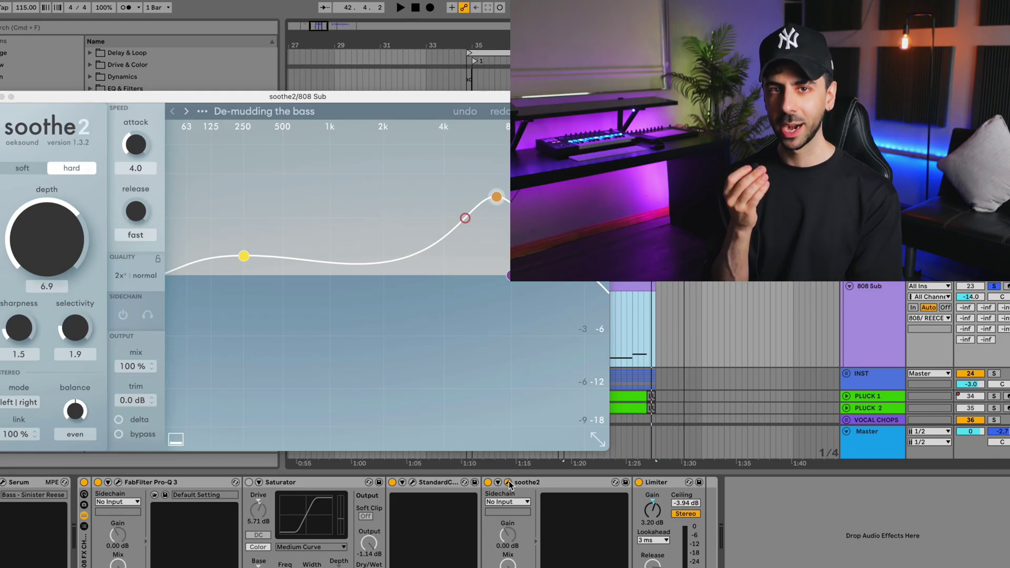
click(509, 483)
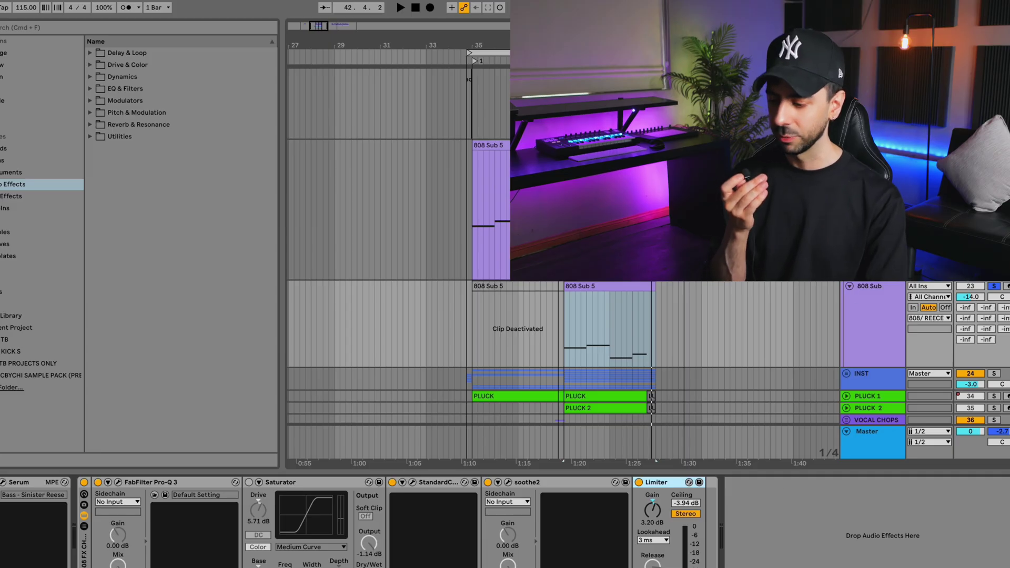
Play the 808/ REECE group and examine the Kickstart 2 ducking curve and its band setting
scroll(564, 246, up, 6)
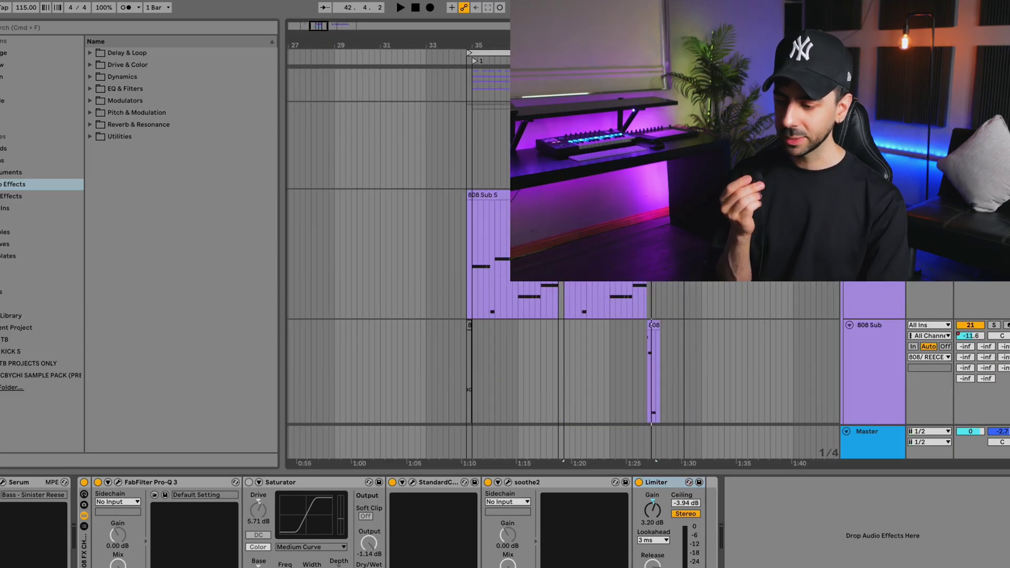
click(507, 352)
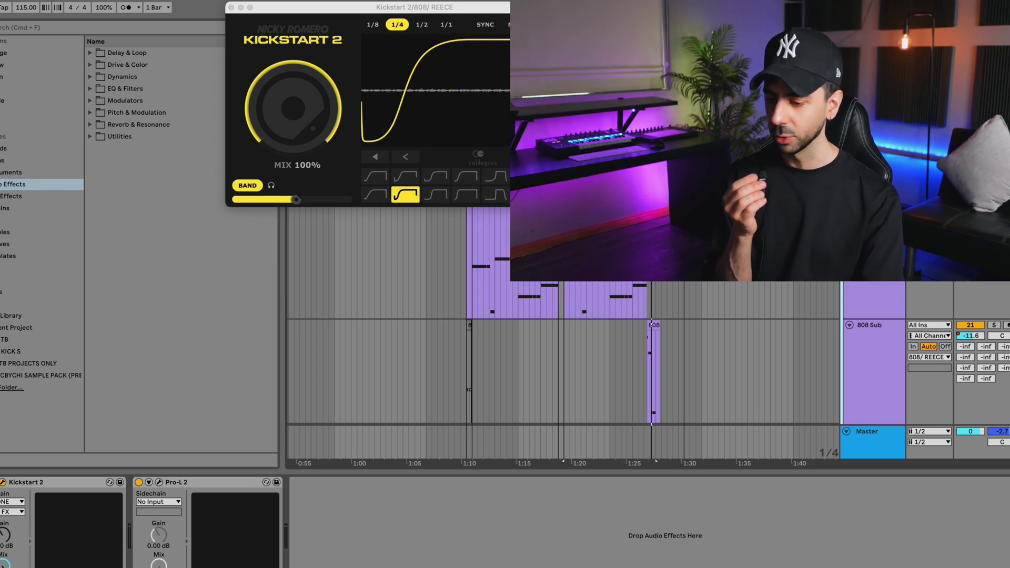
key(space)
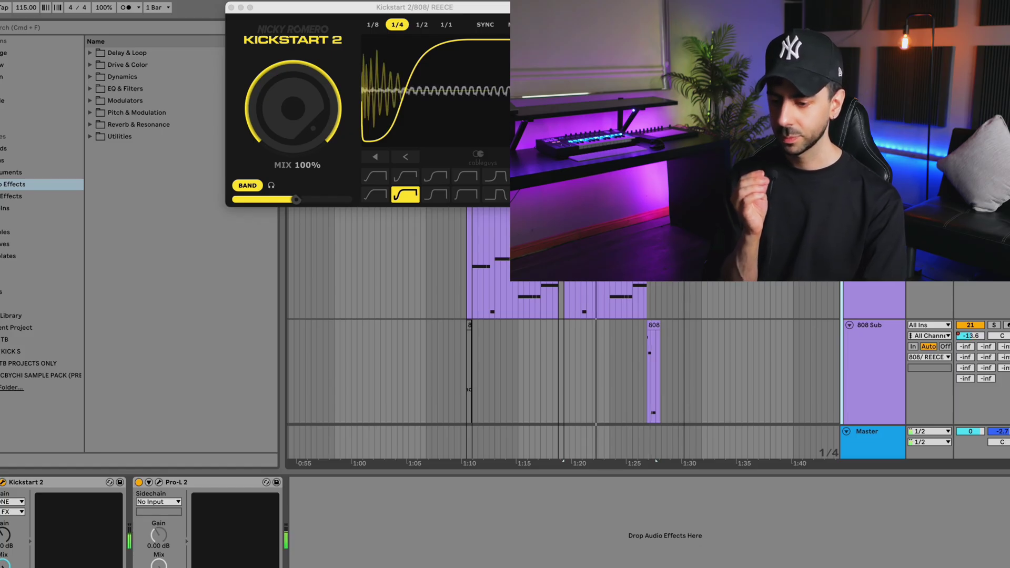
key(space)
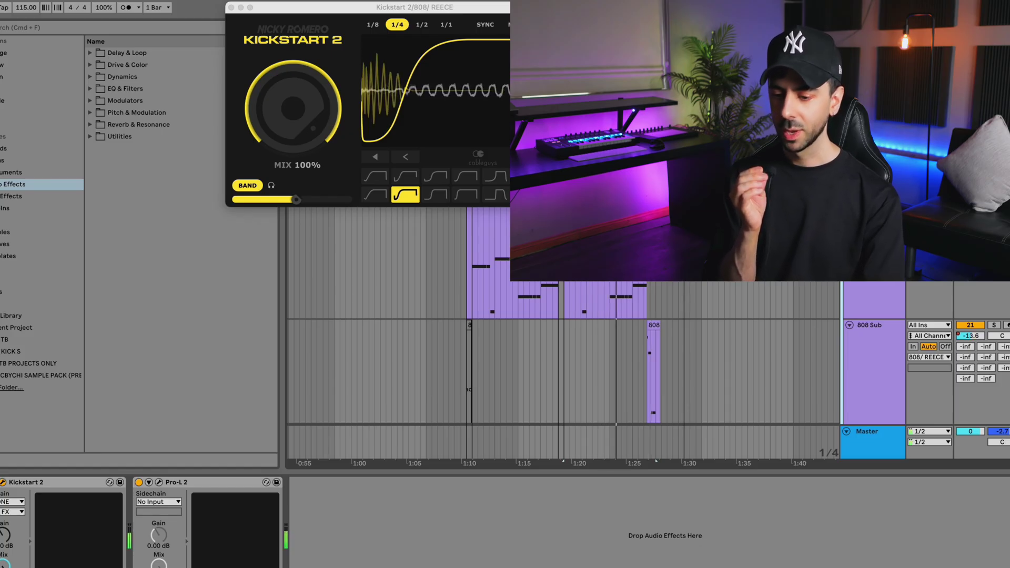
click(381, 92)
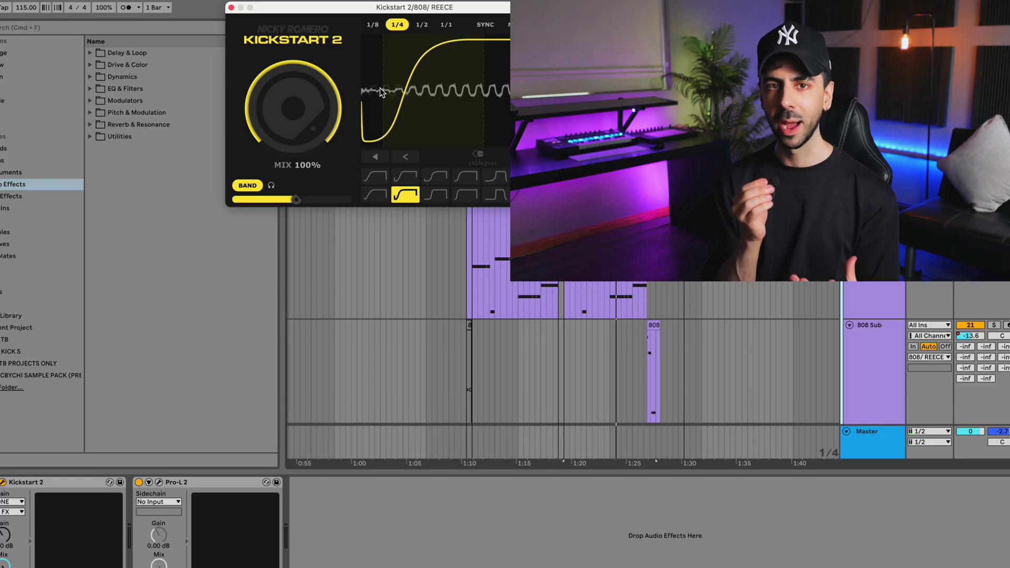
mouse_move(255, 194)
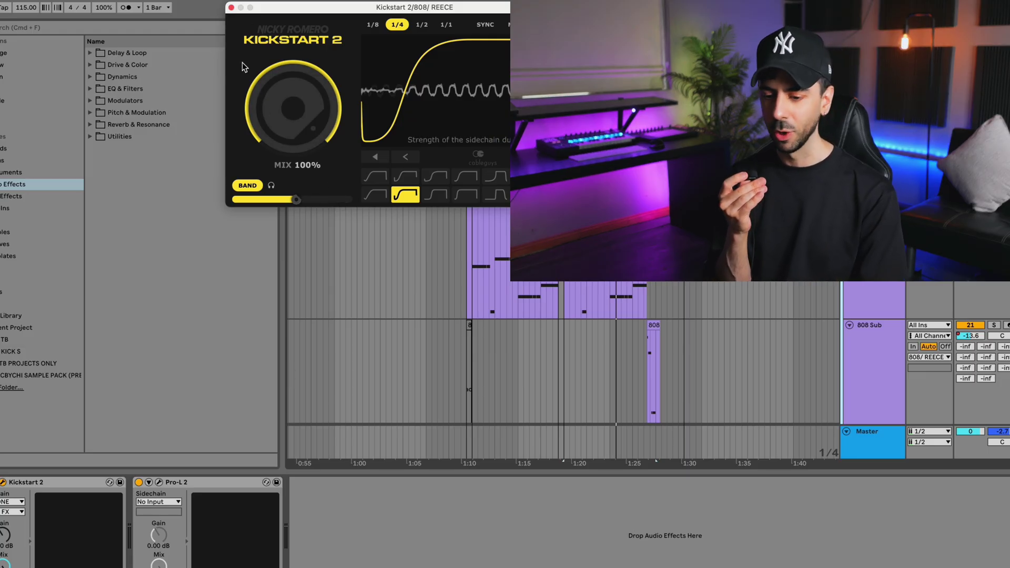
click(231, 7)
Examine the Pro-L 2 limiter on the 808/ REECE group
scroll(563, 252, up, 1)
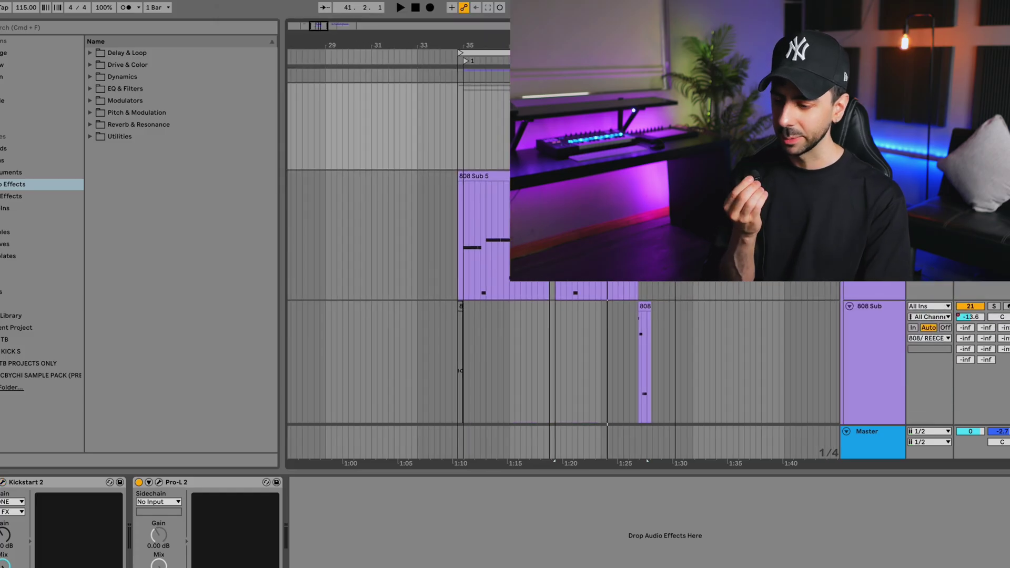
click(159, 482)
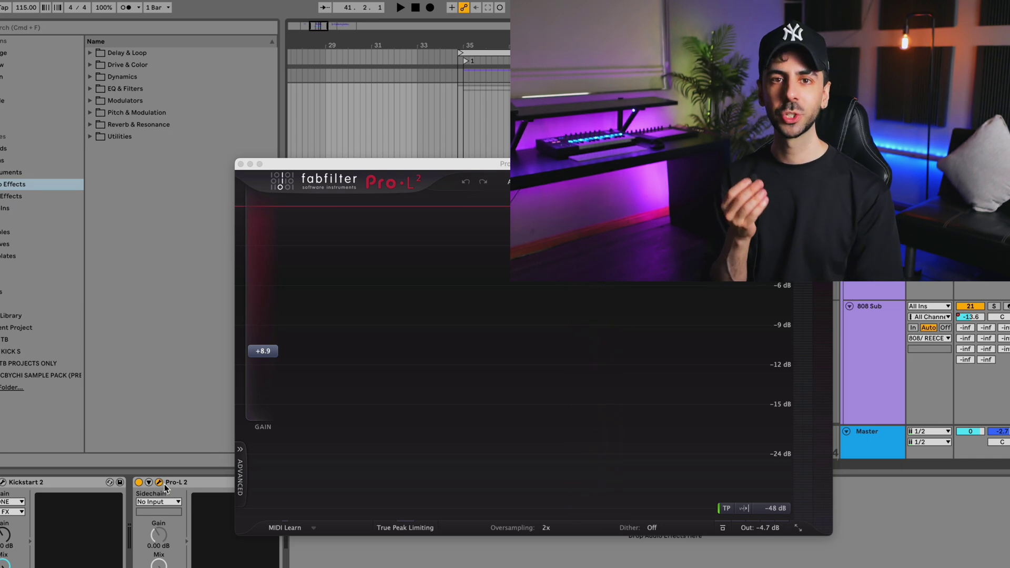
Close the Pro-L 2 limiter window and select the PIANO 3 track with the JUNO-106 chain
click(159, 482)
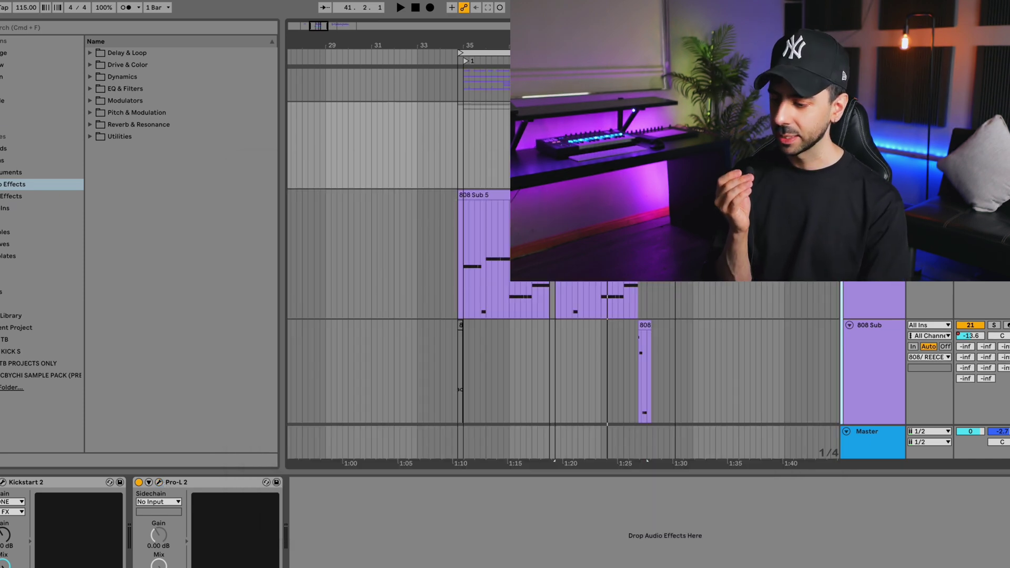
click(1009, 413)
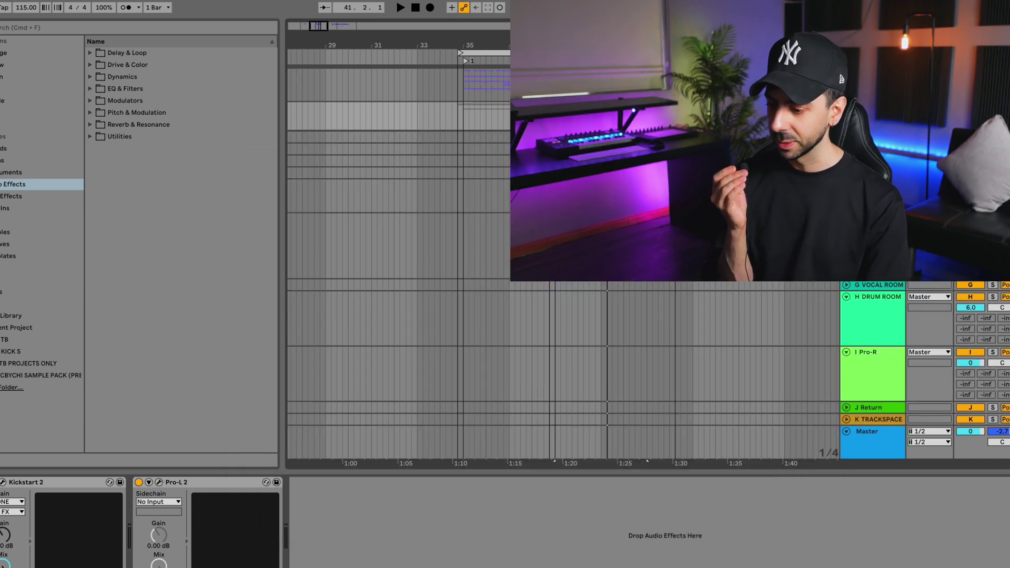
click(873, 149)
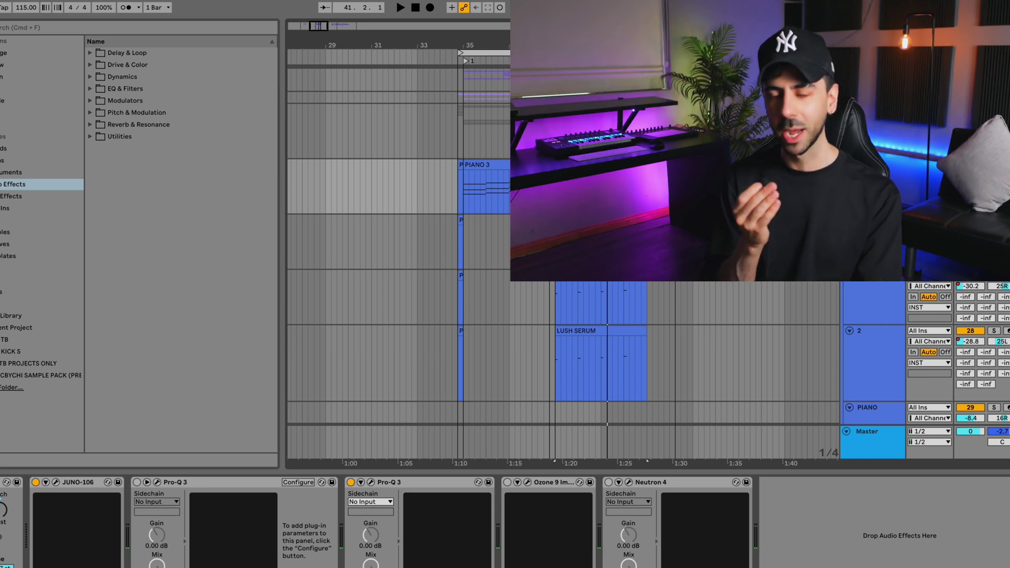
Play the PIANO 3 layer and examine the JUNO-106 preset it uses
key(0)
key(space)
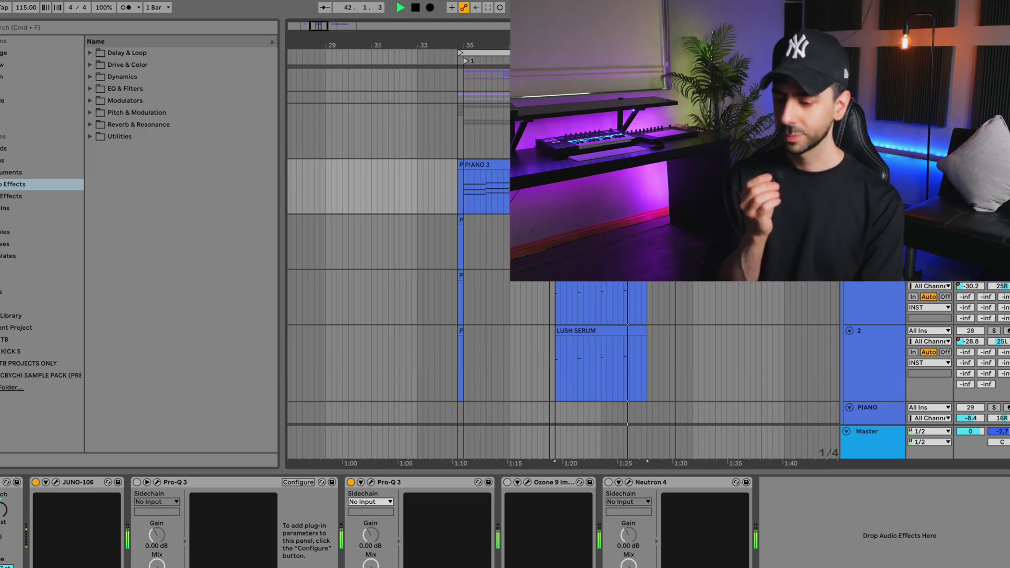
key(space)
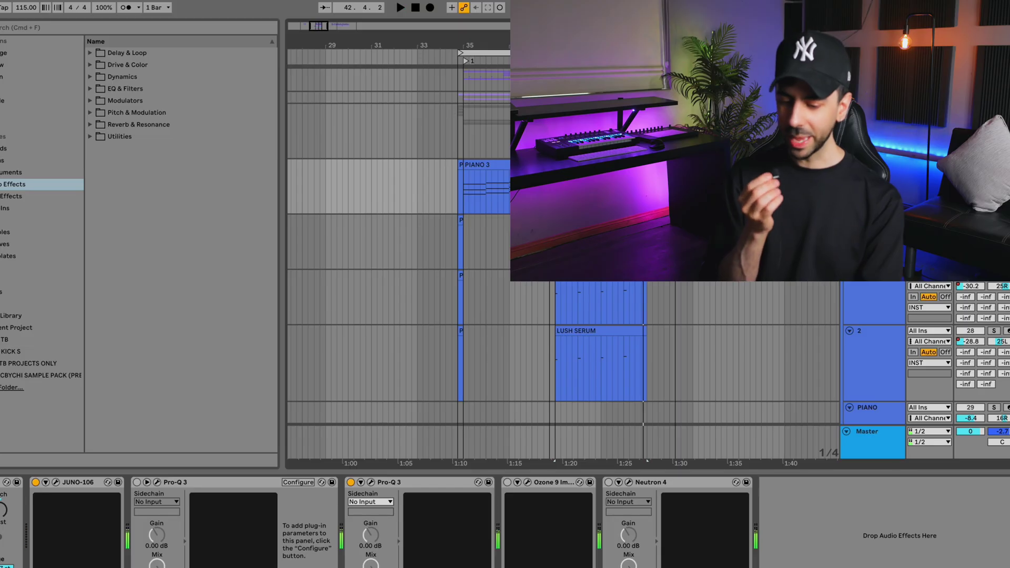
click(55, 483)
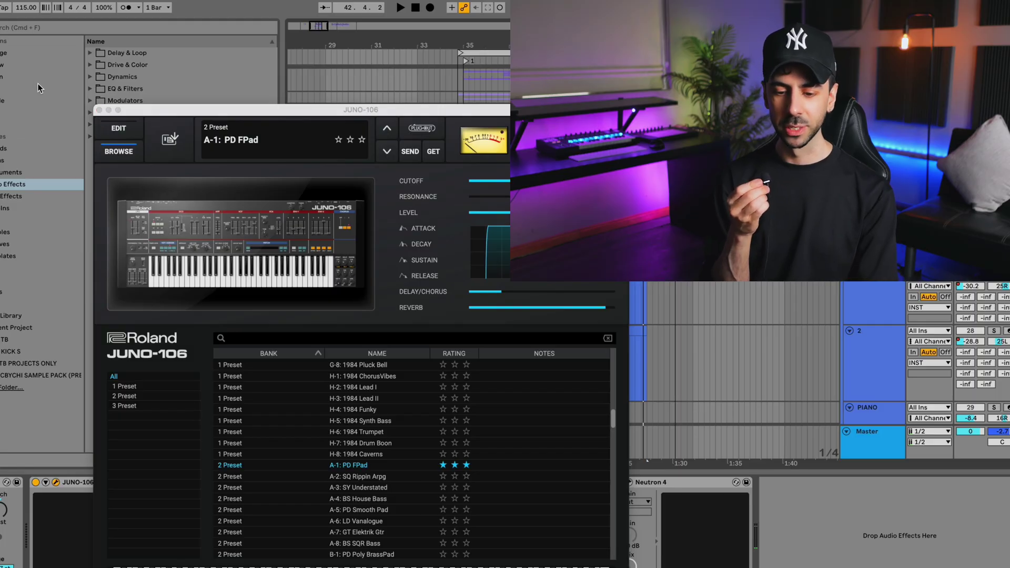
click(100, 111)
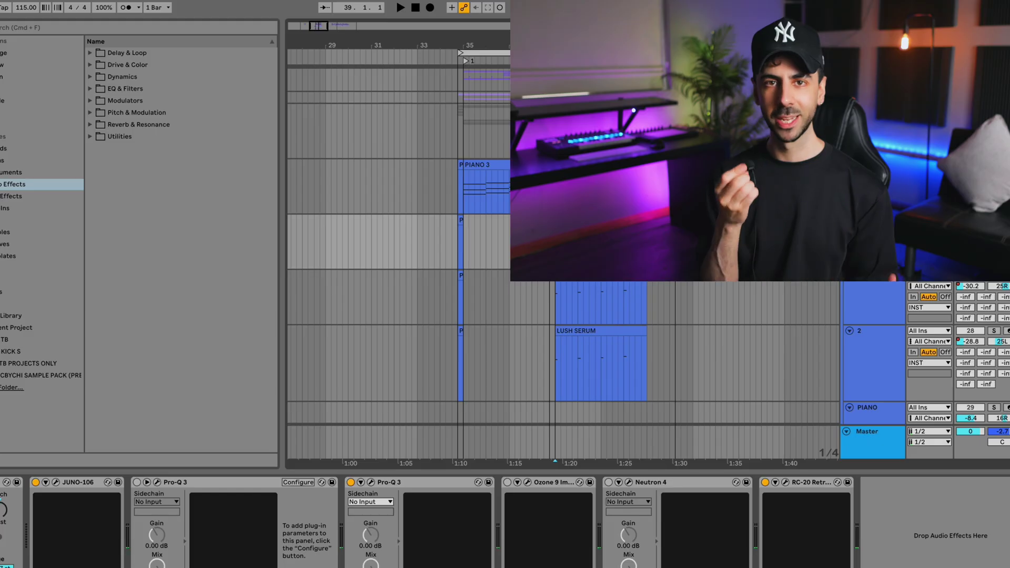
Audition the JUNO-106 layer with the RC-20 effect below PIANO 3 from bar 39, and solo track 2
click(526, 242)
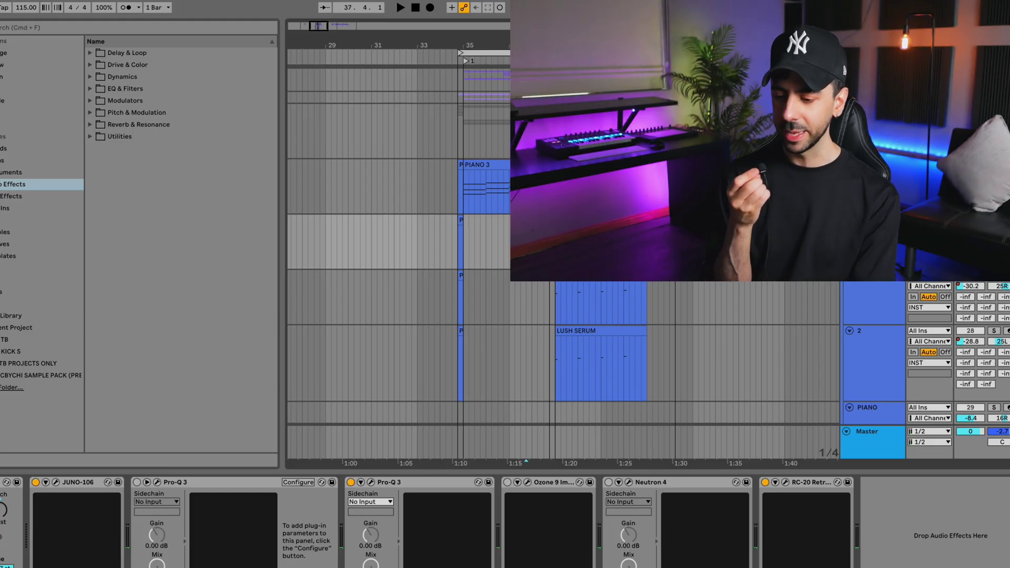
key(space)
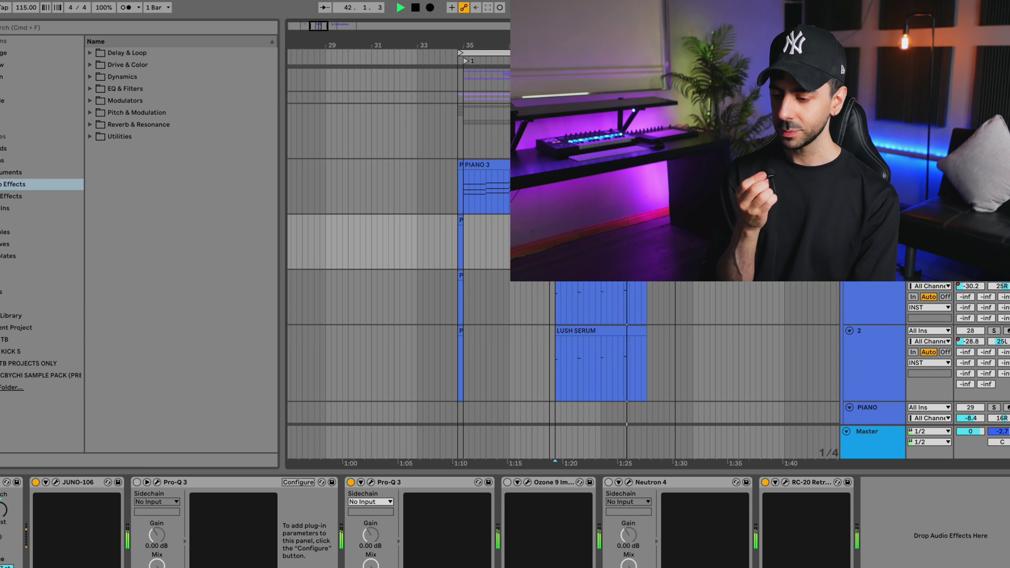
key(space)
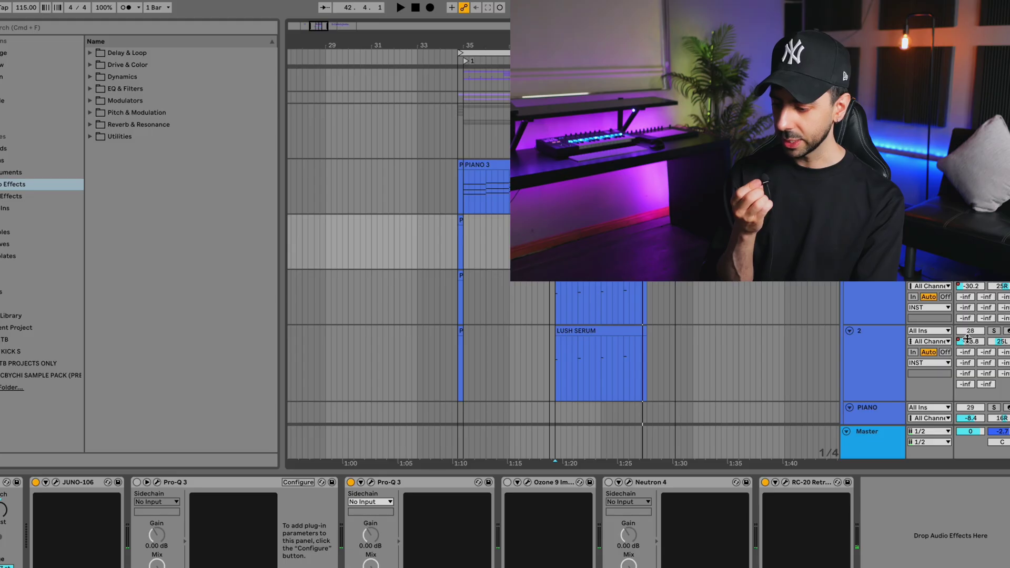
click(994, 331)
key(space)
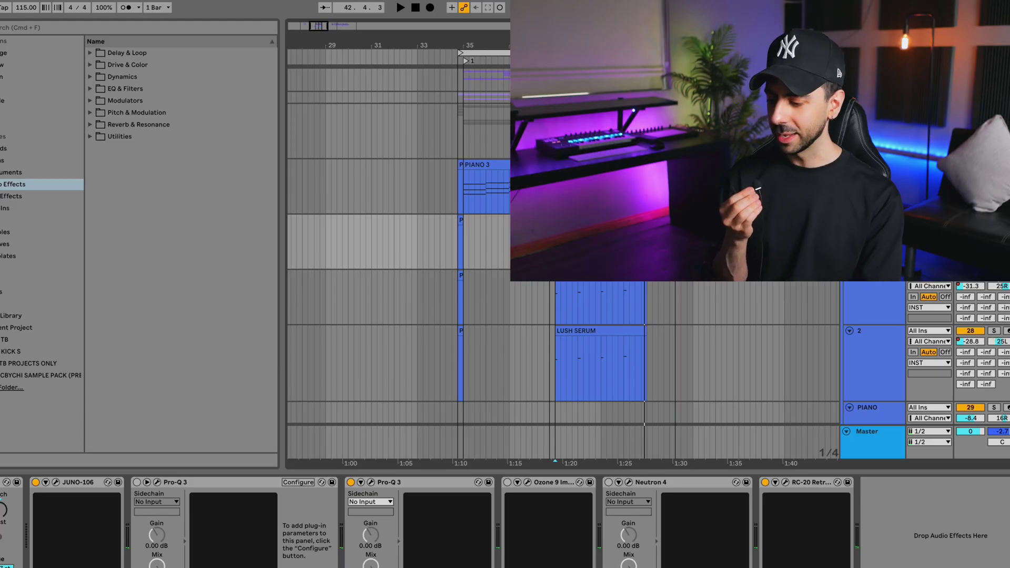
Select the Serum layer above track 2 and examine its Abmient Saws patch during playback
click(869, 293)
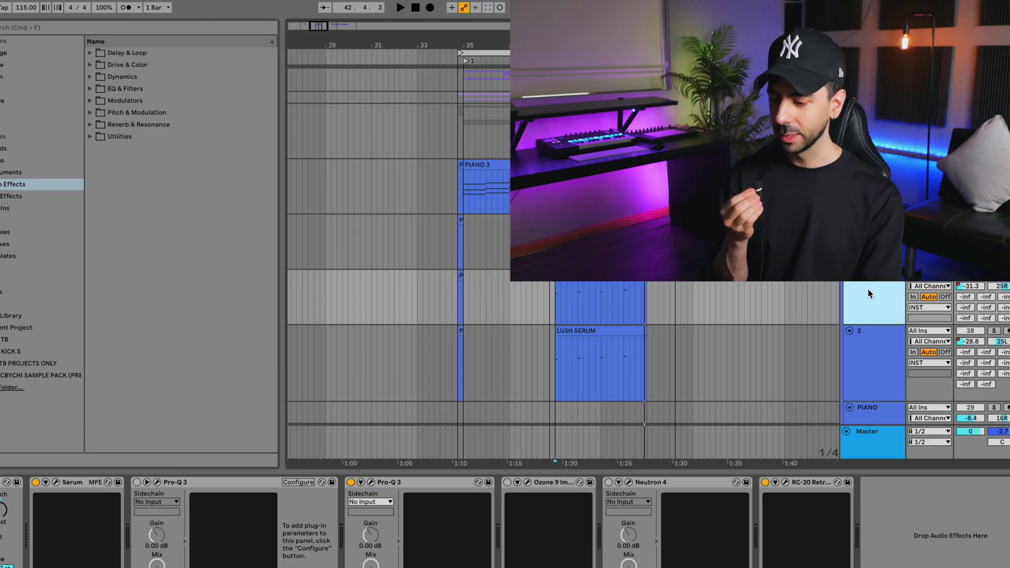
click(55, 483)
key(space)
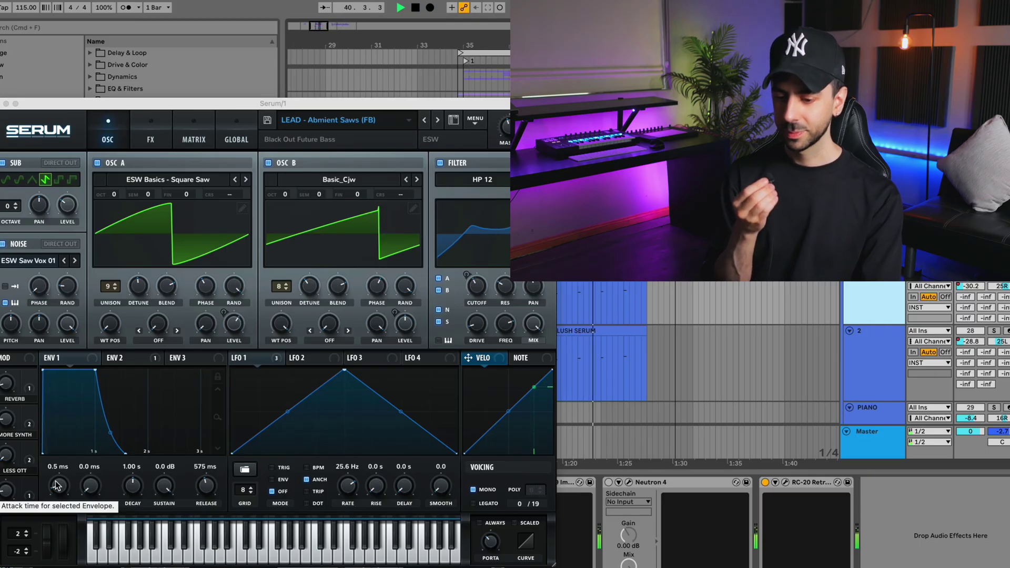
key(space)
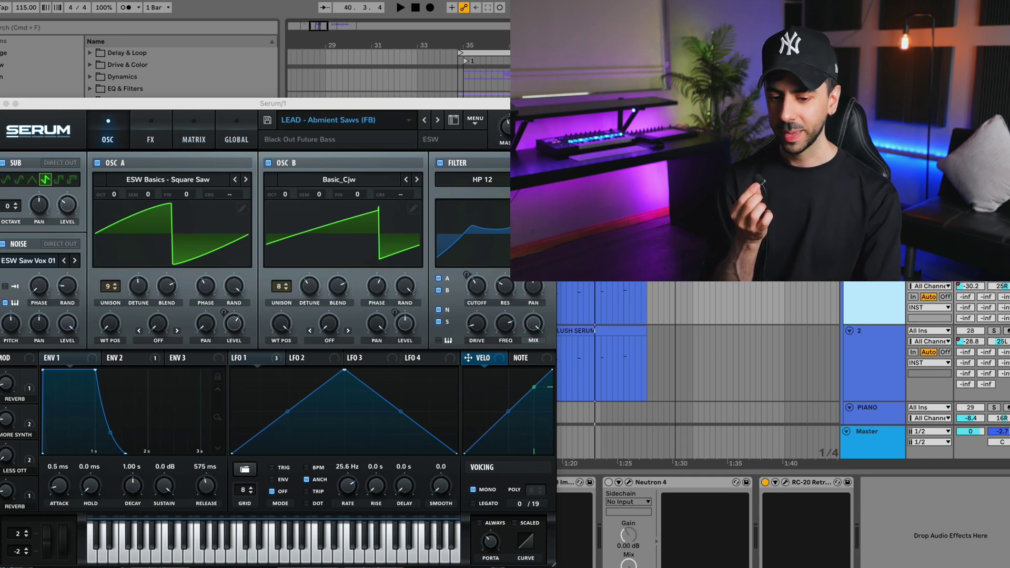
click(0, 104)
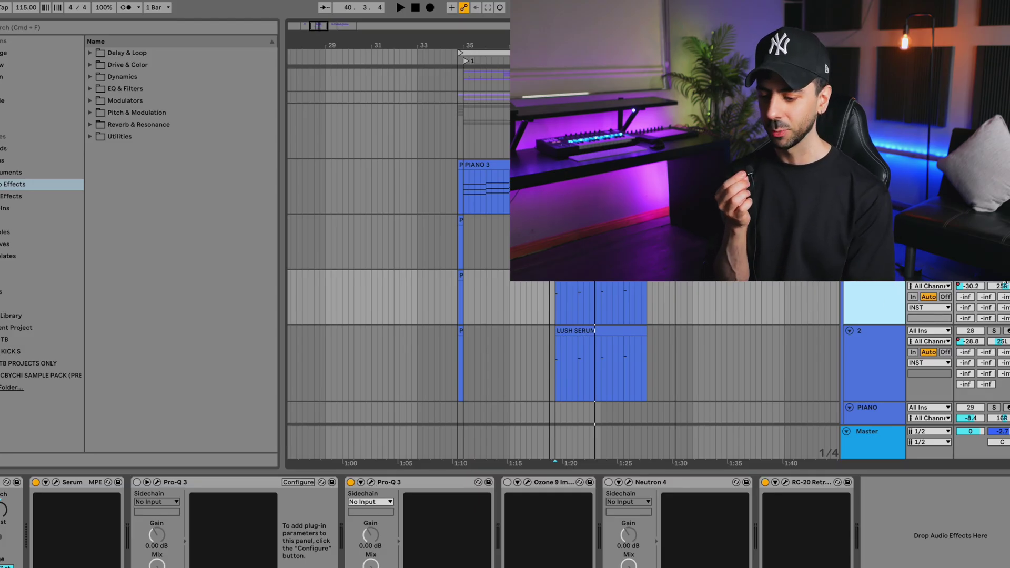
Select track 2, the Serum layer panned 25L, and audition it from bar 39
scroll(947, 327, down, 3)
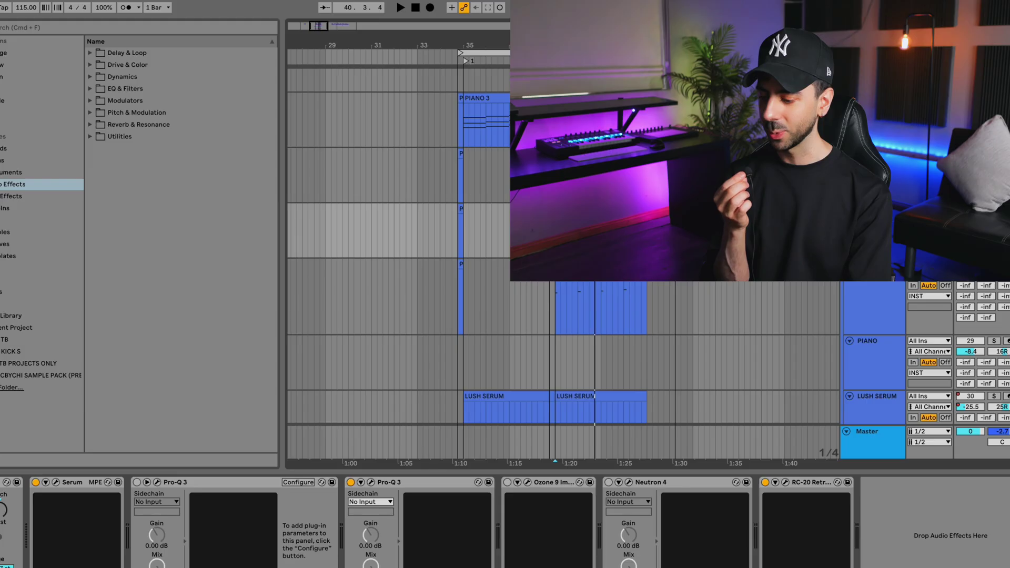
click(891, 282)
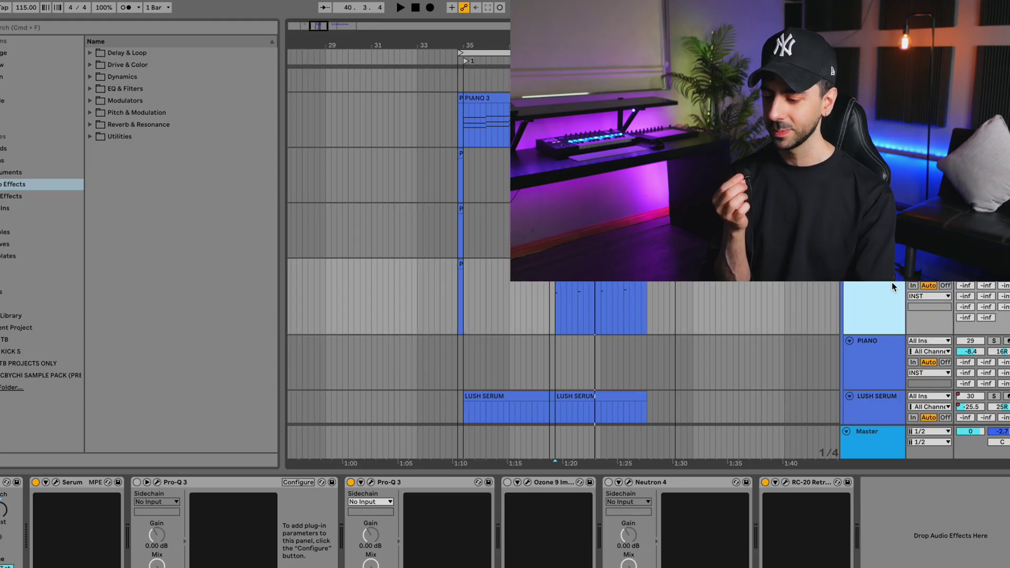
key(space)
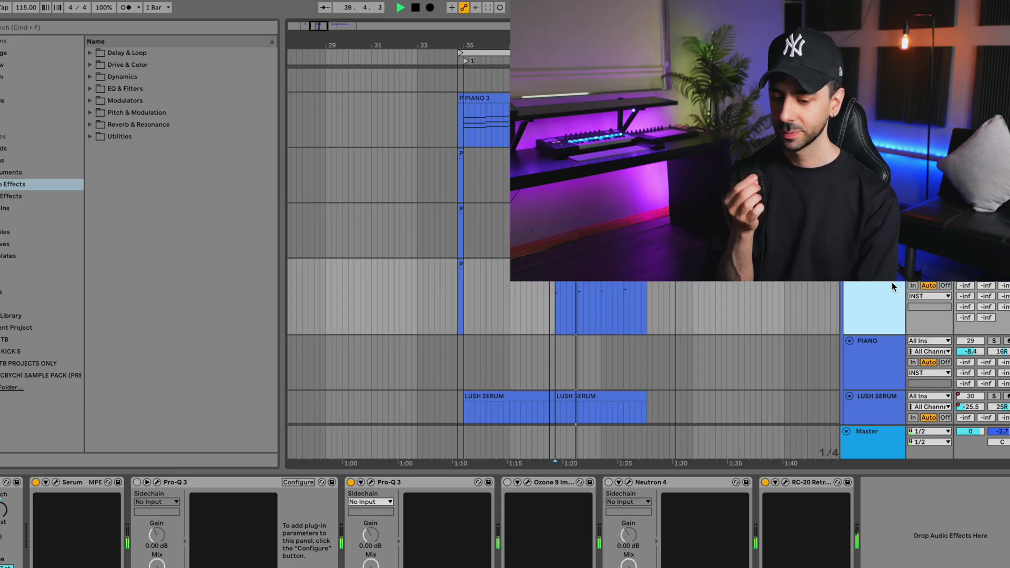
key(space)
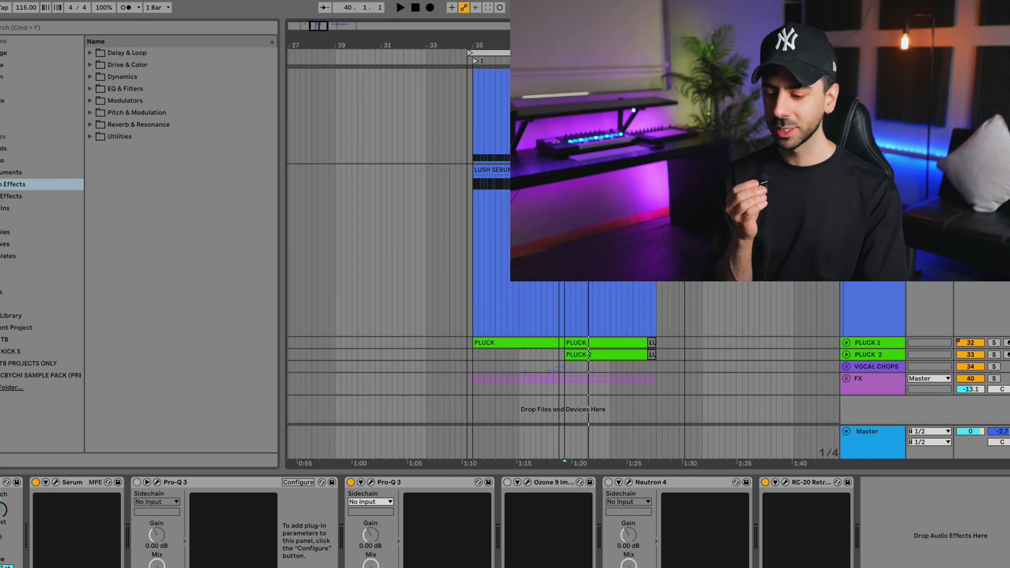
Unfold the PLUCK 1 track and play its clip from bar 35
scroll(563, 252, right, 2)
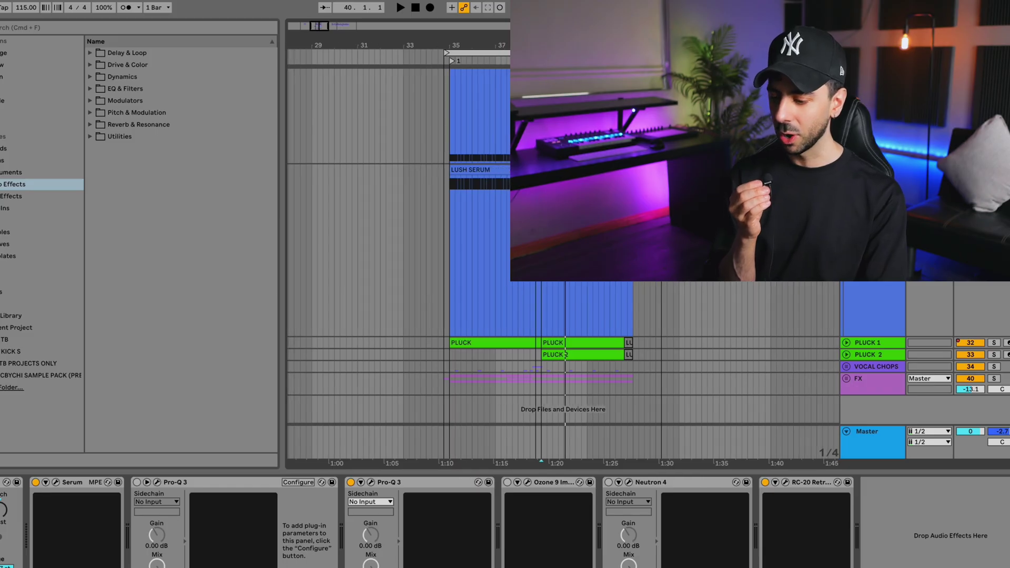
click(846, 342)
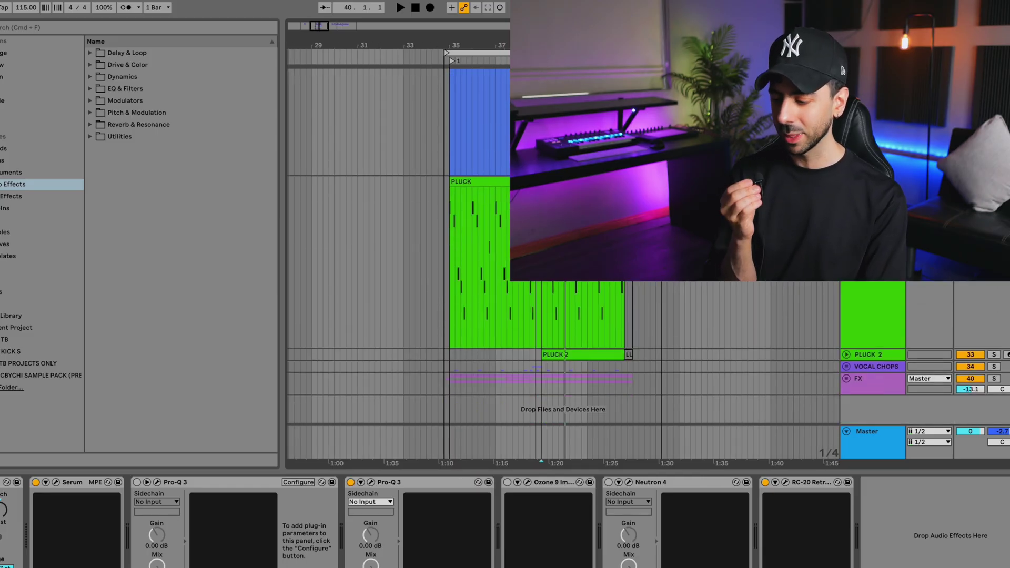
click(450, 263)
key(space)
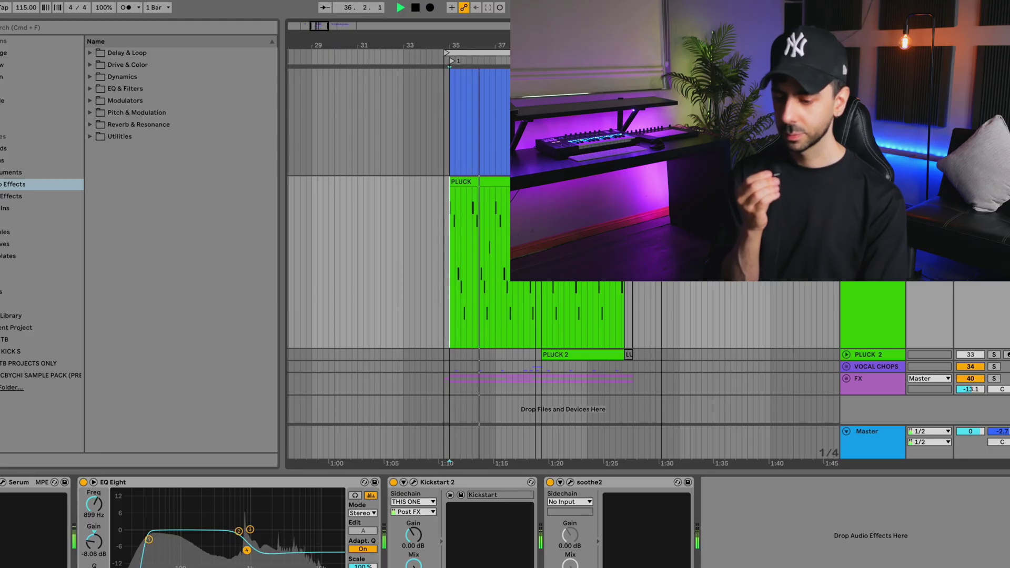
key(space)
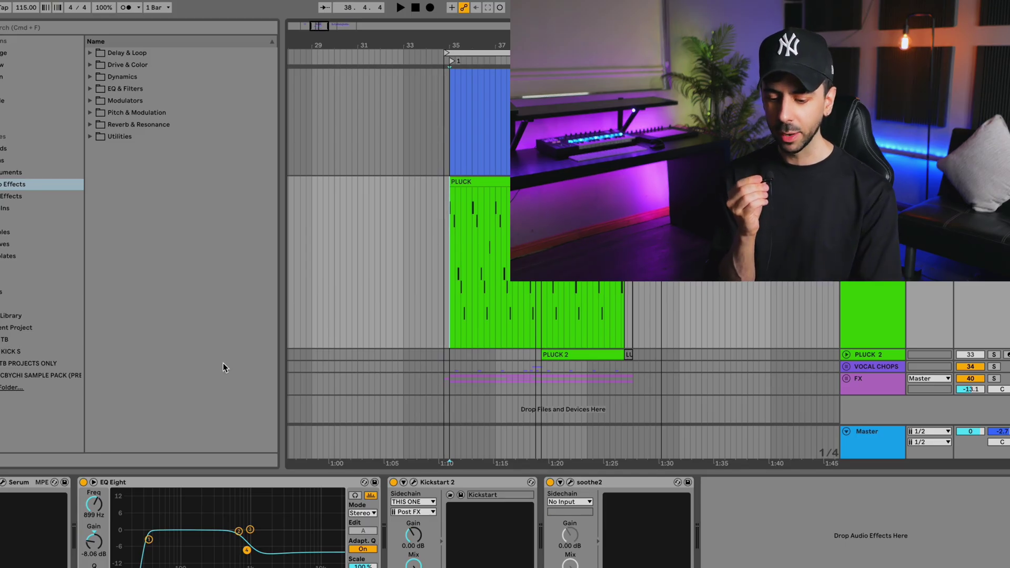
Examine the Serum, EQ Eight, Kickstart 2 and soothe2 devices on PLUCK 1, playing the pluck to hear them
click(3, 483)
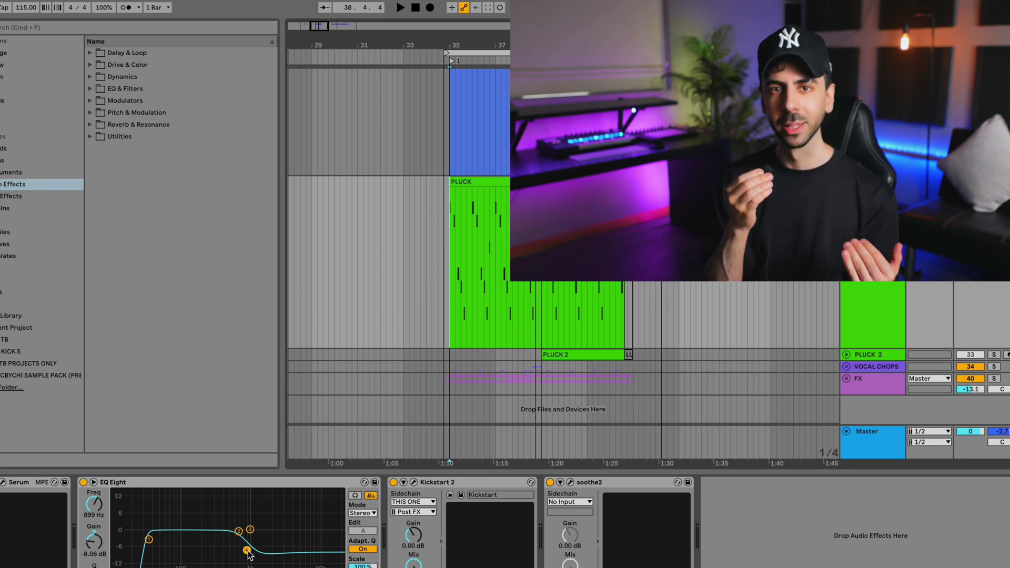
click(414, 482)
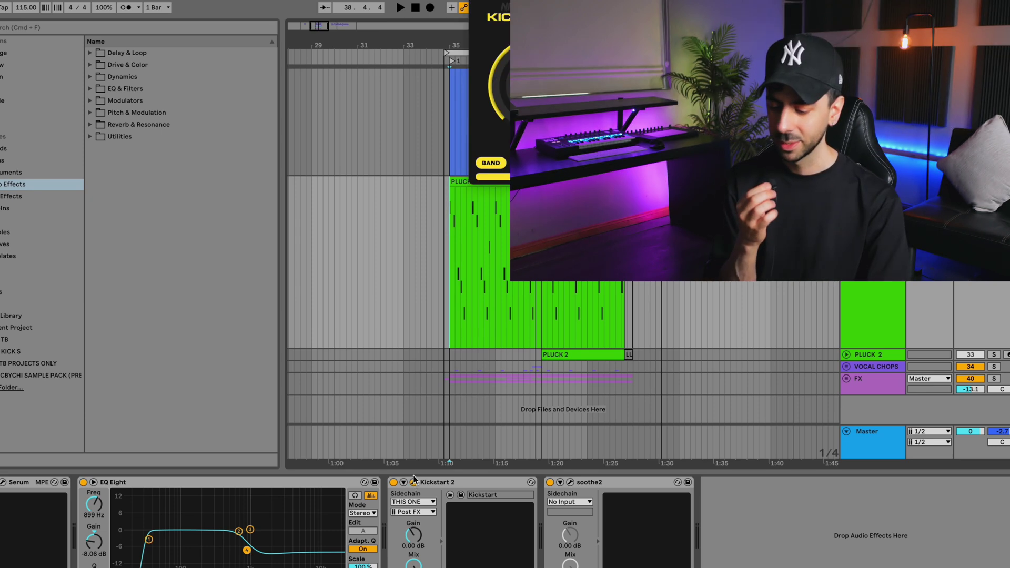
key(space)
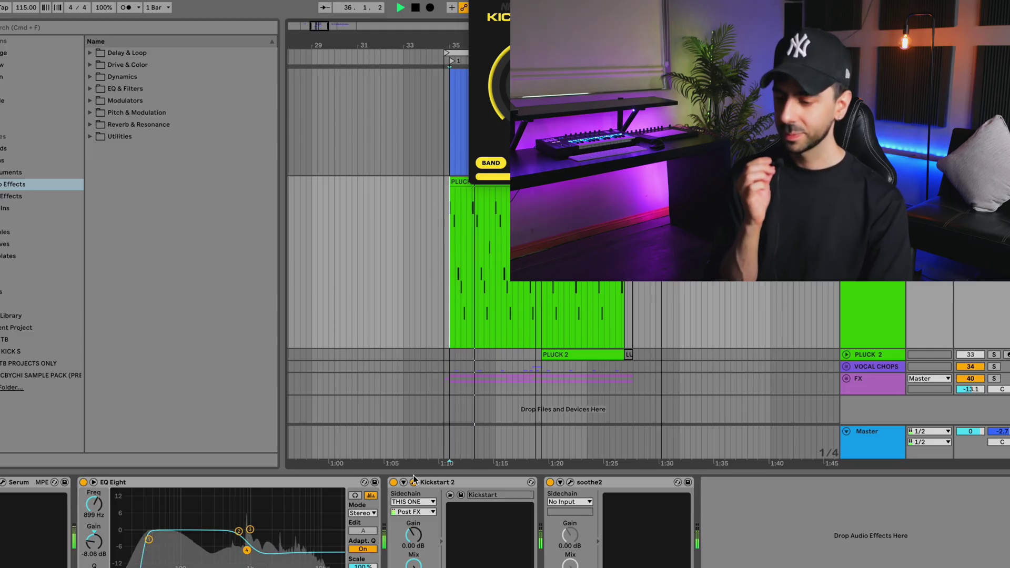
key(space)
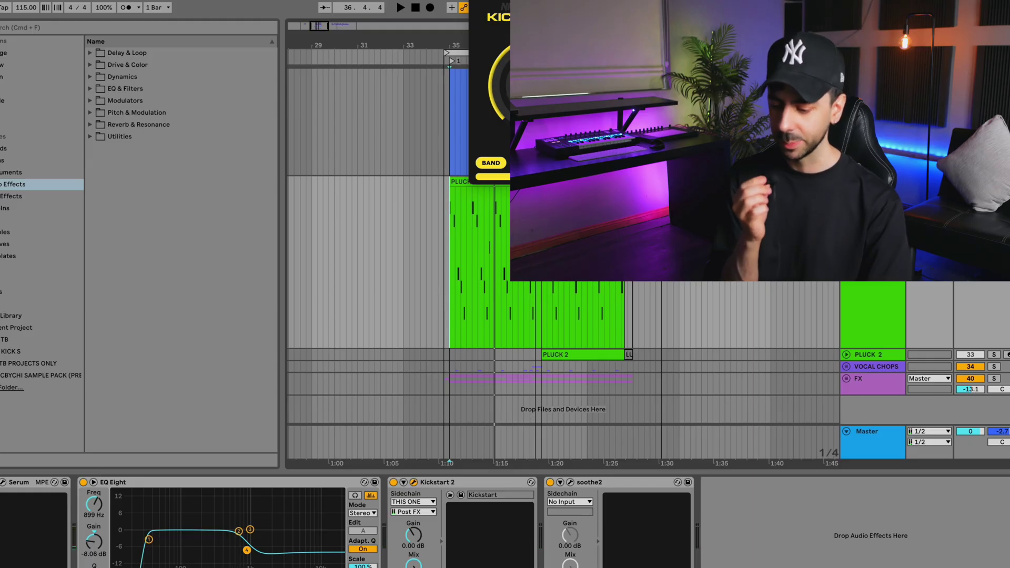
click(569, 482)
key(space)
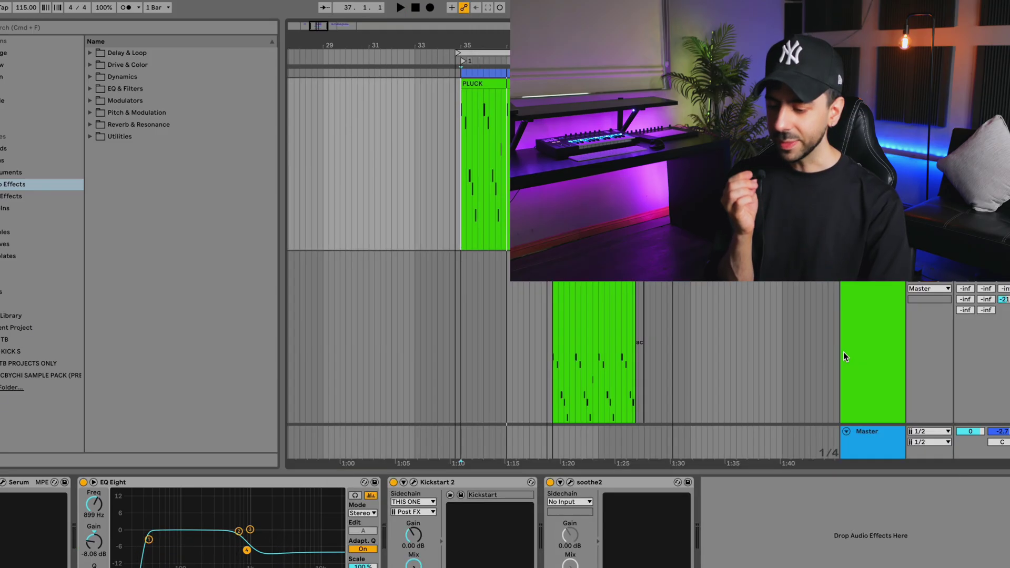
Select the PLUCK 2 clip at bar 39 and audition it
scroll(844, 356, down, 2)
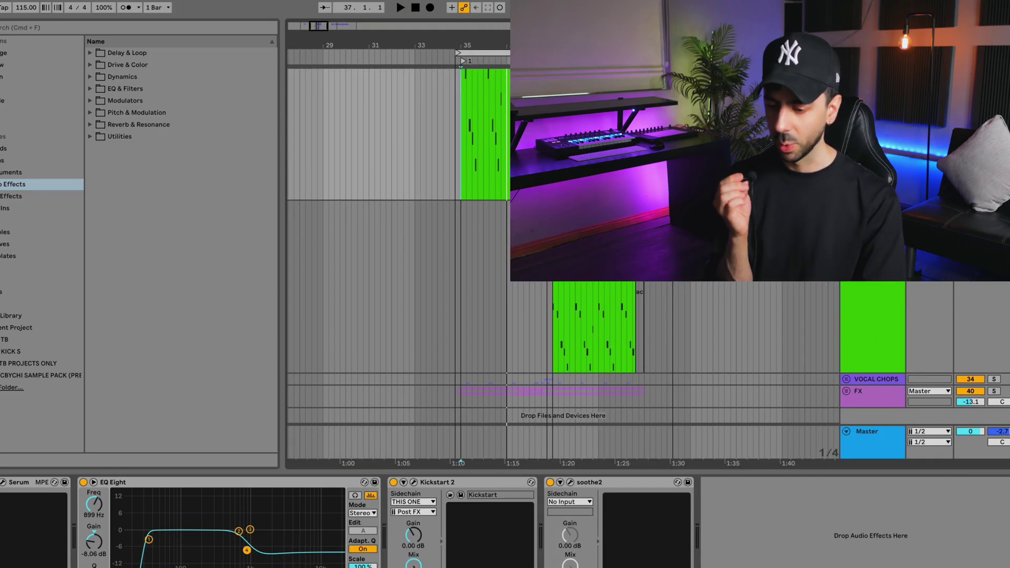
click(594, 326)
key(space)
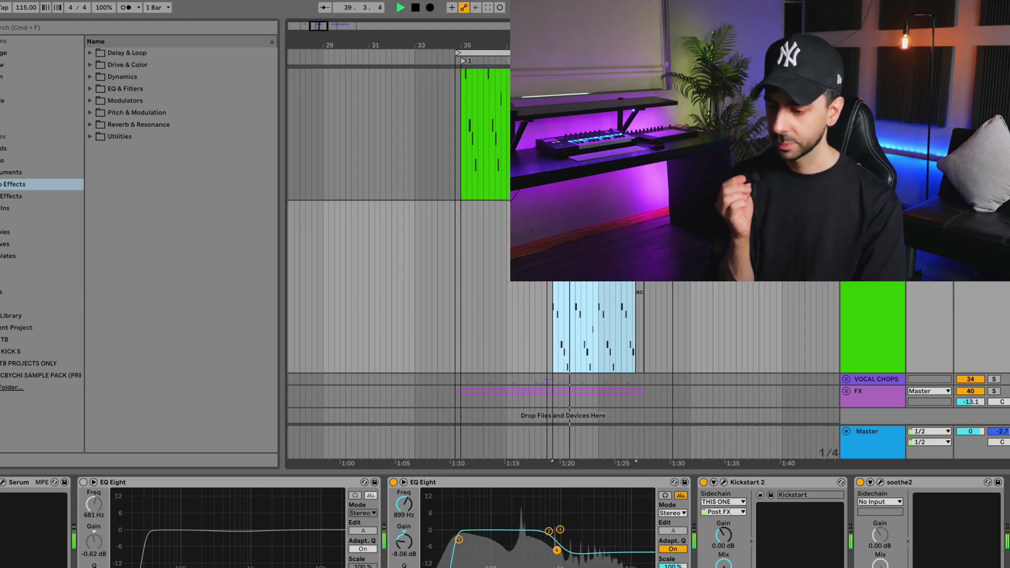
scroll(563, 258, up, 2)
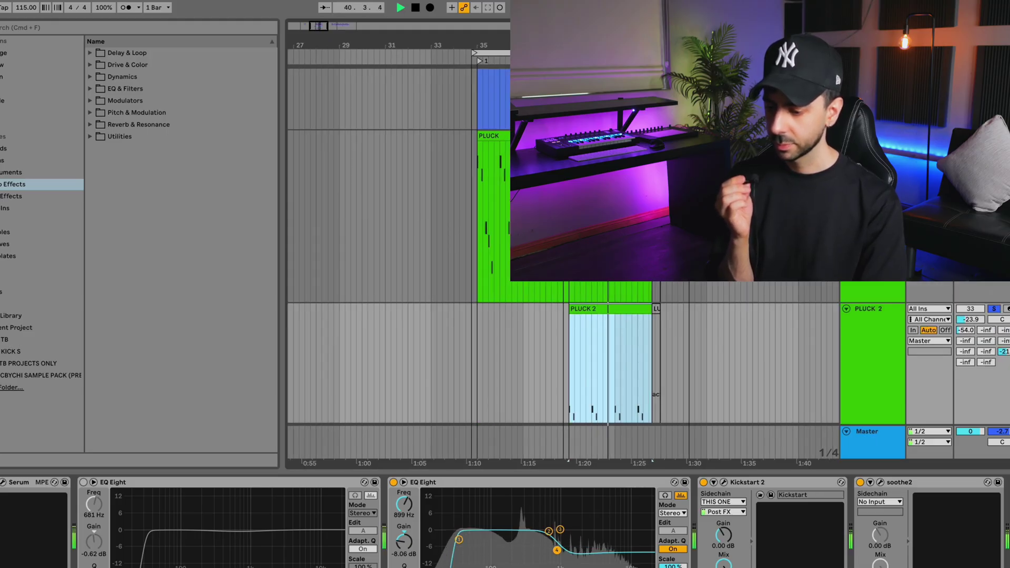
key(space)
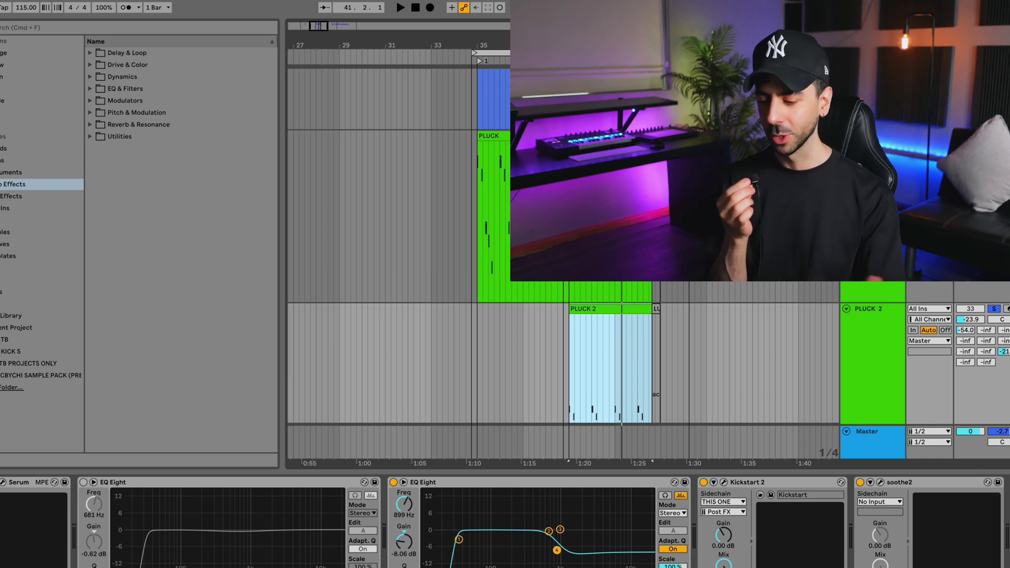
Play the lower LUSH SERUM clip with the Kontakt 8 chain from bar 35
scroll(564, 358, up, 5)
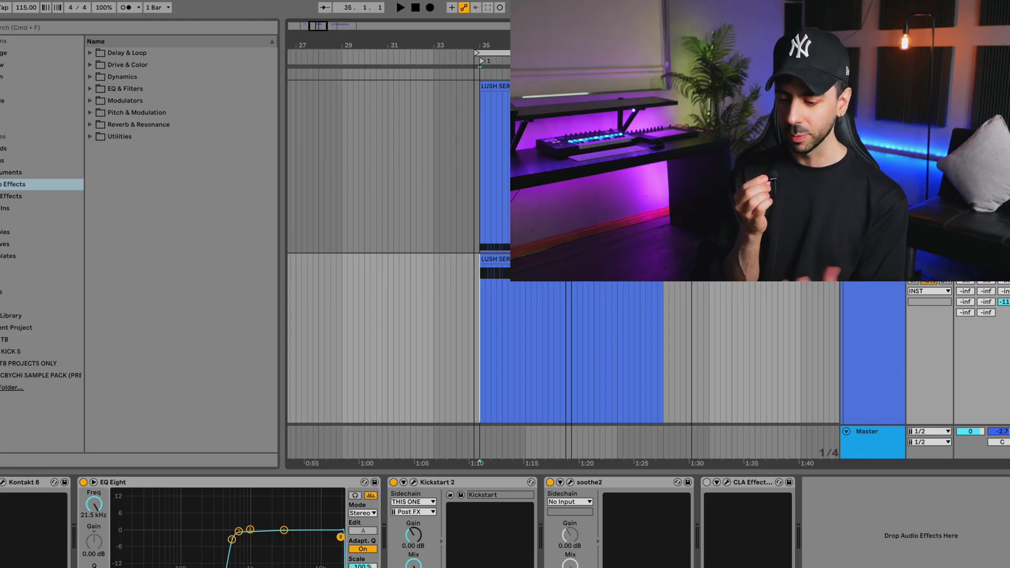
key(space)
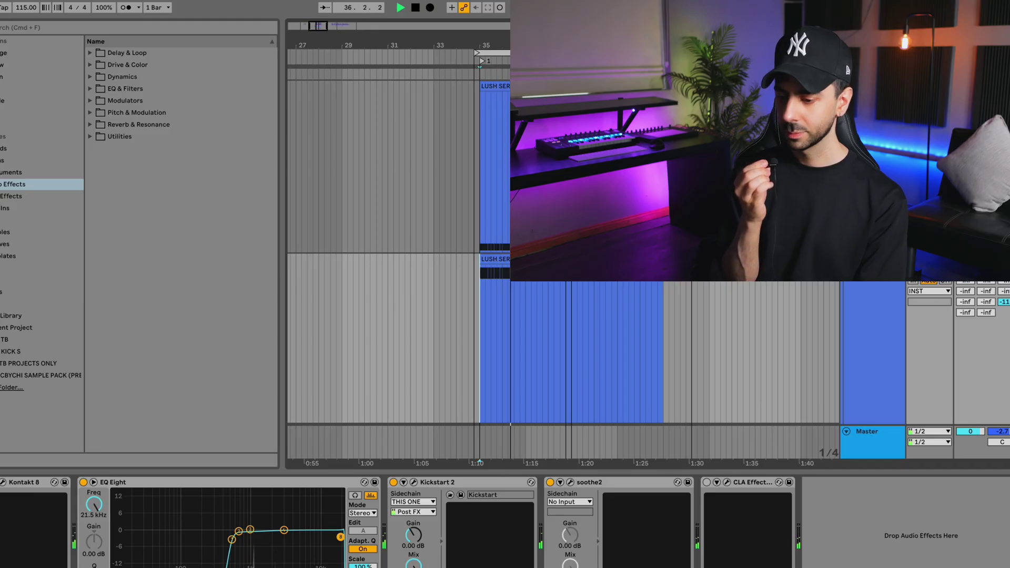
key(space)
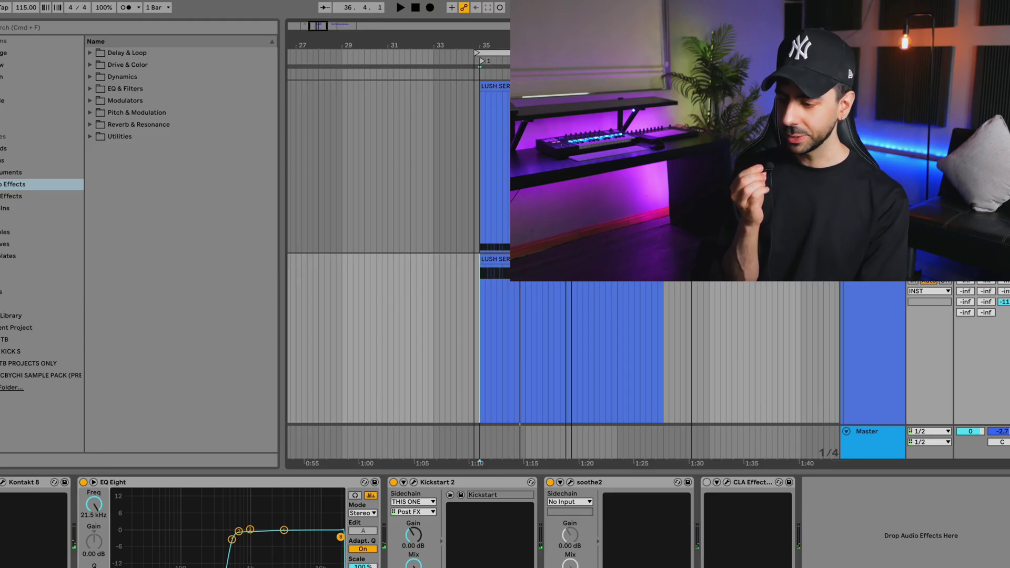
Audition the LUSH SERUM layers from around bar 35
key(space)
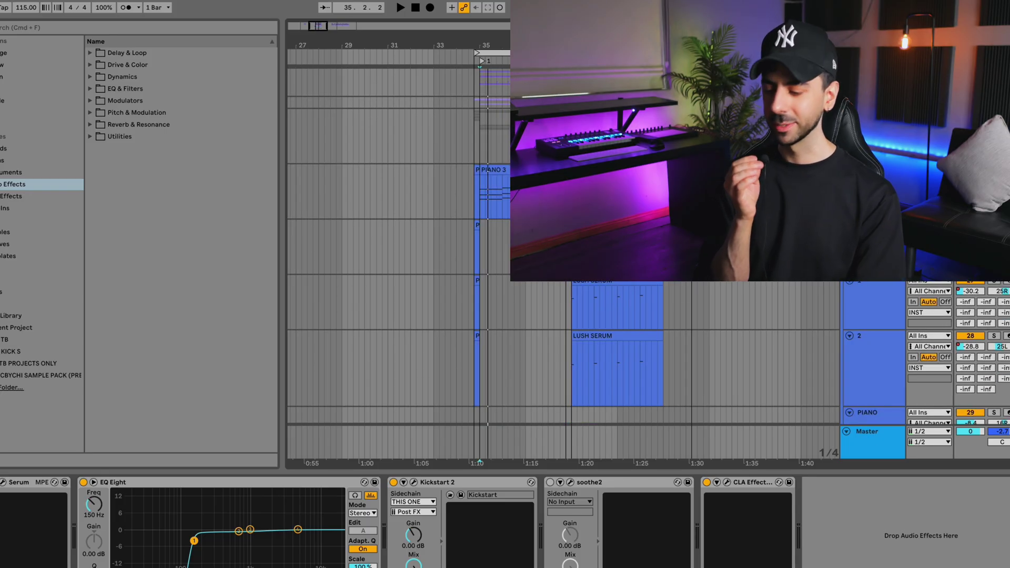
key(space)
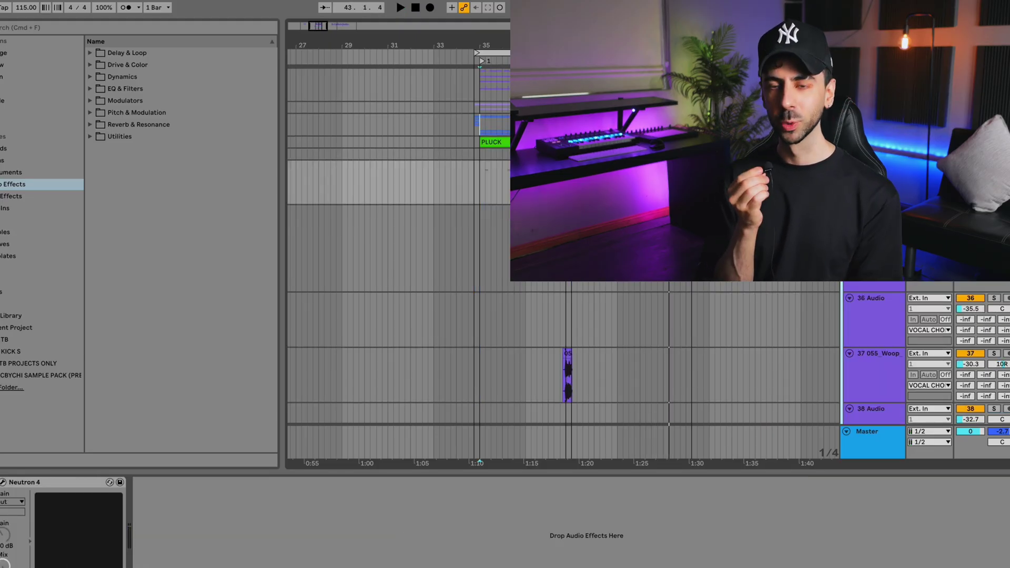
Set the playback start to bar 35 on the HEATHER vocal adlib track and play the vocal chops
scroll(563, 247, down, 4)
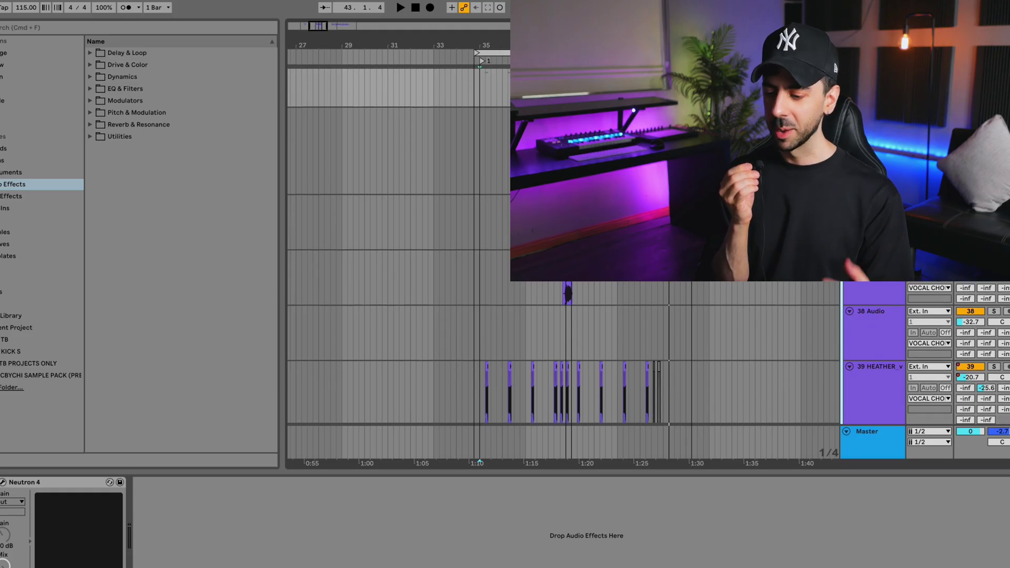
scroll(567, 294, down, 4)
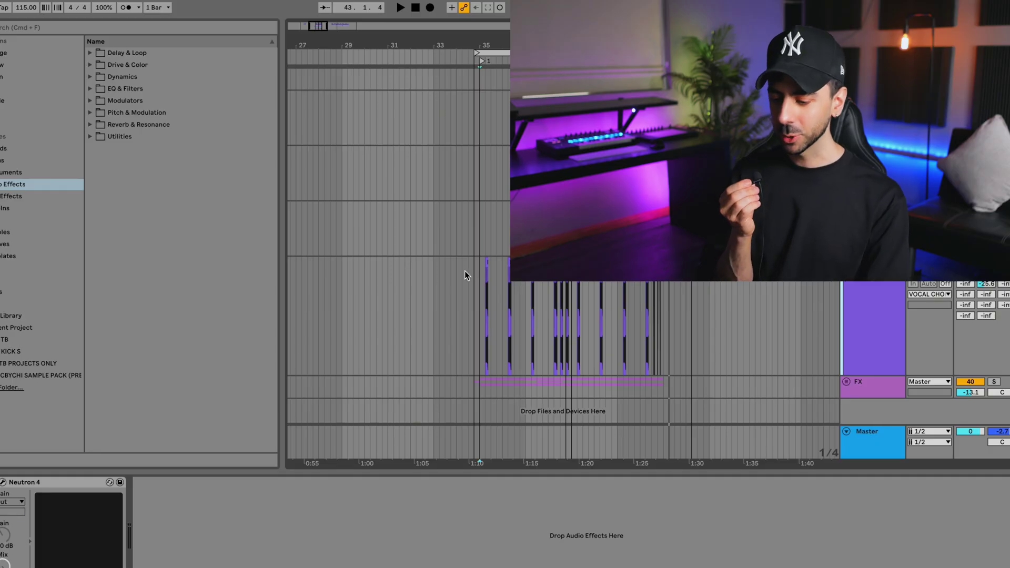
scroll(480, 275, up, 8)
click(480, 275)
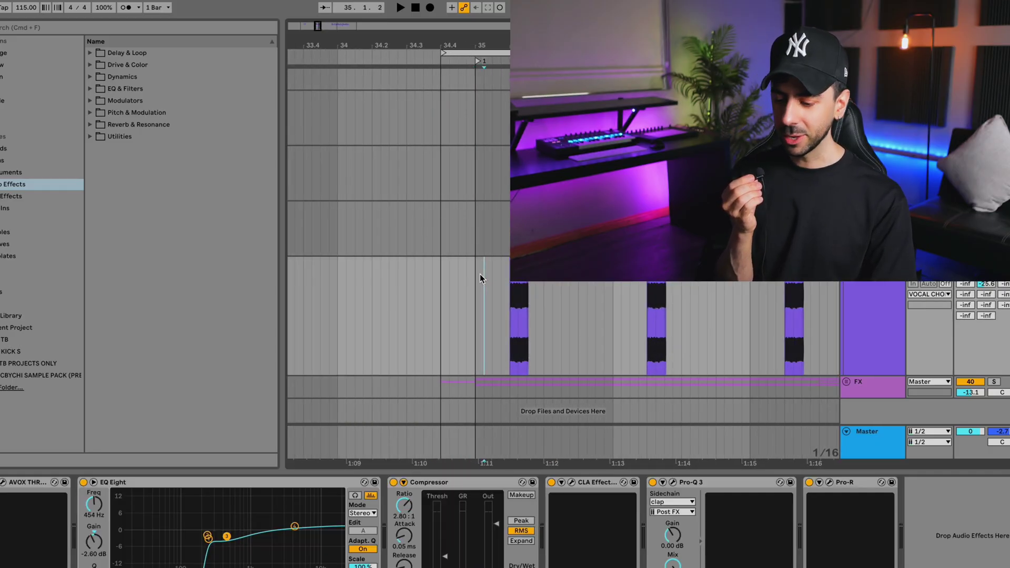
scroll(480, 275, up, 3)
click(464, 279)
scroll(464, 279, down, 4)
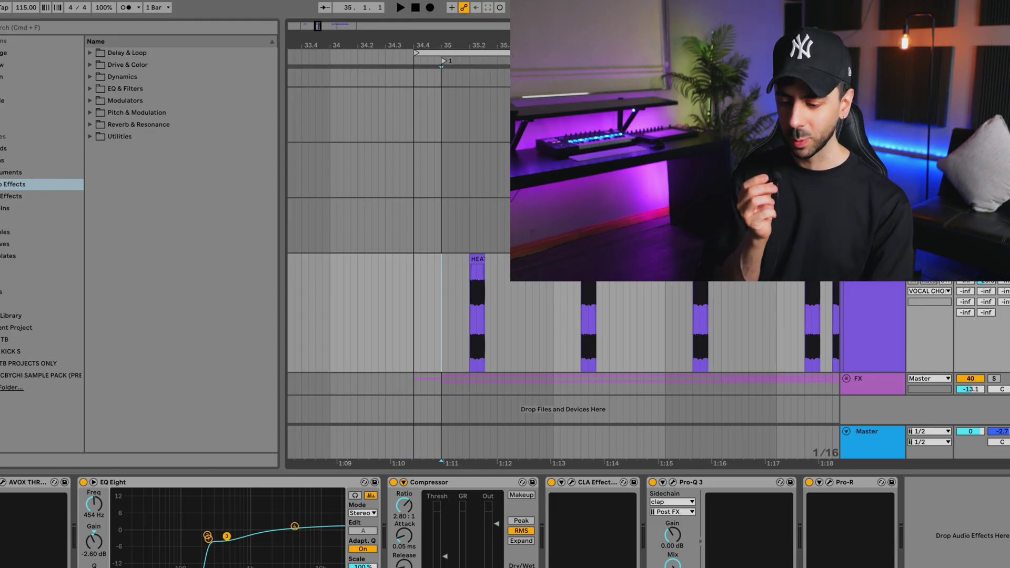
key(space)
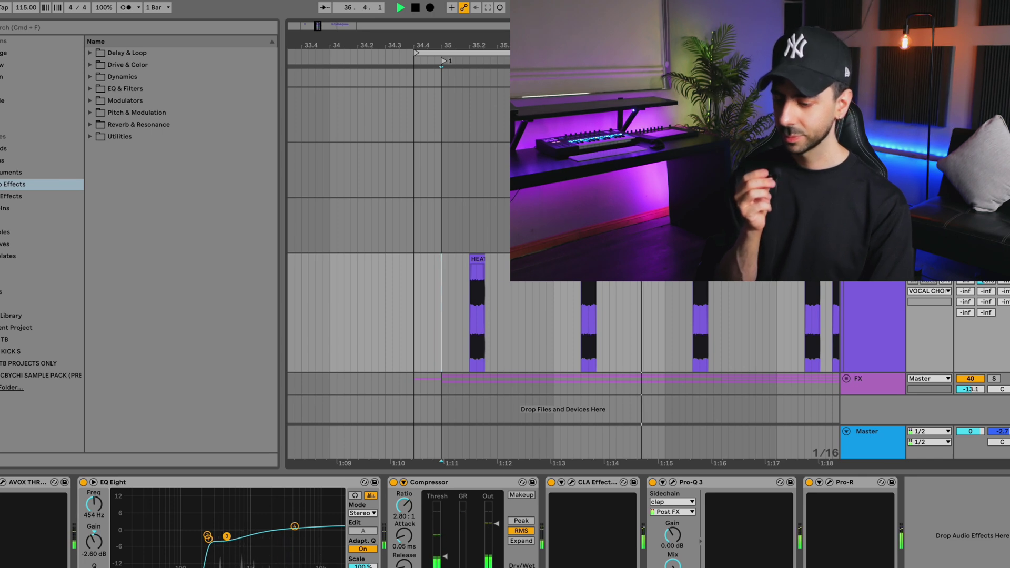
scroll(770, 158, down, 5)
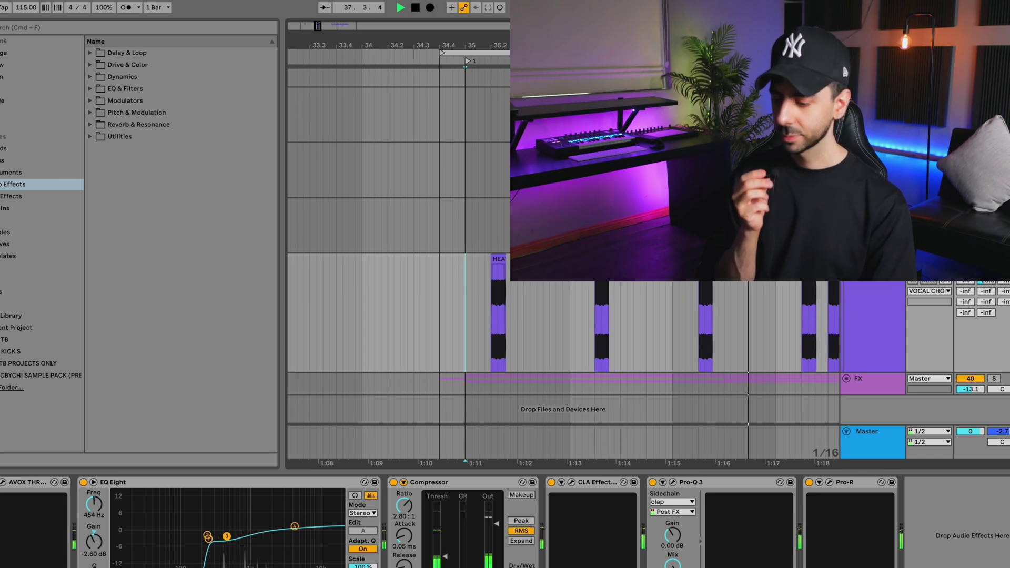
scroll(752, 158, down, 4)
scroll(752, 158, right, 4)
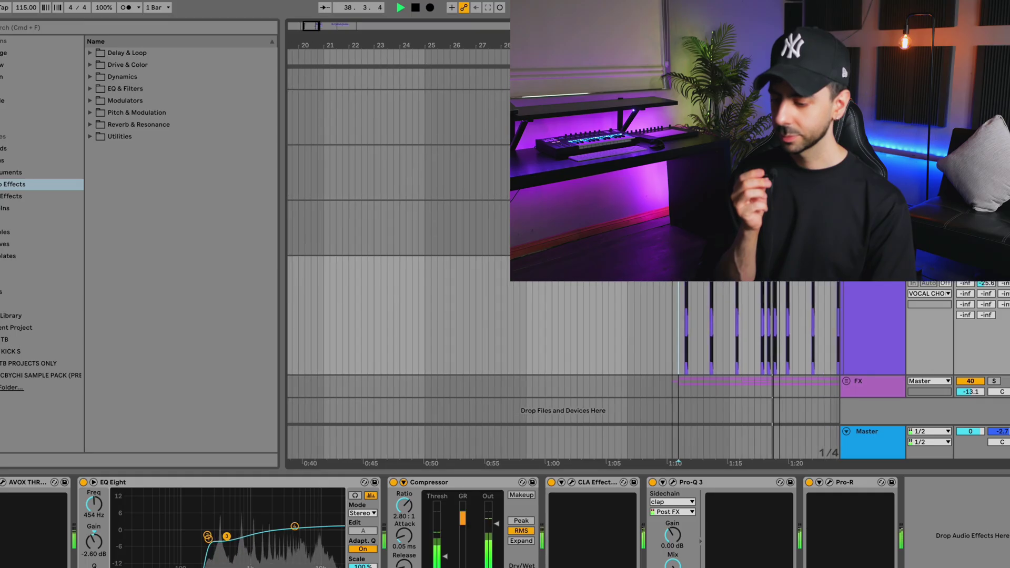
scroll(684, 326, right, 3)
key(space)
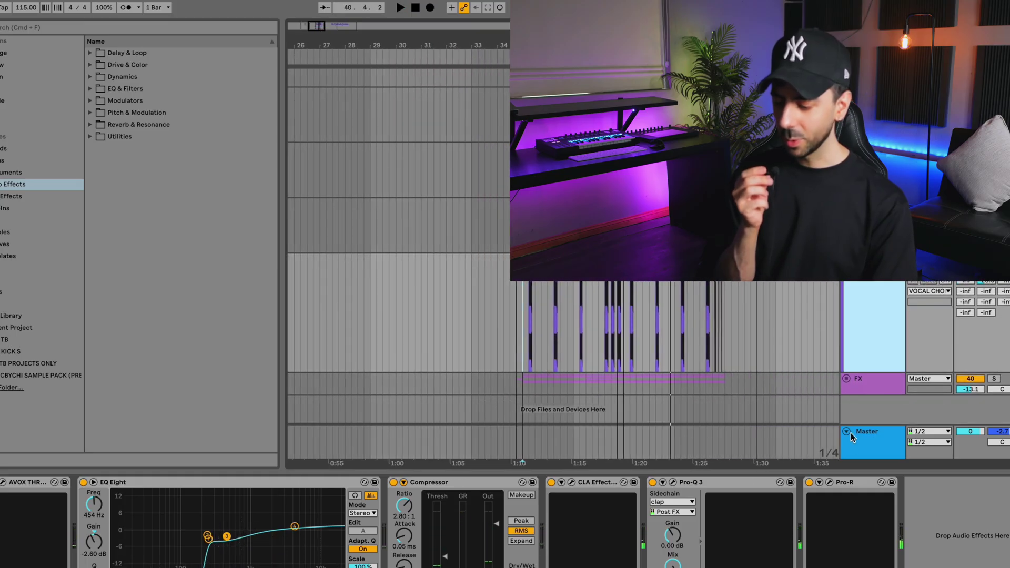
Bypass the EQ Eight through Pro-R devices on the HEATHER vocal adlib track and play the vocal without them
click(853, 482)
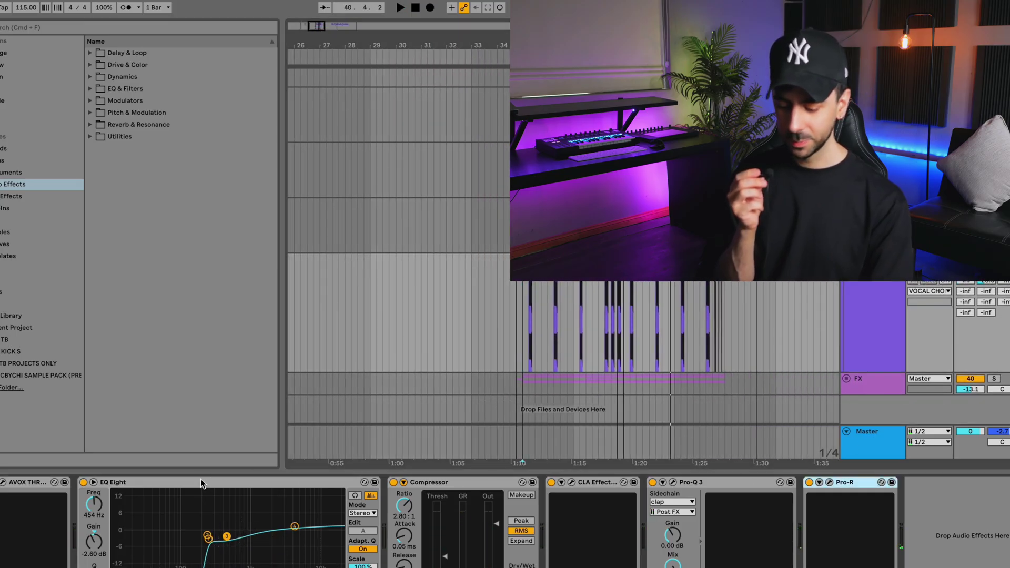
shift+click(202, 483)
click(810, 483)
key(space)
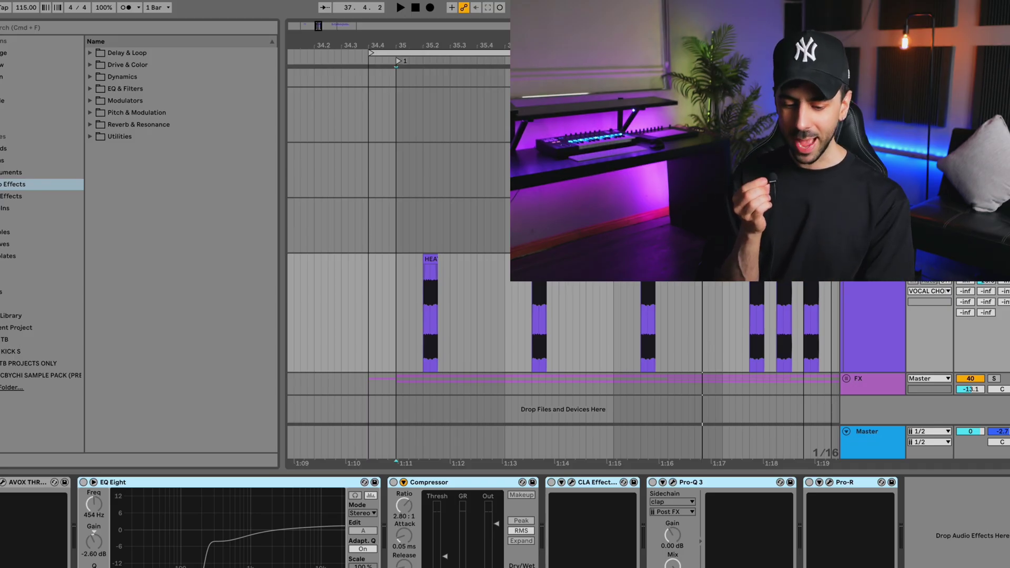
Examine the AVOX THROAT, CLA Effects, Pro-Q 3 and Pro-R settings on the HEATHER vocal adlib track
click(3, 483)
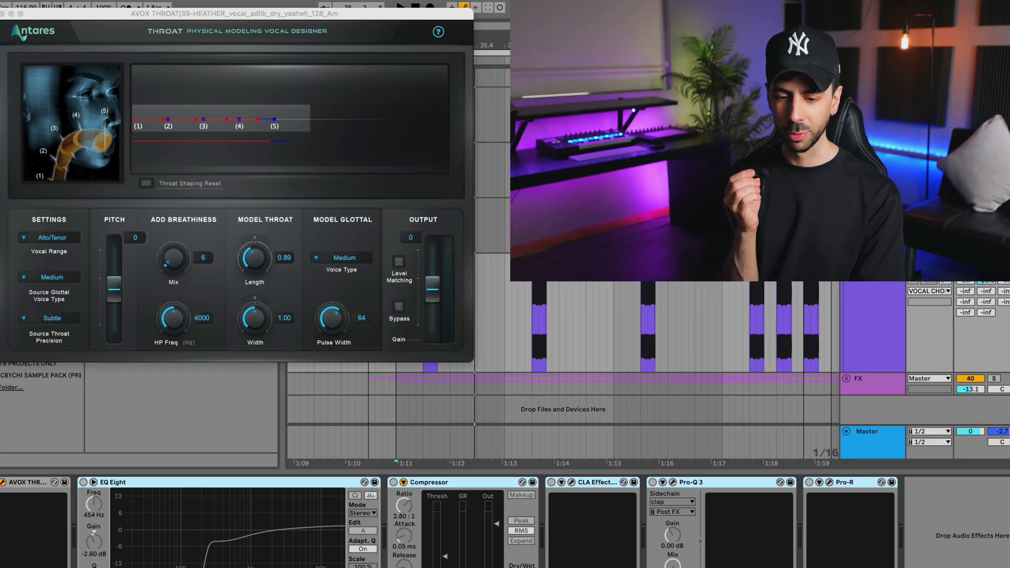
click(3, 14)
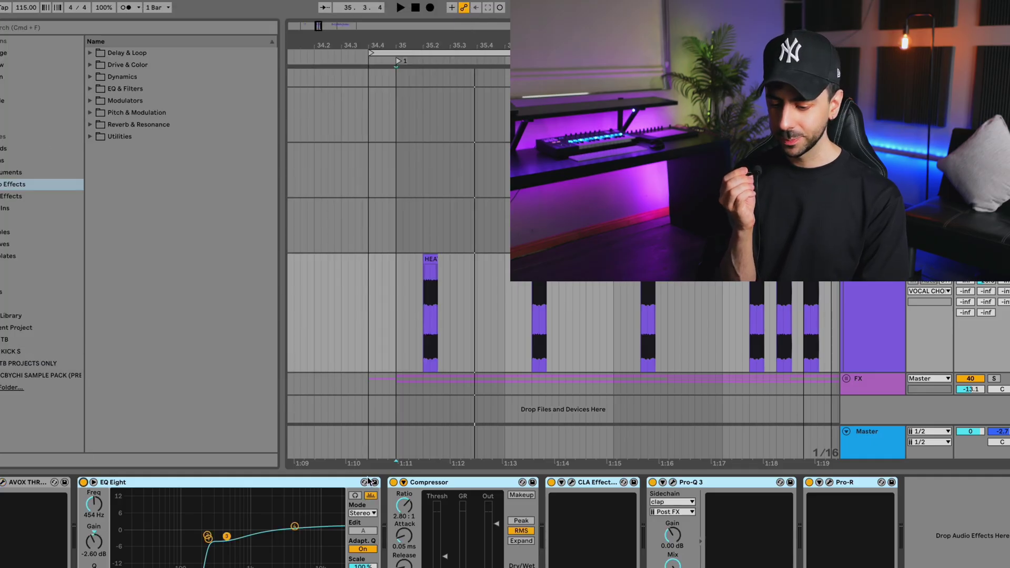
click(571, 483)
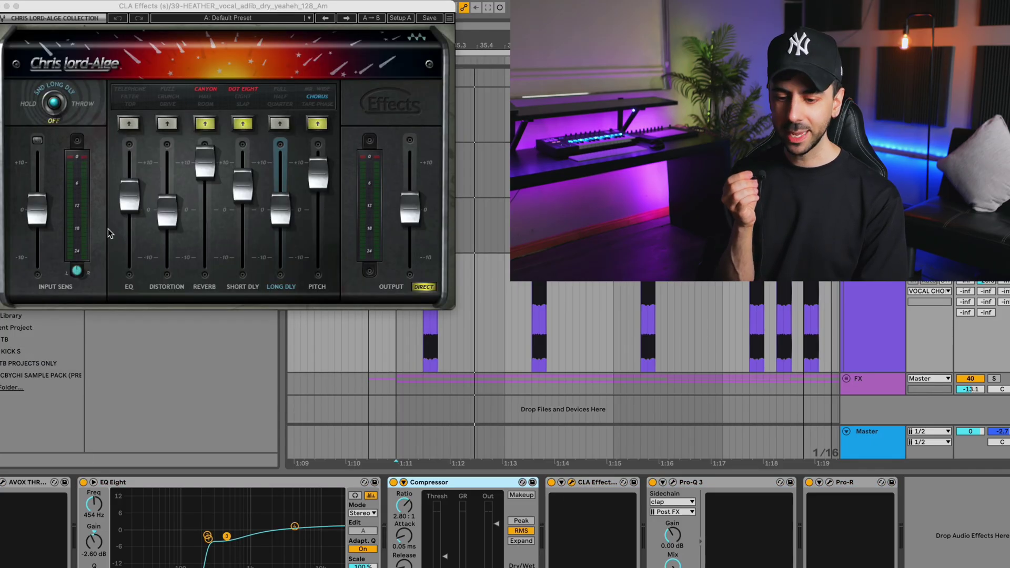
mouse_move(168, 218)
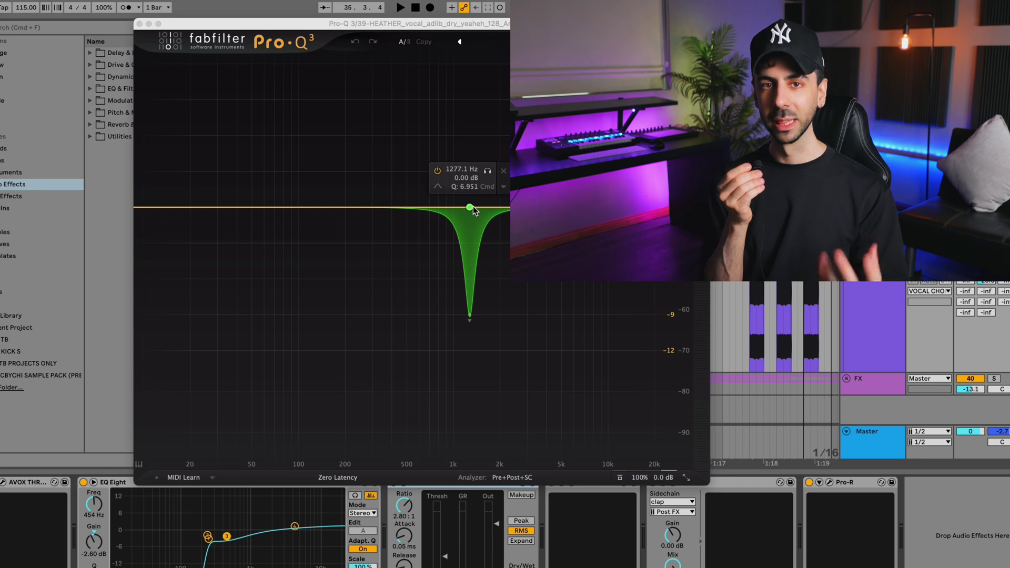
key(super+alt+p)
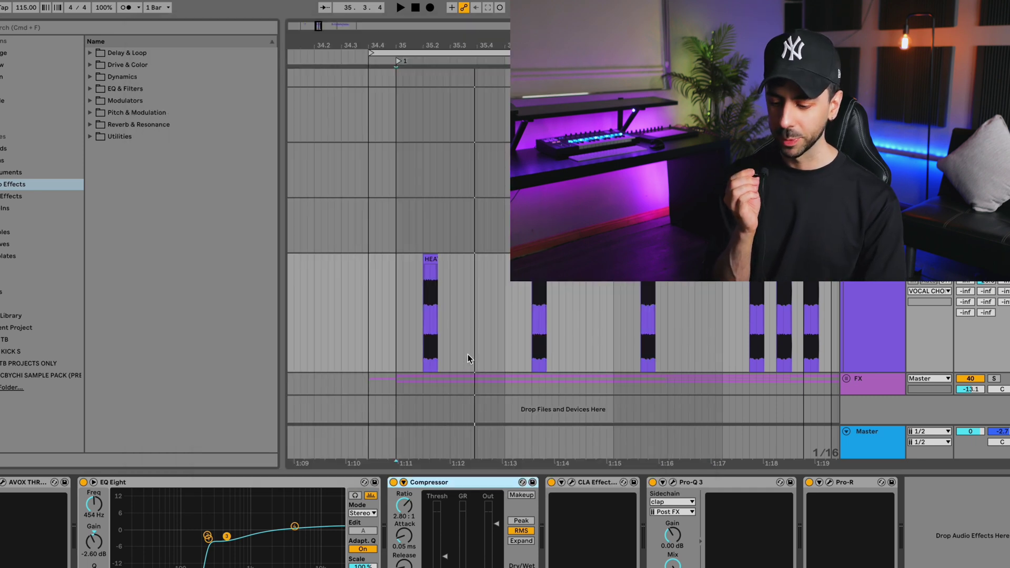
click(887, 483)
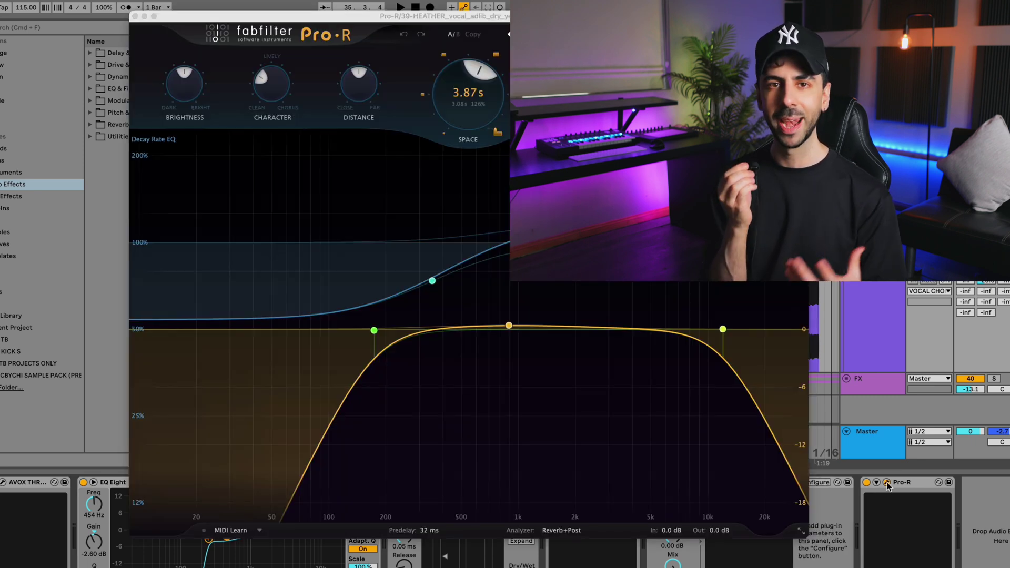
click(887, 483)
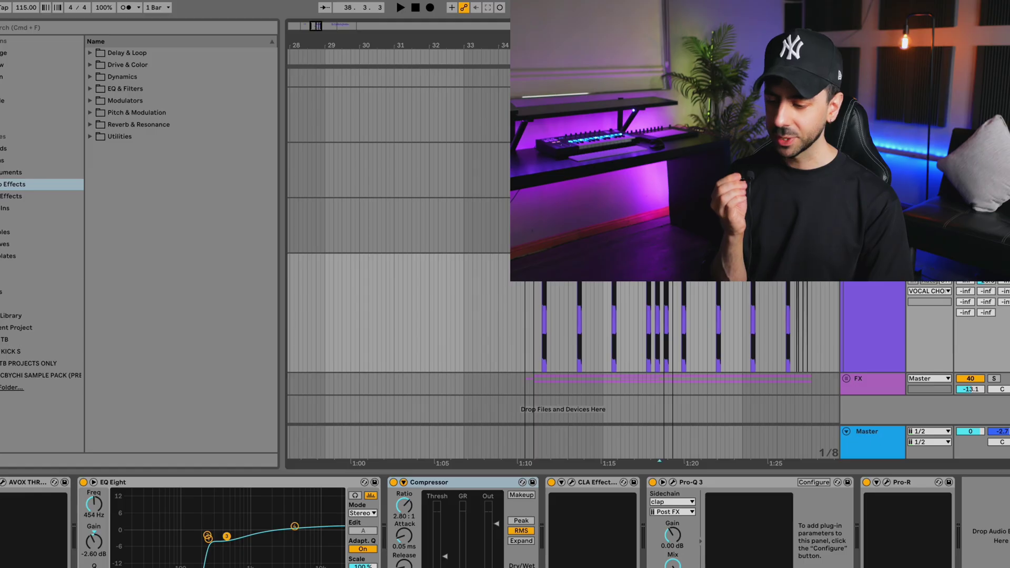
Play the Woop vox track from just before its clip near bar 39 and examine its Pro-C 2 compressor
click(661, 170)
scroll(660, 170, up, 5)
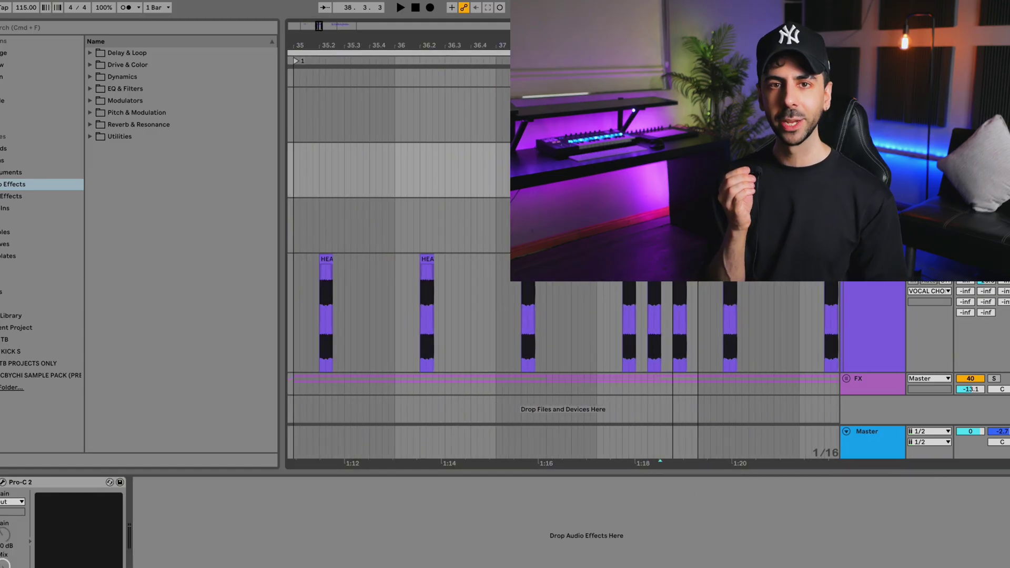
scroll(678, 170, up, 3)
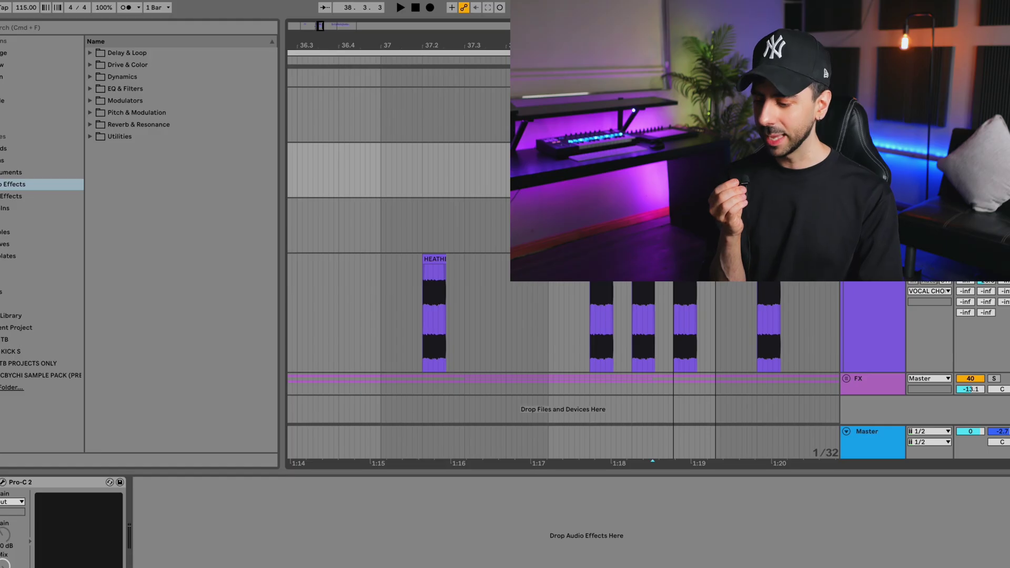
key(space)
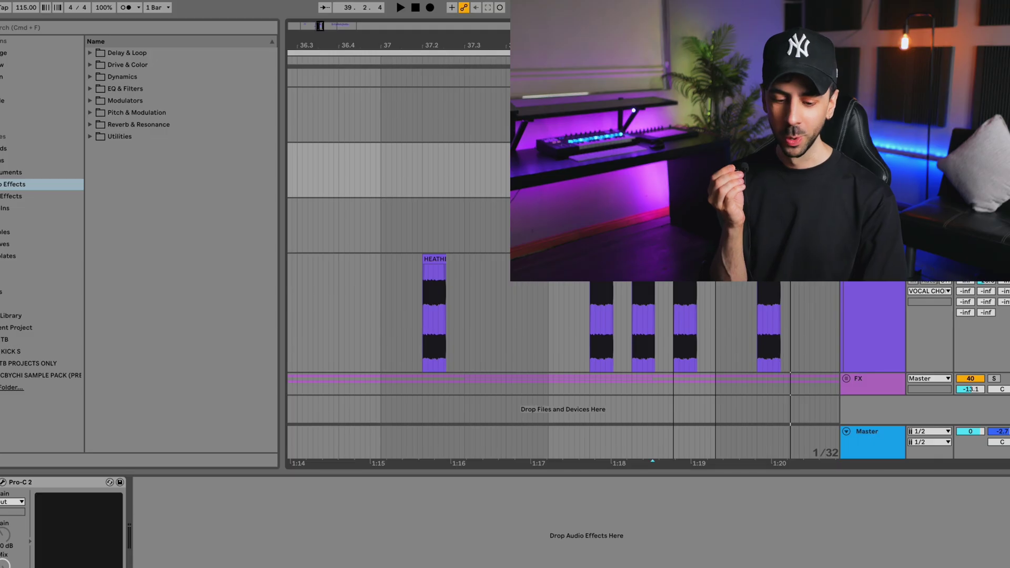
click(2, 482)
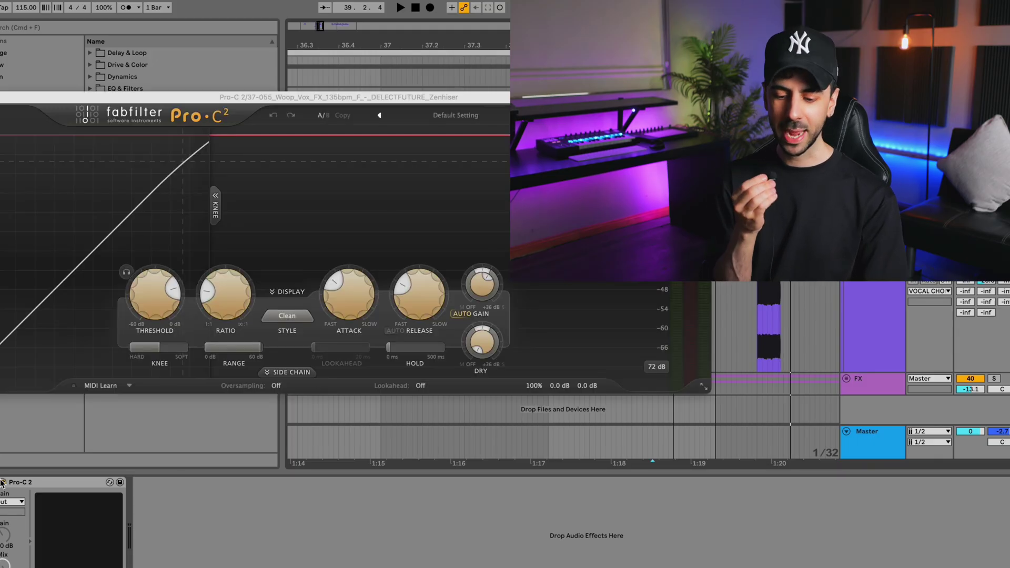
click(2, 482)
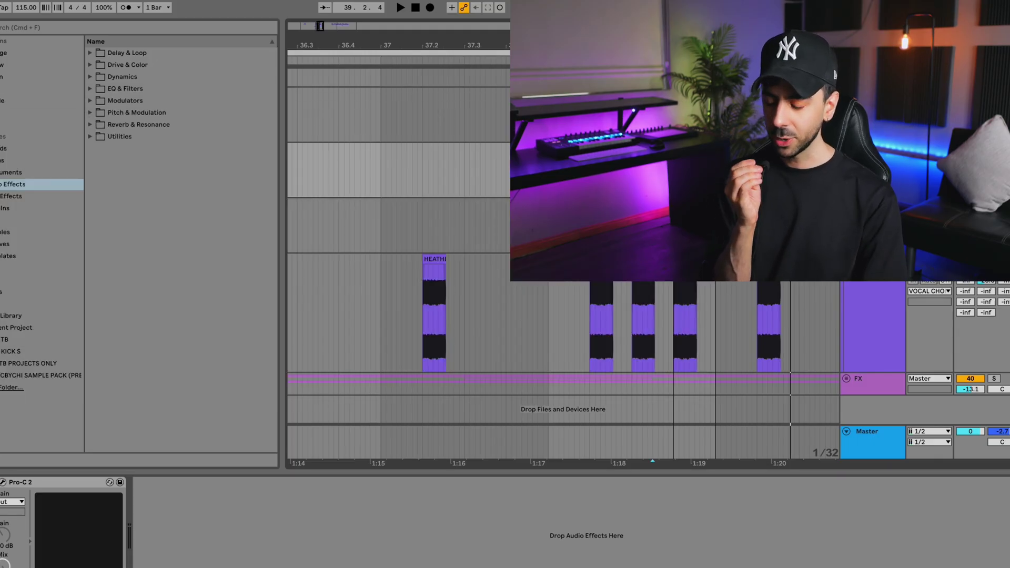
Play the Woop vox track again, starting from bar 37
click(330, 174)
scroll(329, 173, down, 5)
scroll(357, 179, left, 3)
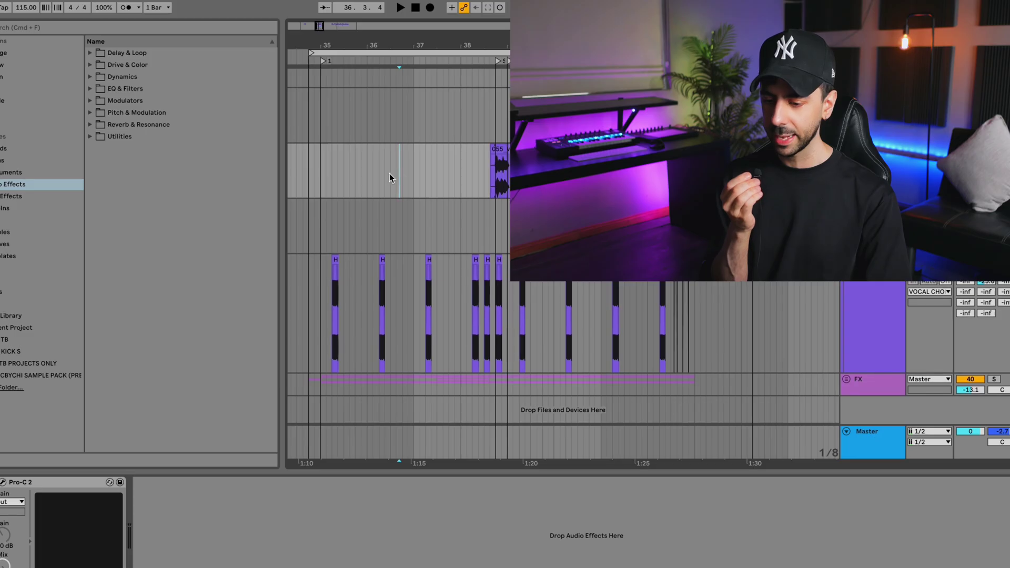
click(413, 170)
key(space)
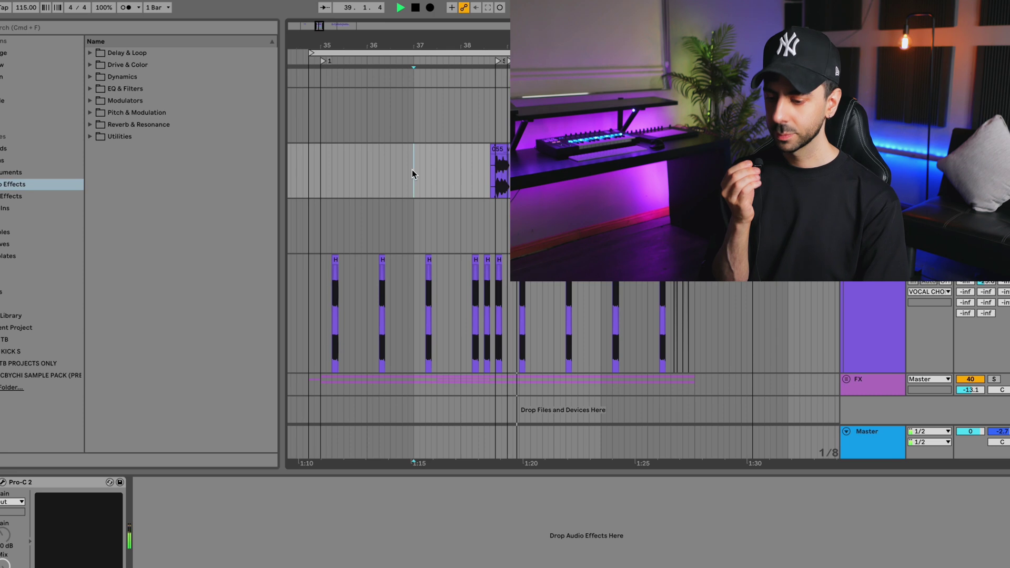
key(space)
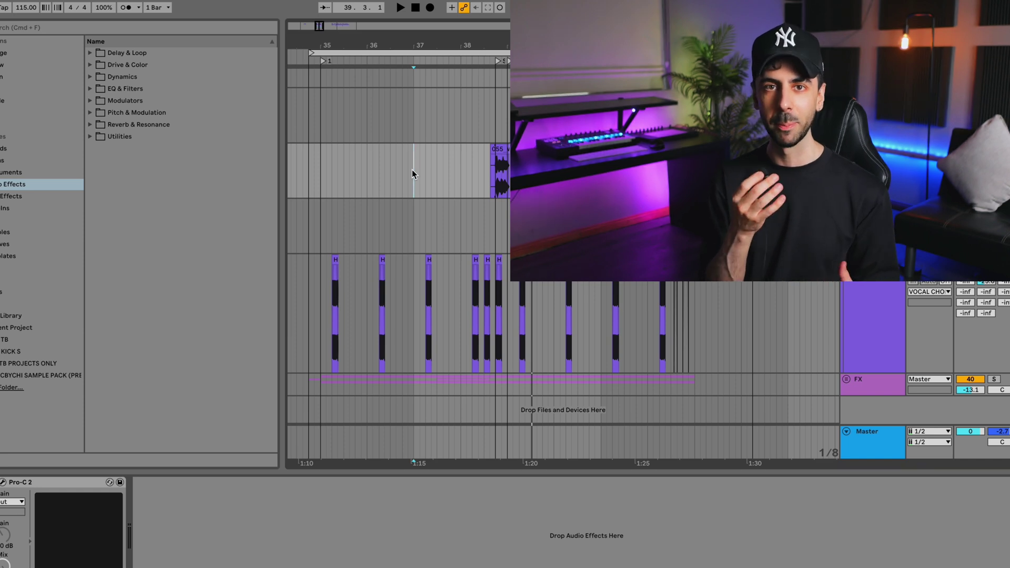
Unfold the FX group and play its effects from just before bar 35
click(846, 379)
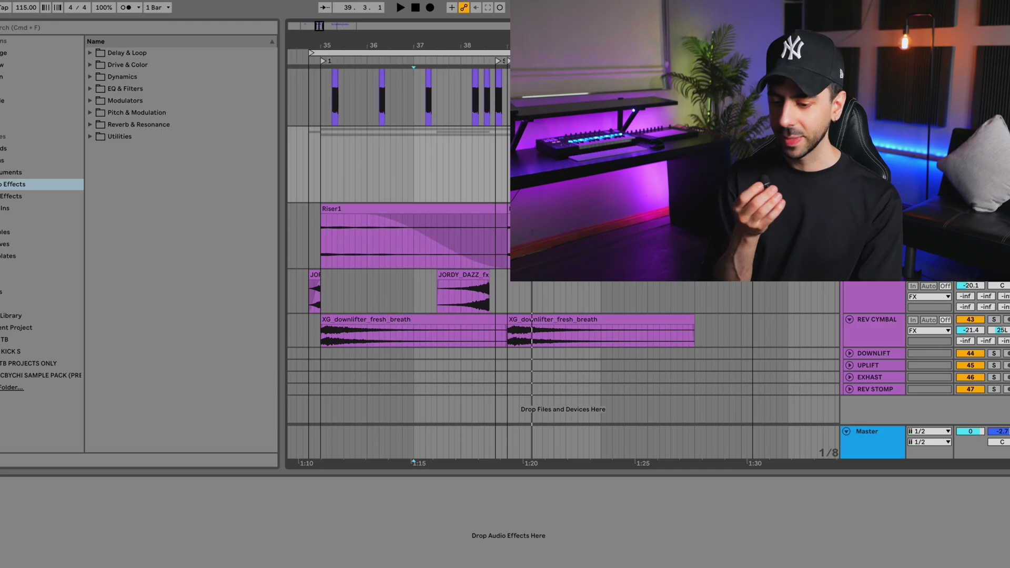
click(301, 163)
key(space)
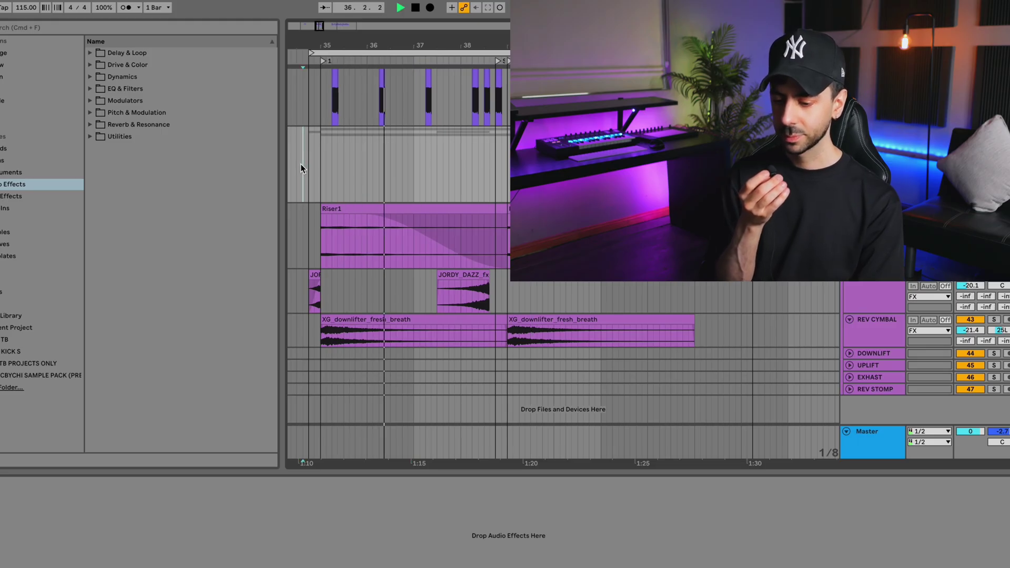
key(space)
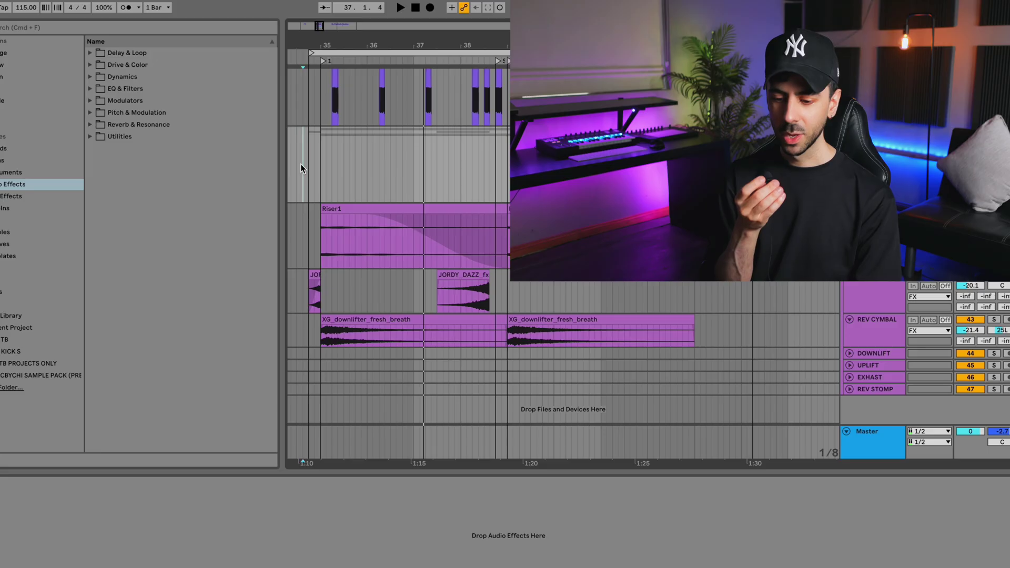
Select the short JORDY_DAZZ effect clip just before bar 35 and audition it
click(316, 275)
key(plus)
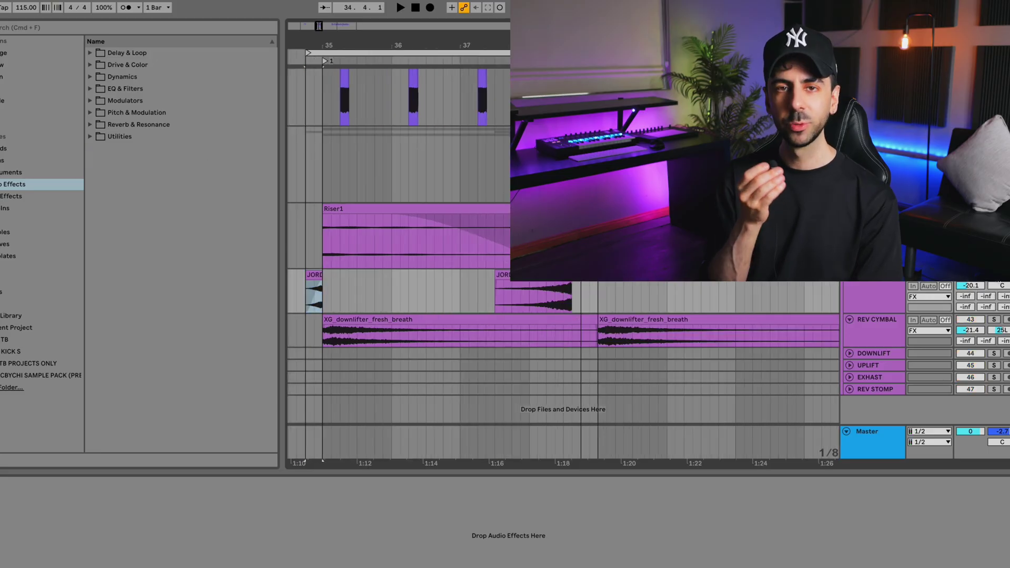
key(space)
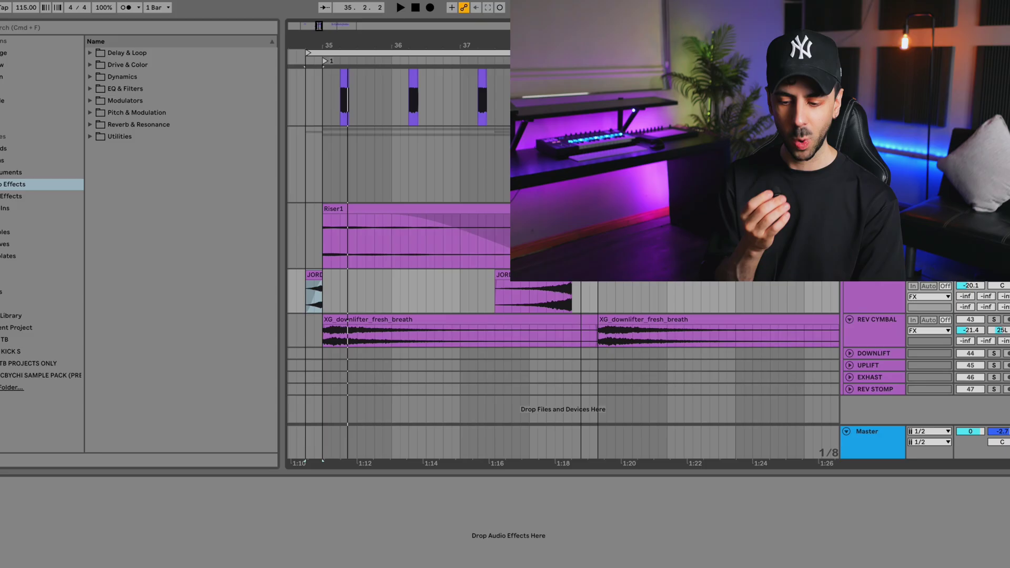
key(space)
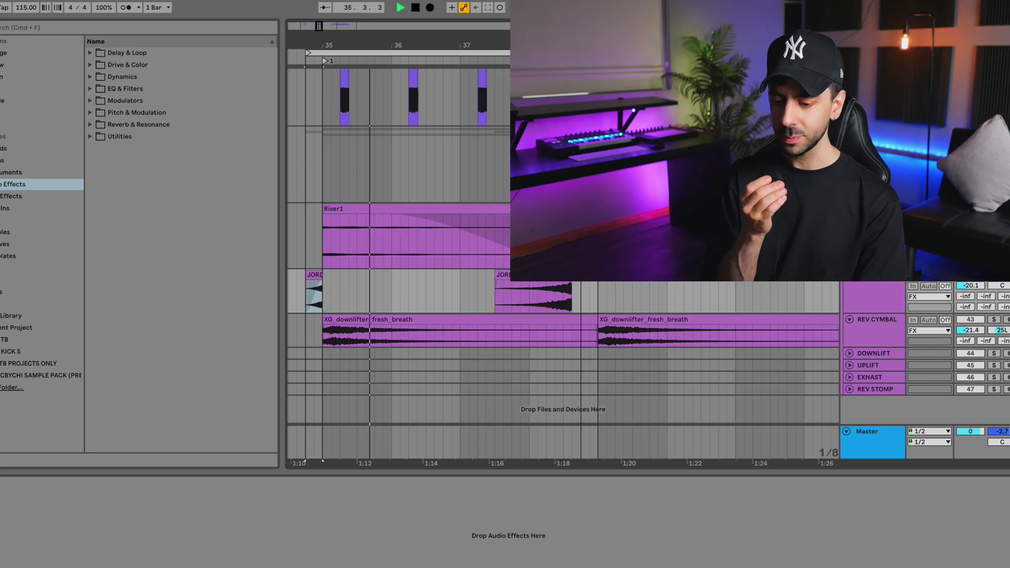
Solo the REV CYMBAL track and play its XG_downlifter_fresh_breath clip
click(994, 319)
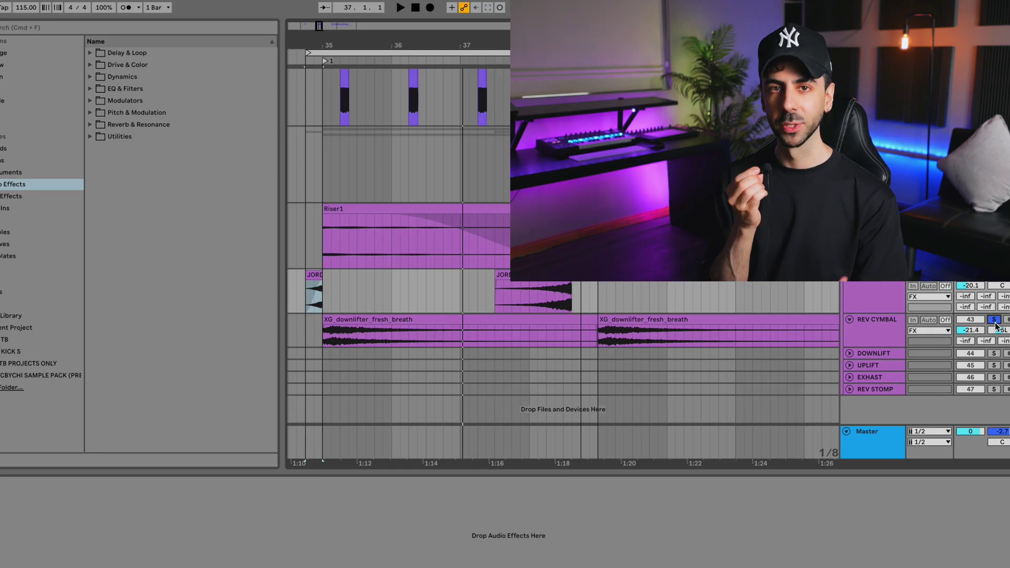
key(space)
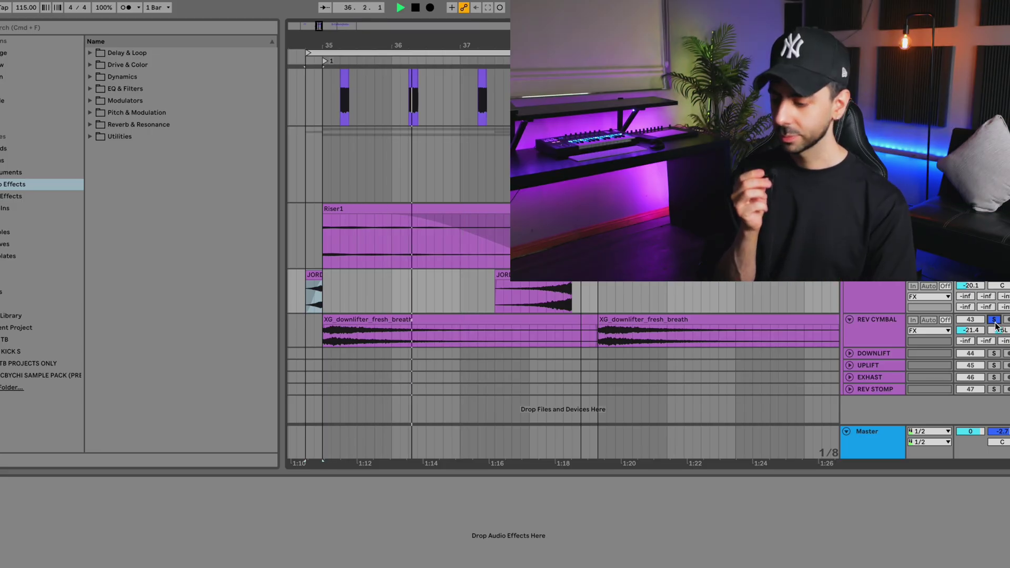
Take the REV CYMBAL track out of solo and play the full mix from just before bar 35
key(space)
click(995, 321)
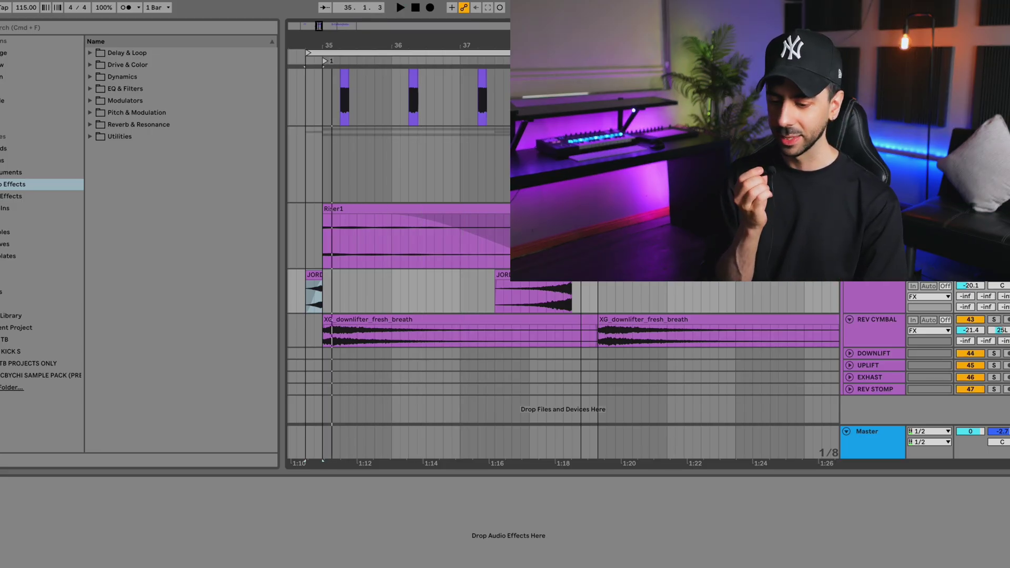
key(space)
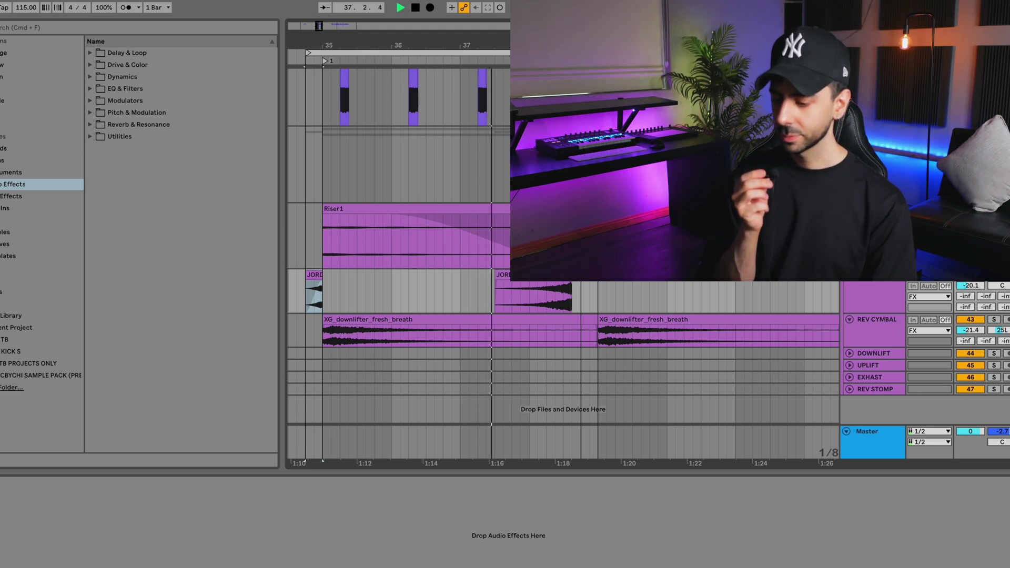
scroll(563, 263, up, 5)
key(space)
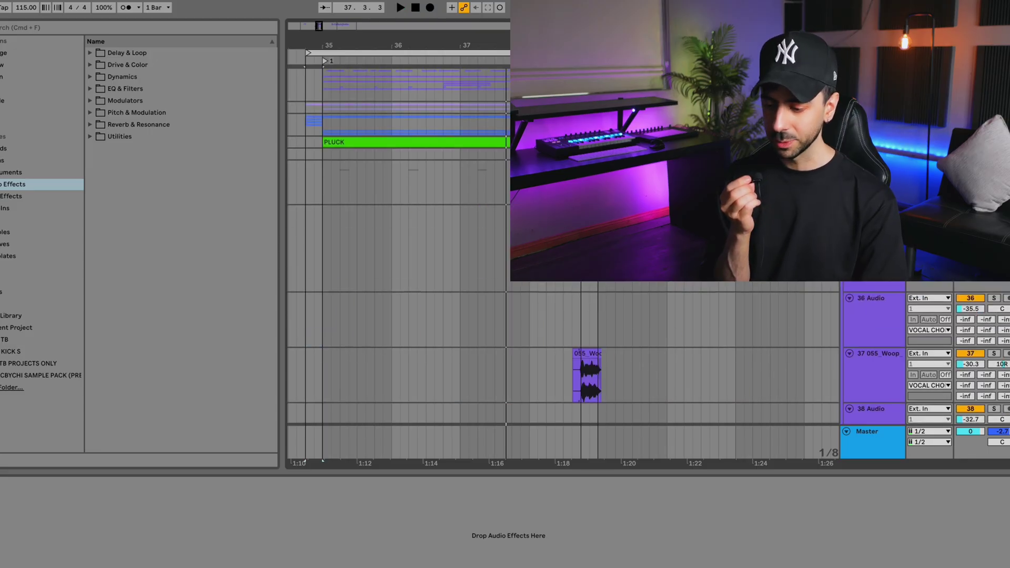
Review the Master track's effect chain, examining the Pro-Q 3, Pro-C 2 and StandardCLIP plug-in settings
click(868, 442)
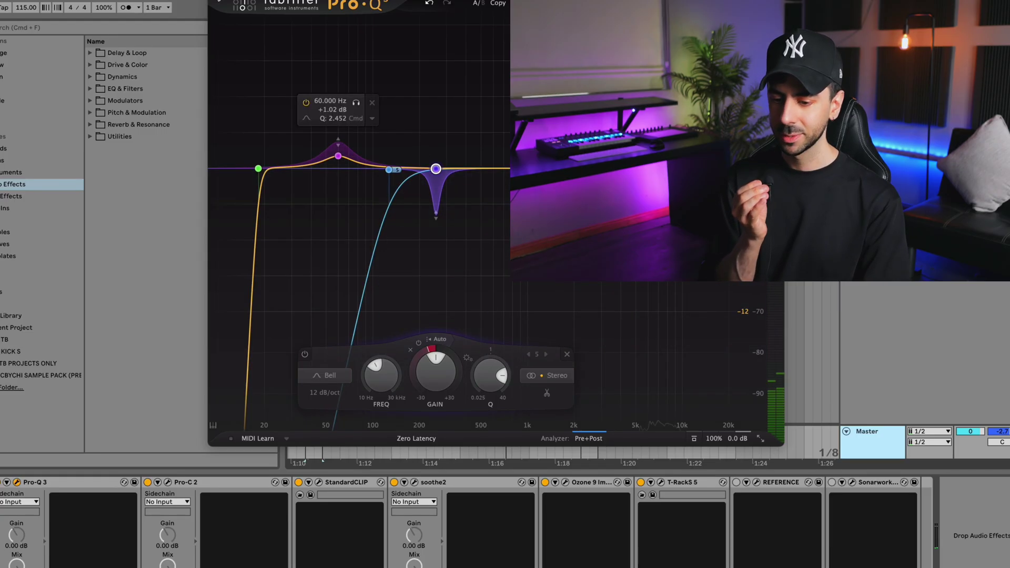
key(super+alt+p)
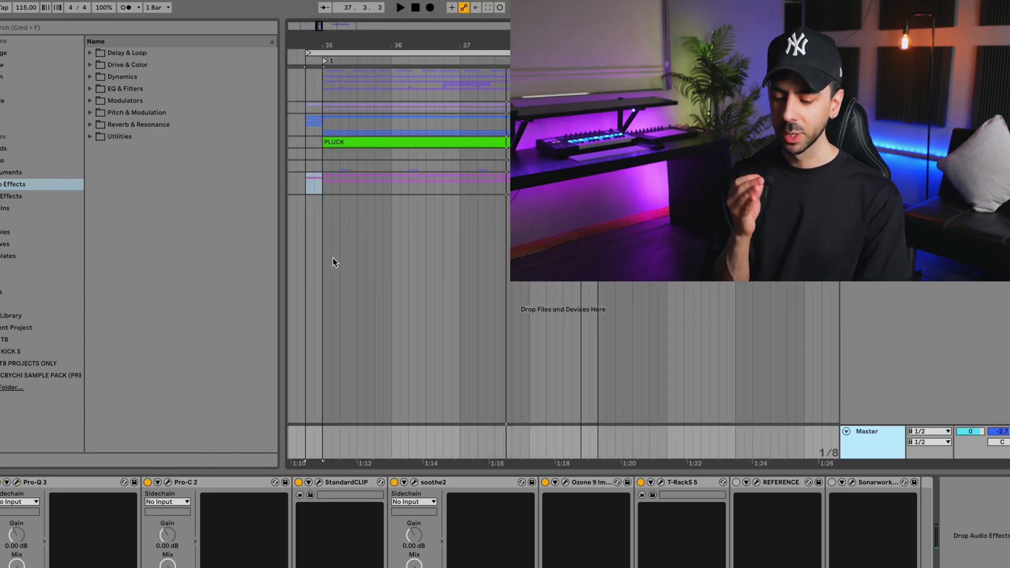
click(167, 482)
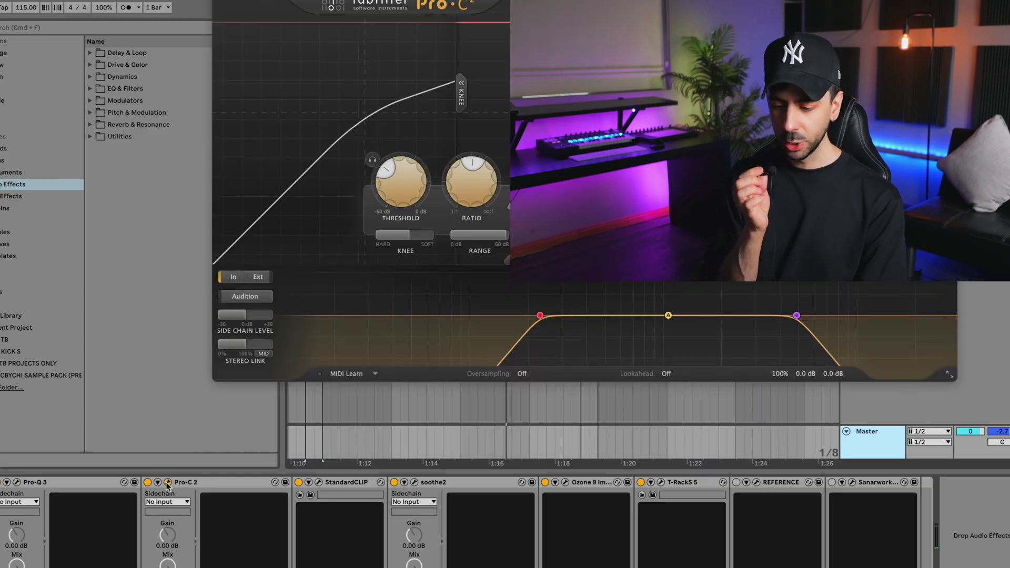
click(318, 482)
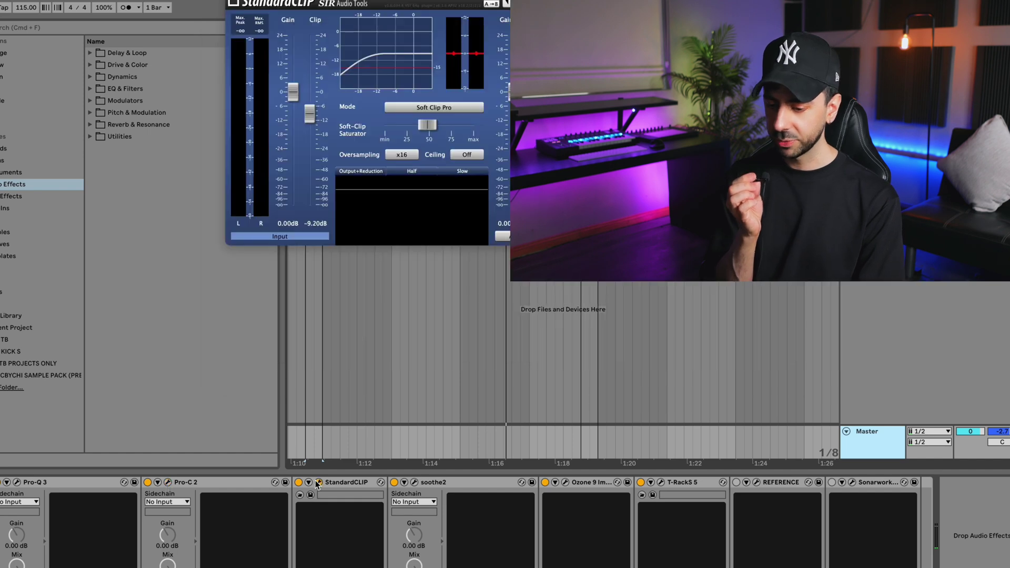
Examine the Master's soothe2 and Ozone 9 Imager settings, and close the Imager window
click(415, 482)
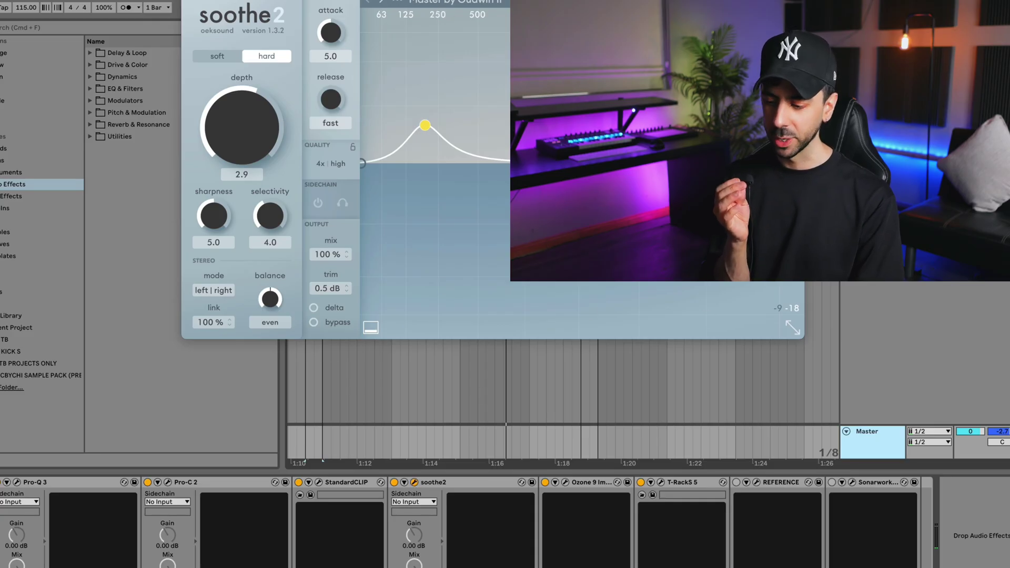
click(566, 483)
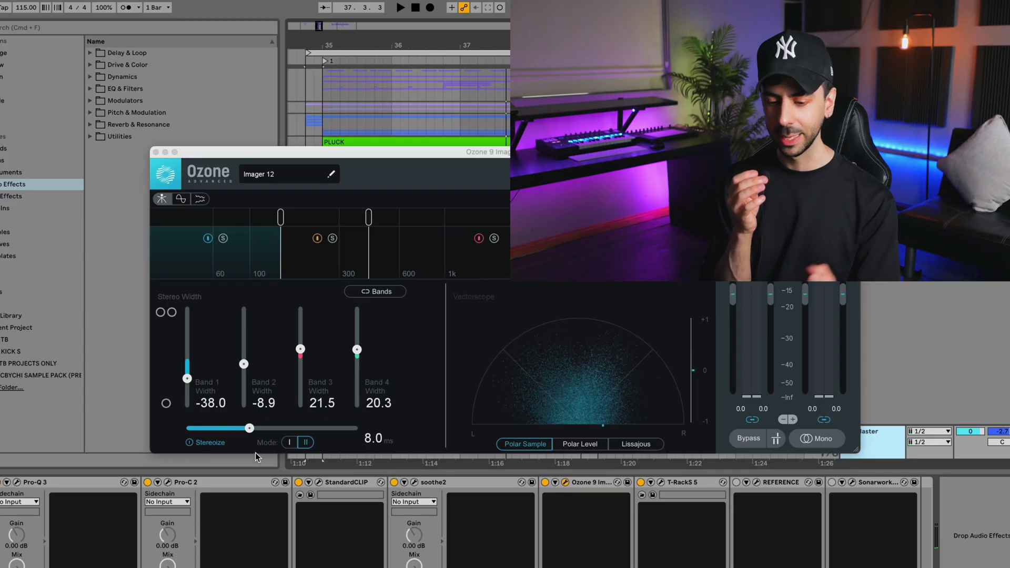
click(155, 152)
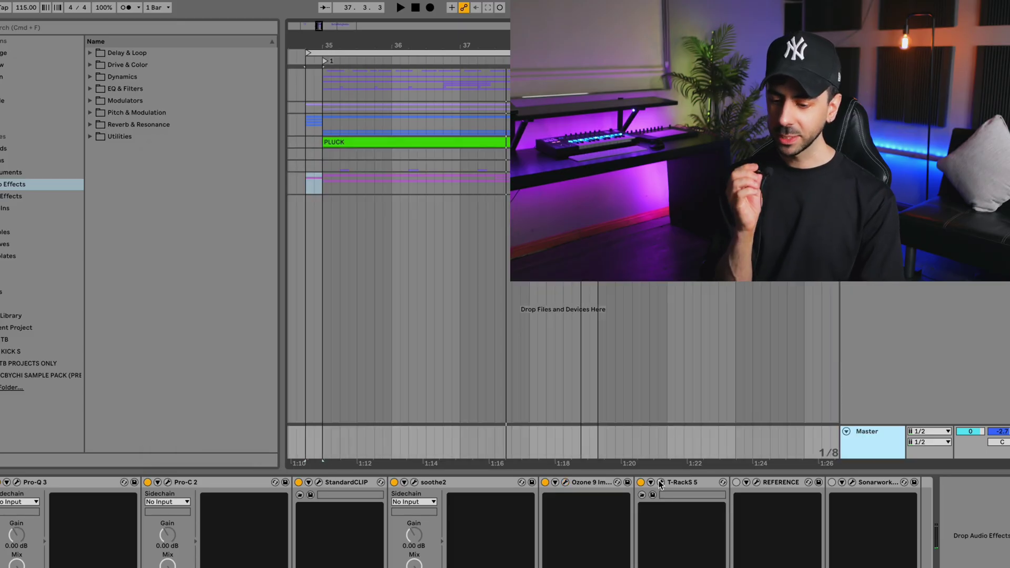
Open T-RackS 5 on the Master and examine its ONE mastering processor while the beat plays
click(661, 483)
mouse_move(175, 287)
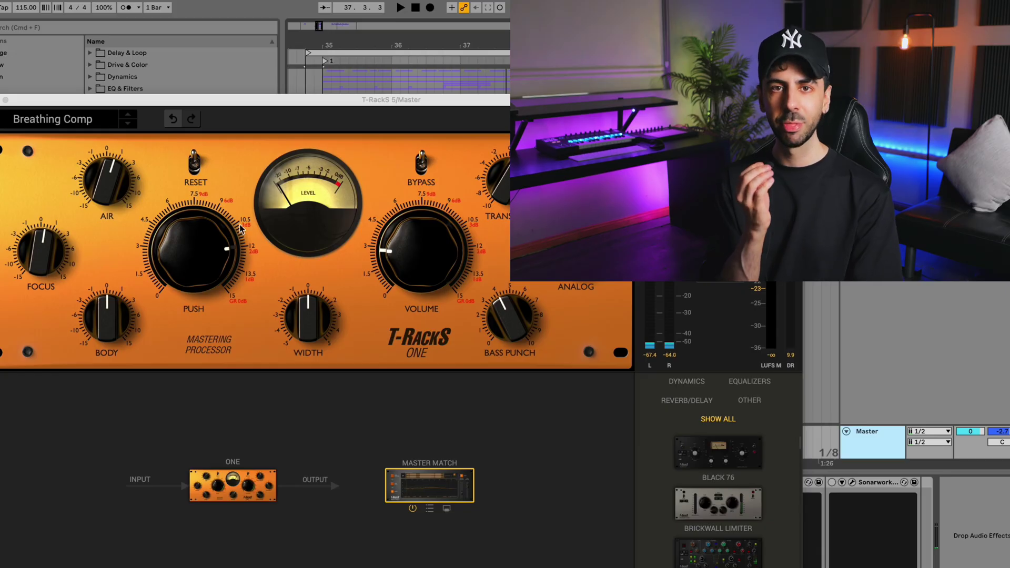
key(space)
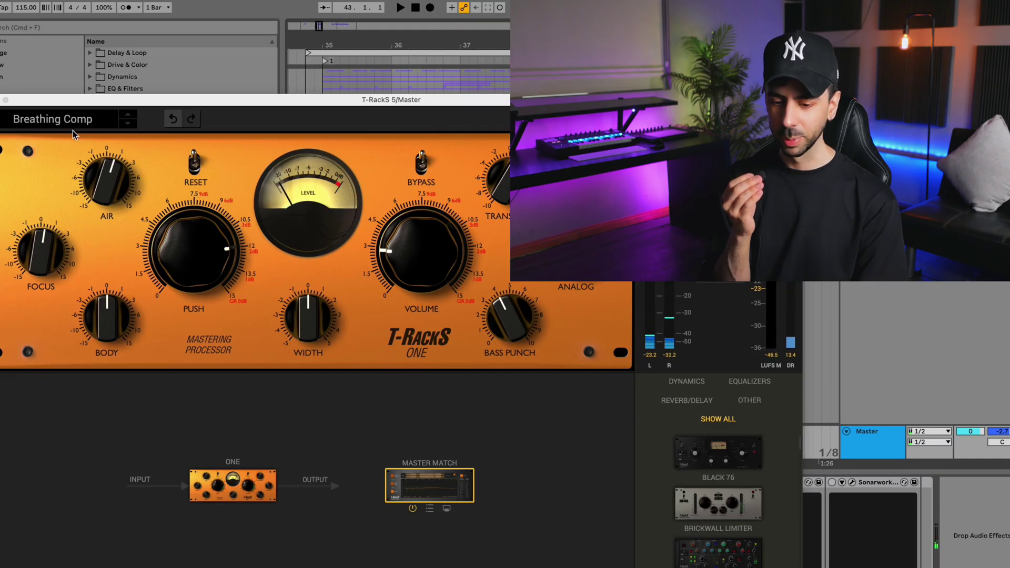
drag(102, 105, 155, 68)
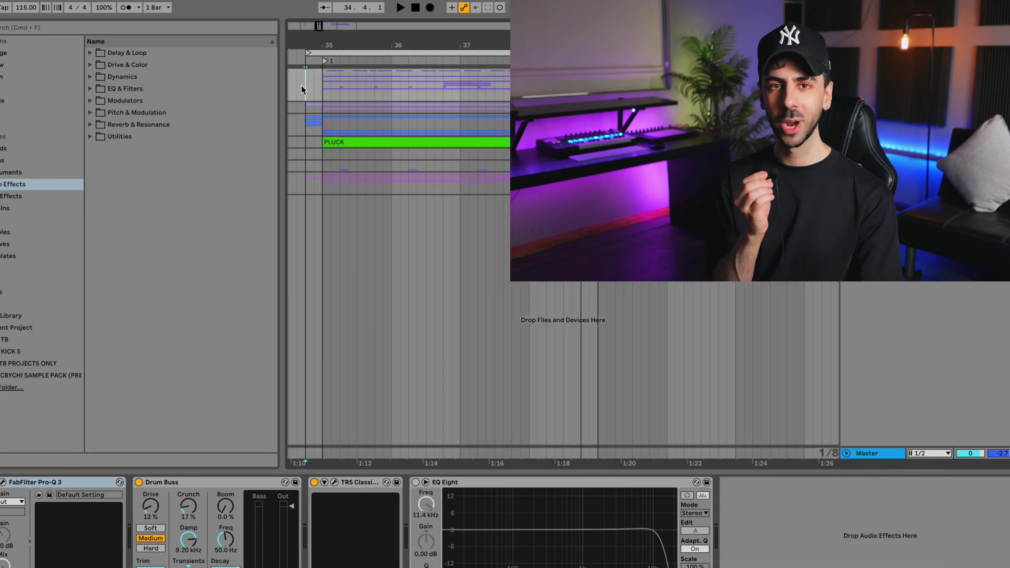
Play the whole beat through the mastering chain from just before bar 35
key(space)
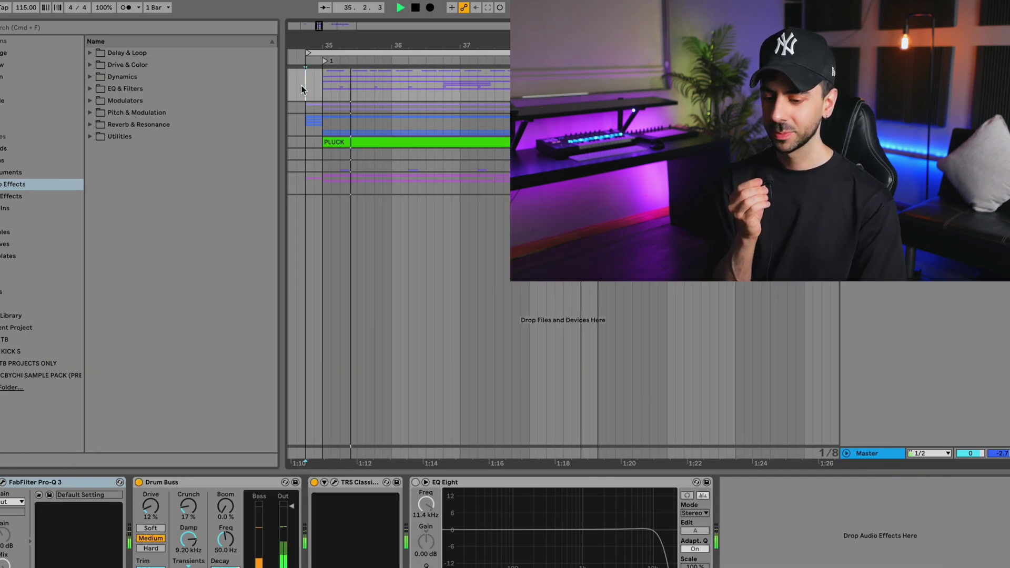